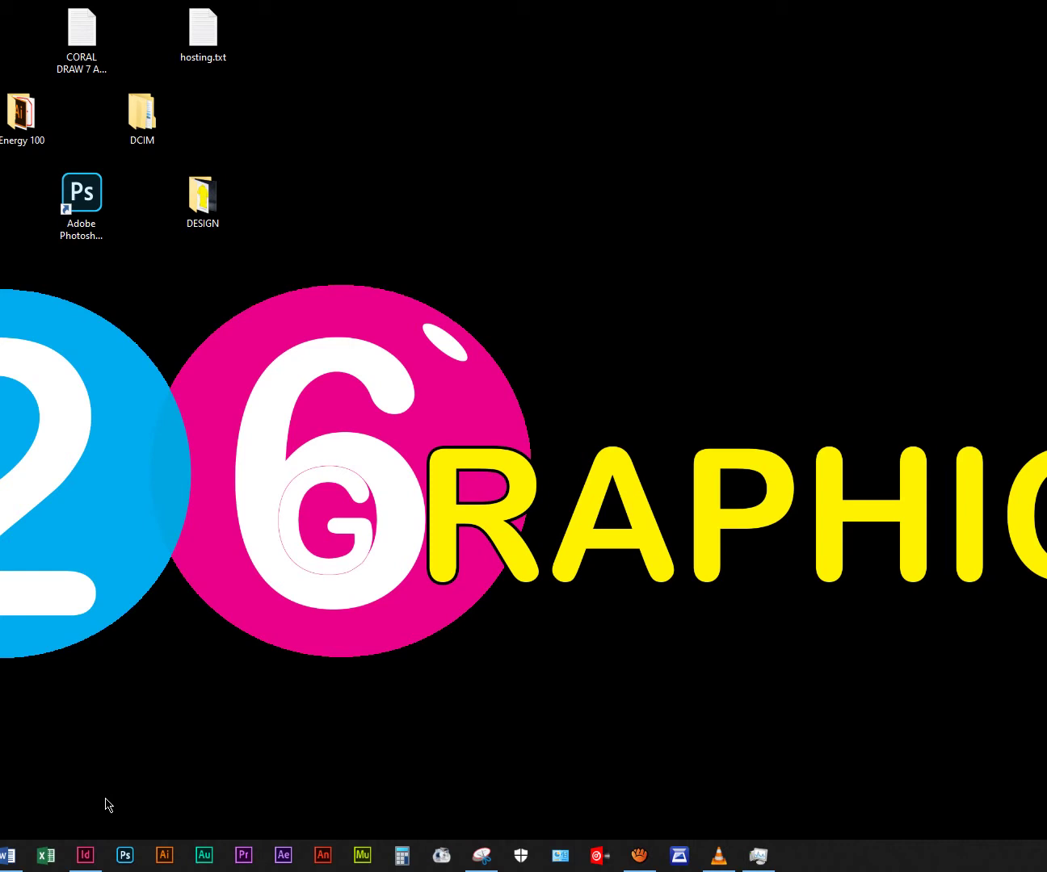
# Restore the InDesign Home window from the taskbar and move it up the screen
pyautogui.click(84, 837)
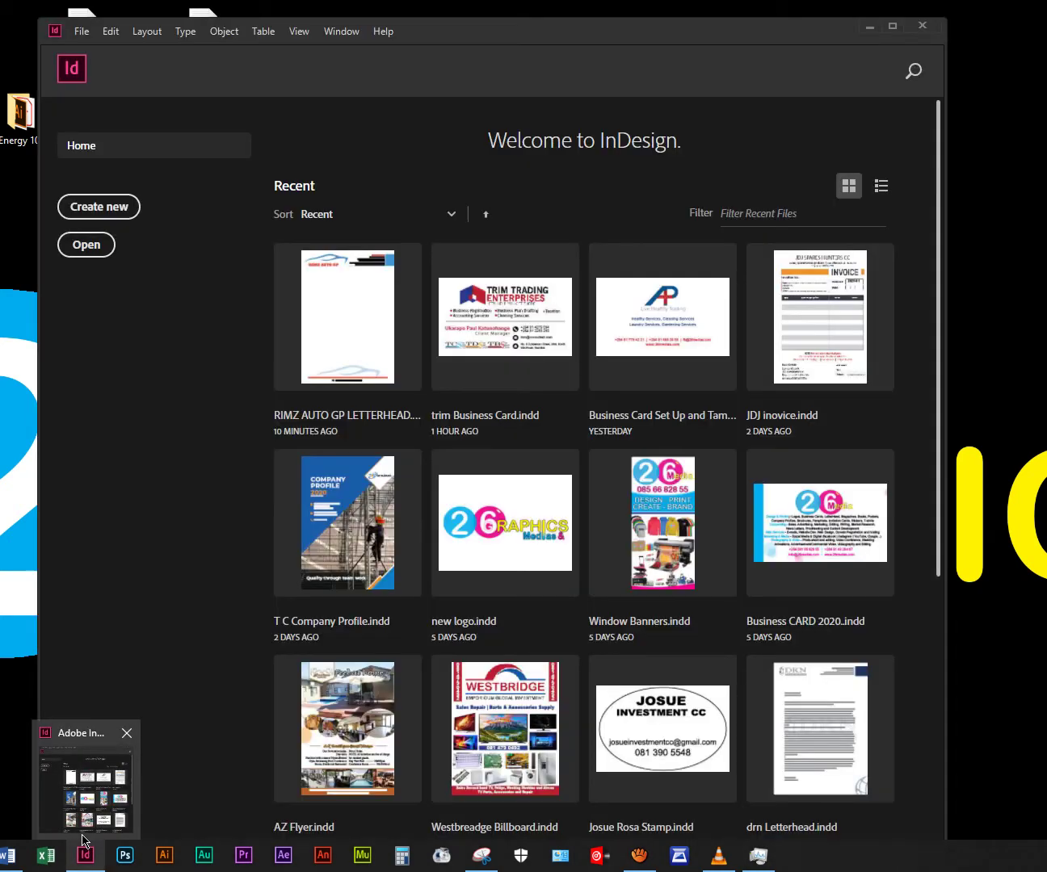
pyautogui.click(86, 853)
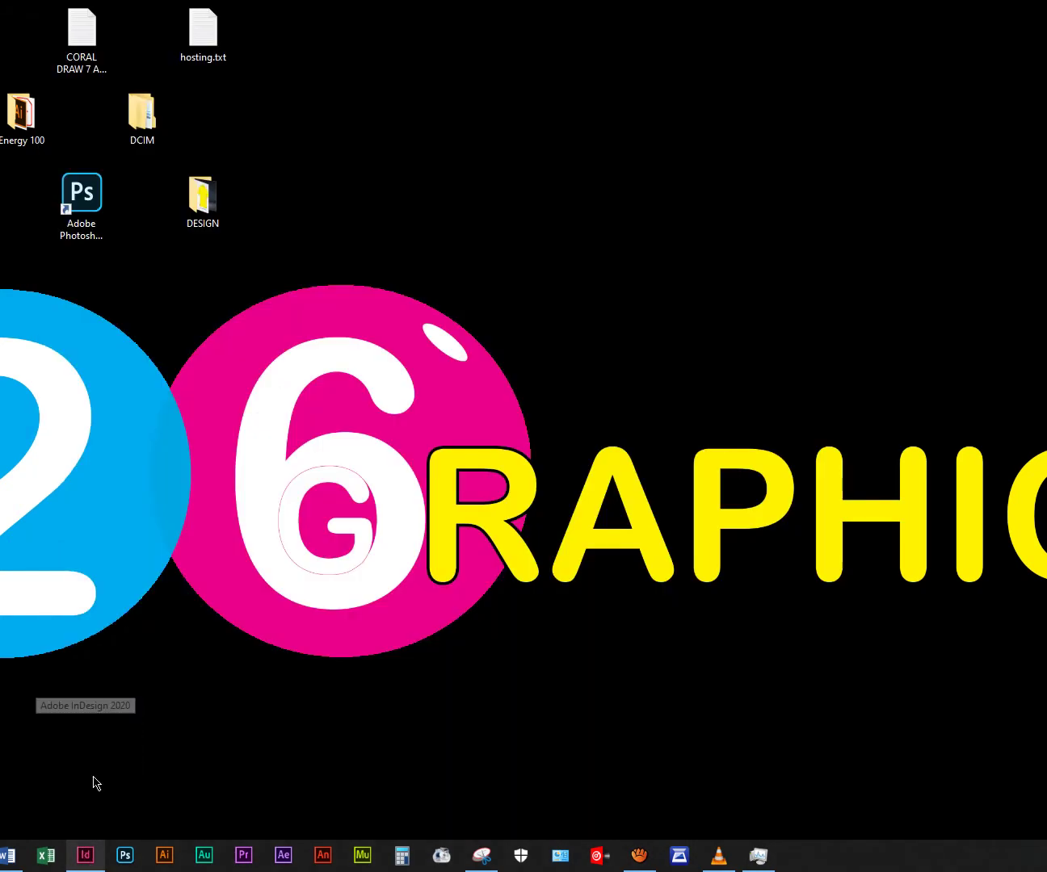
pyautogui.click(87, 841)
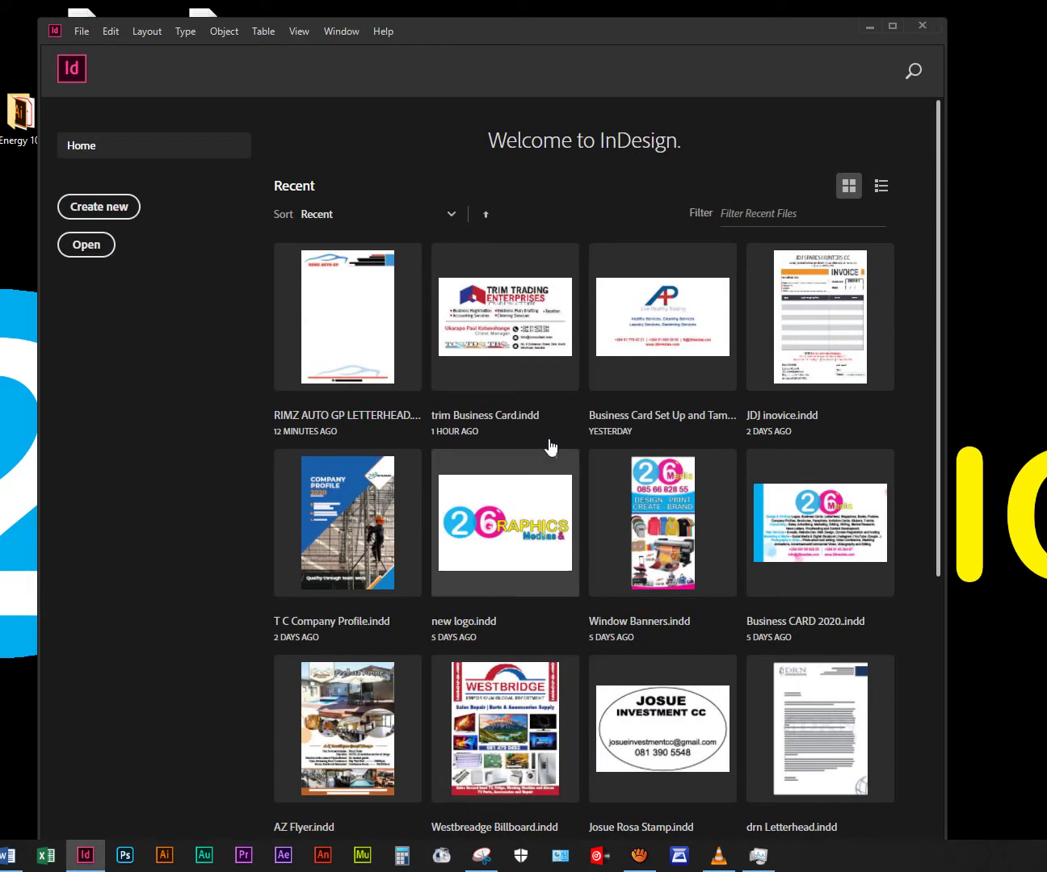
pyautogui.moveTo(552, 39)
pyautogui.mouseDown()
pyautogui.moveTo(567, 24)
pyautogui.moveTo(526, 24)
pyautogui.moveTo(567, 26)
pyautogui.mouseUp()
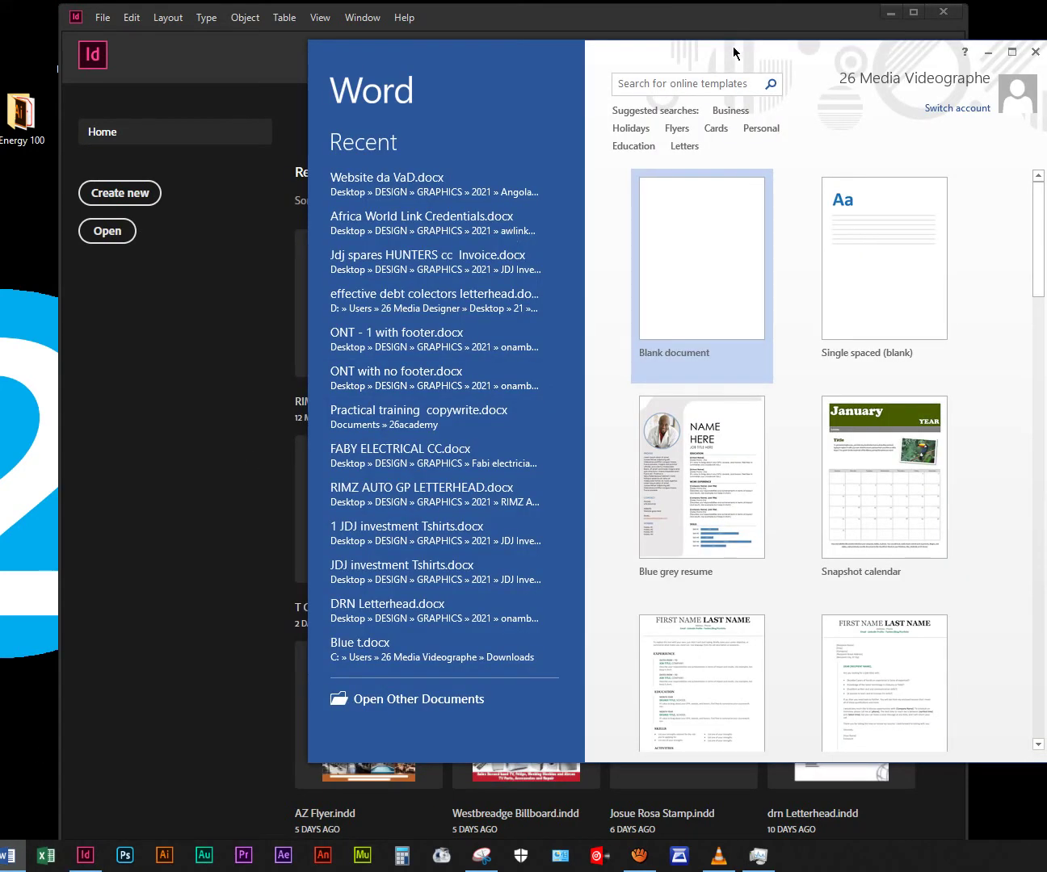
# Reposition the Word start window and the Camera Roll Explorer window, then bring InDesign forward
pyautogui.moveTo(749, 46); pyautogui.dragTo(737, 38)
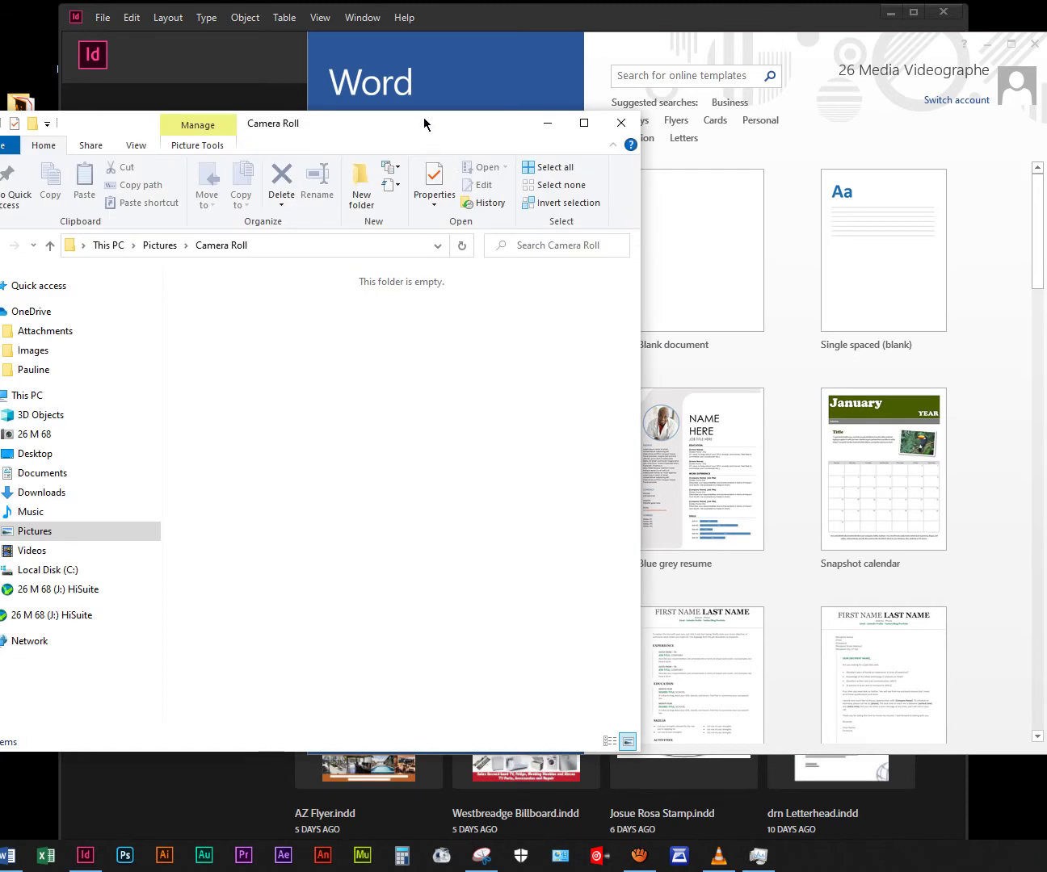
pyautogui.moveTo(428, 128); pyautogui.dragTo(465, 119)
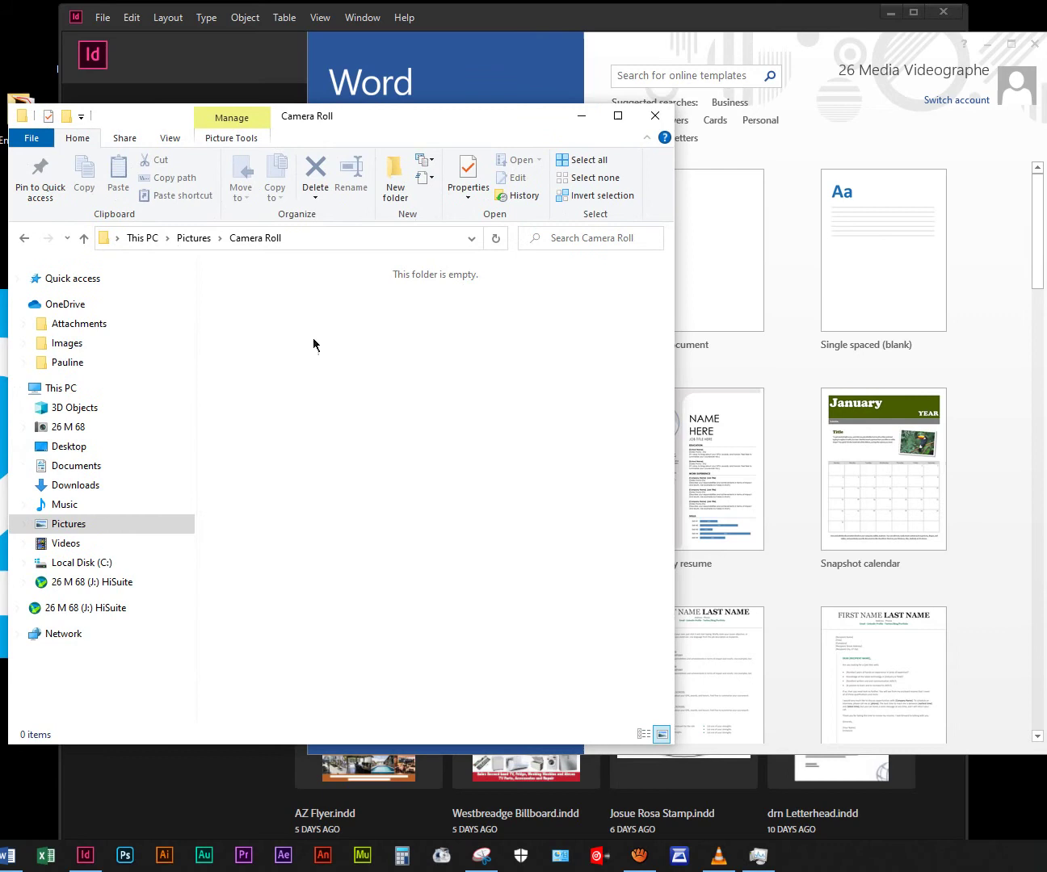
pyautogui.click(229, 79)
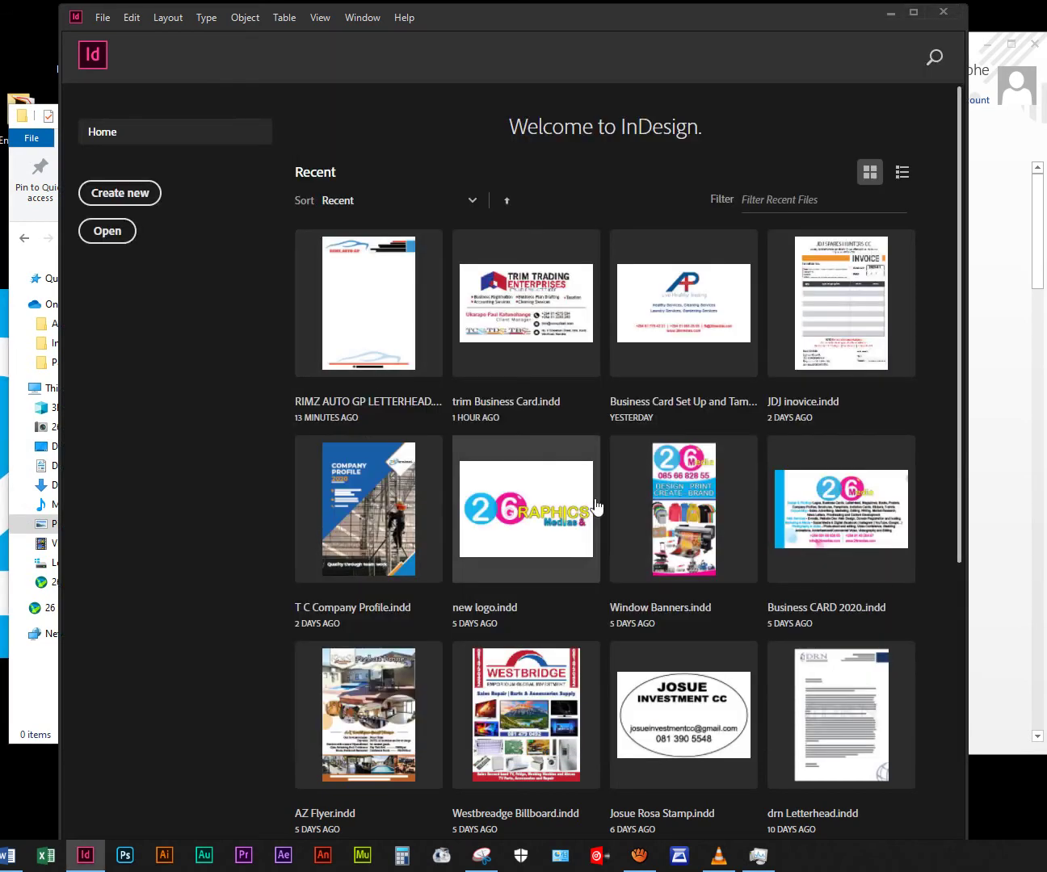
# Open drn Letterhead.indd and show page 2 with the DRN header and watermark, toggling the Pages panel
pyautogui.scroll(-5, 725, 498)
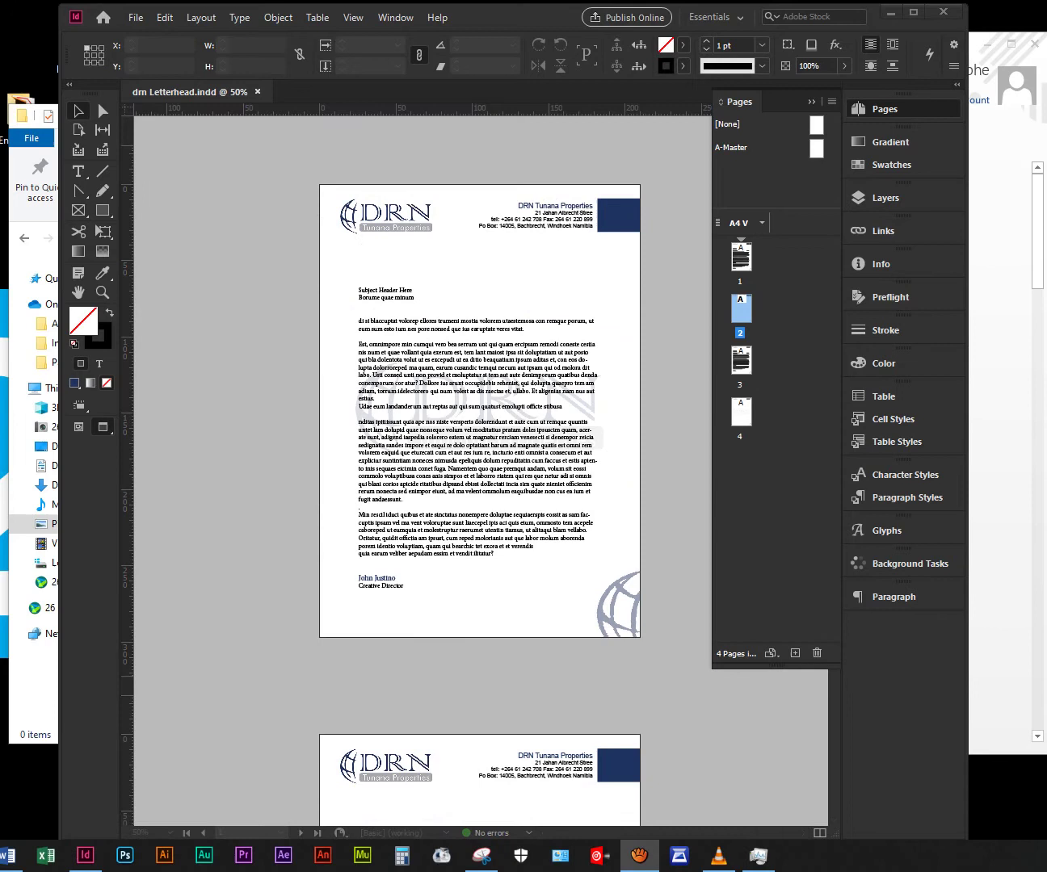
pyautogui.scroll(-6, 485, 378)
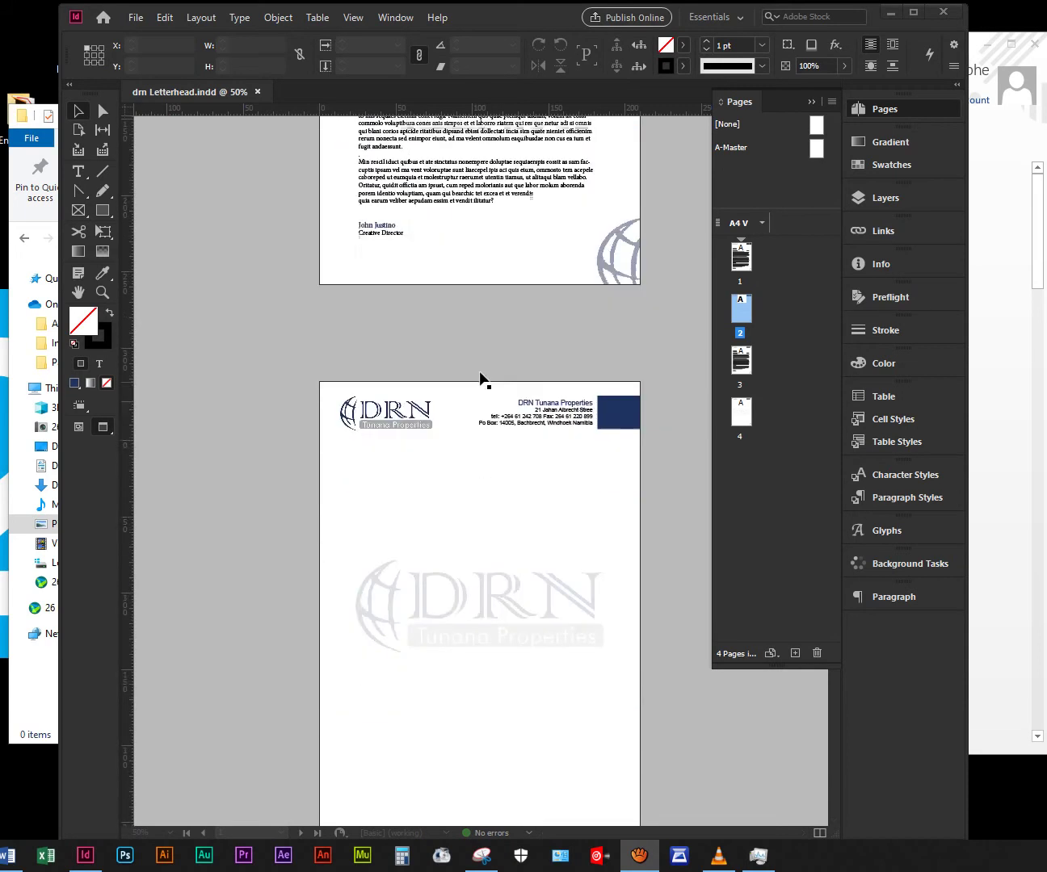
pyautogui.scroll(-12, 482, 378)
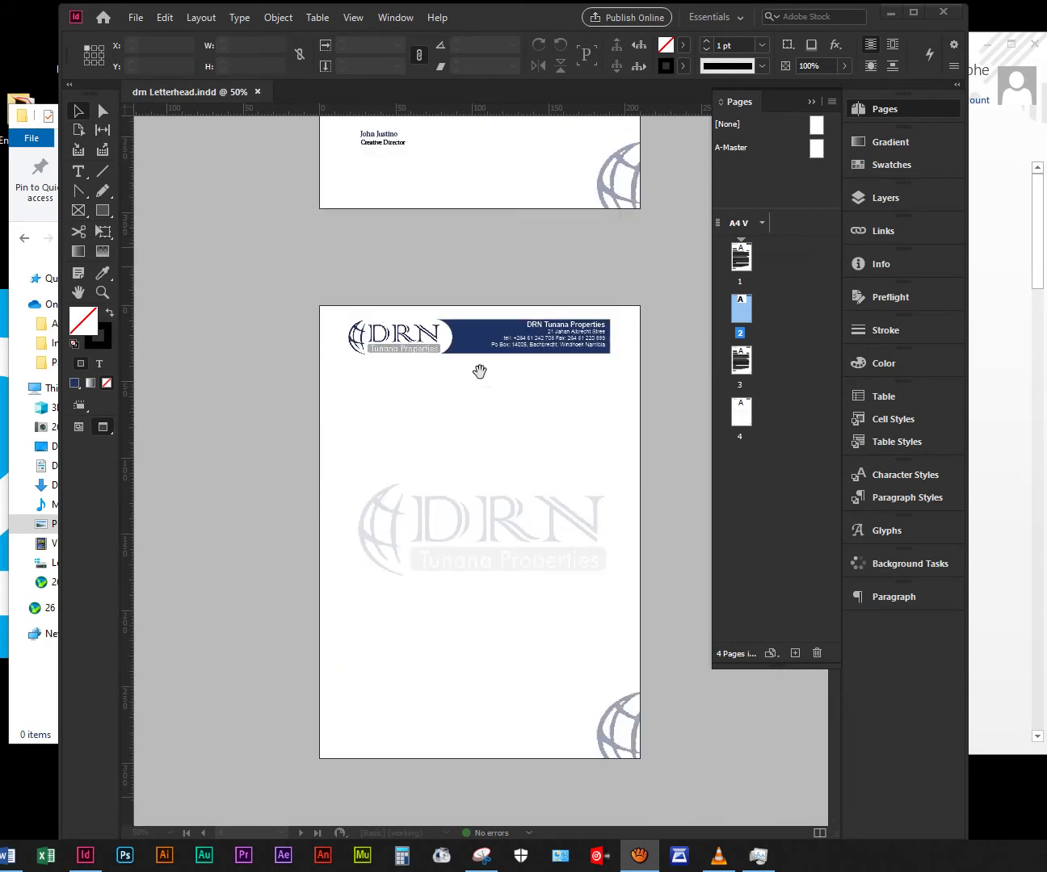
pyautogui.scroll(5, 481, 378)
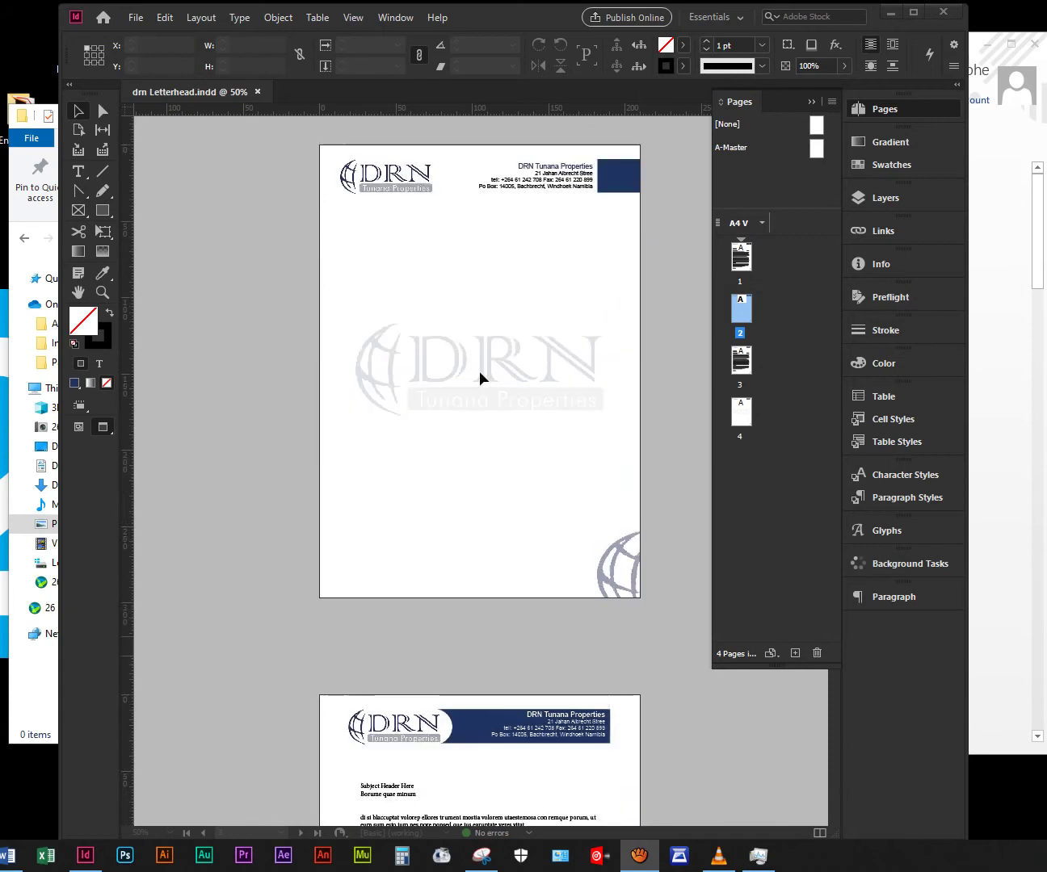
pyautogui.scroll(2, 480, 378)
pyautogui.scroll(-7, 482, 378)
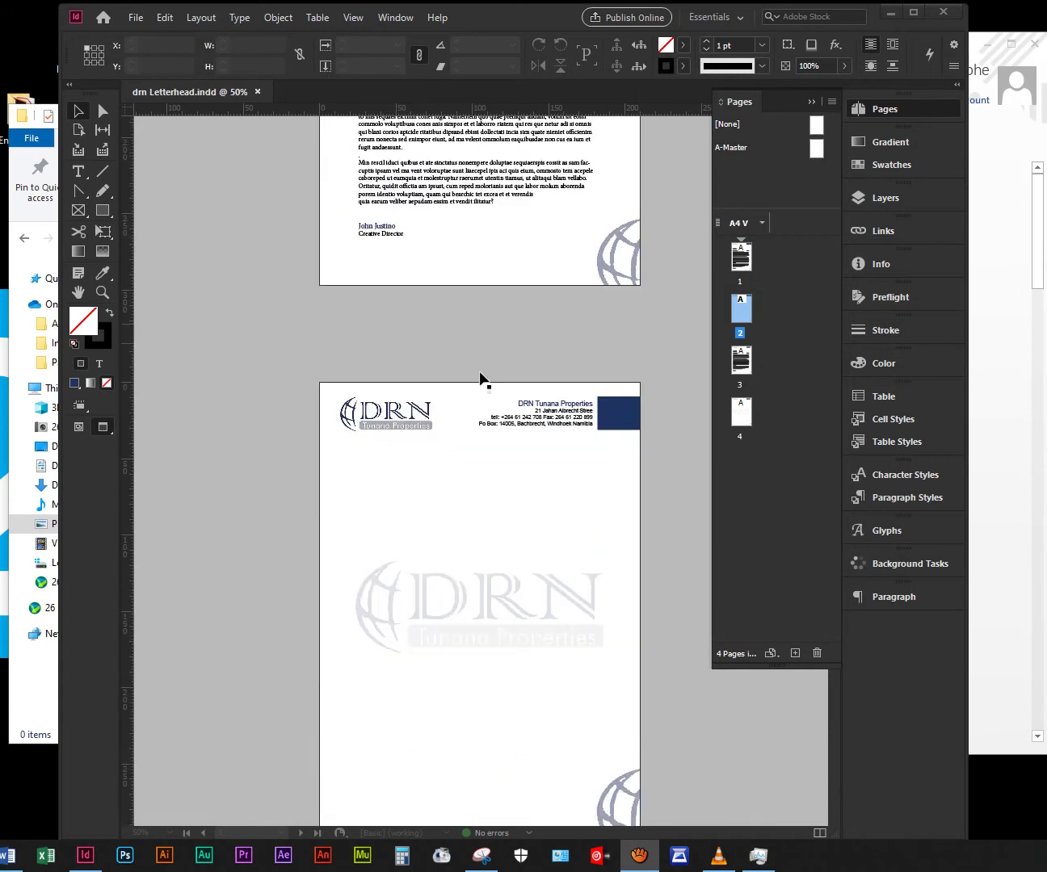
pyautogui.scroll(-3, 482, 380)
pyautogui.scroll(5, 482, 380)
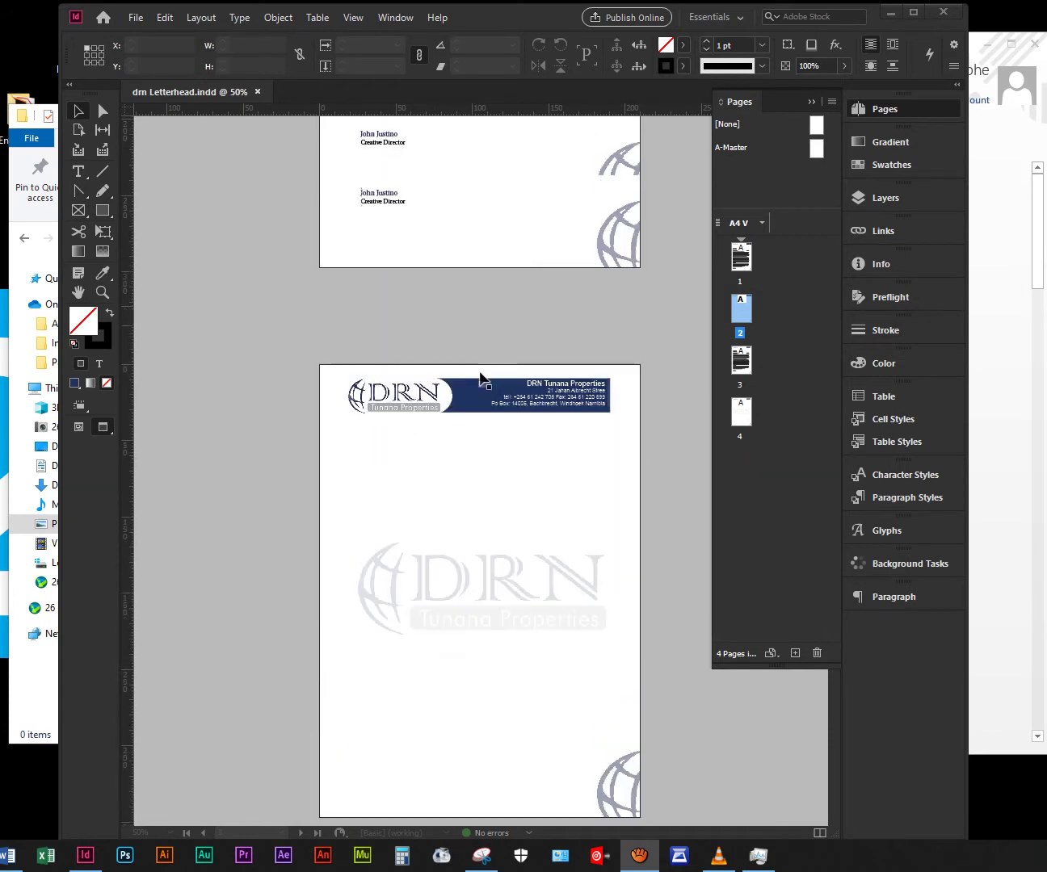
pyautogui.scroll(-6, 480, 378)
pyautogui.scroll(2, 481, 378)
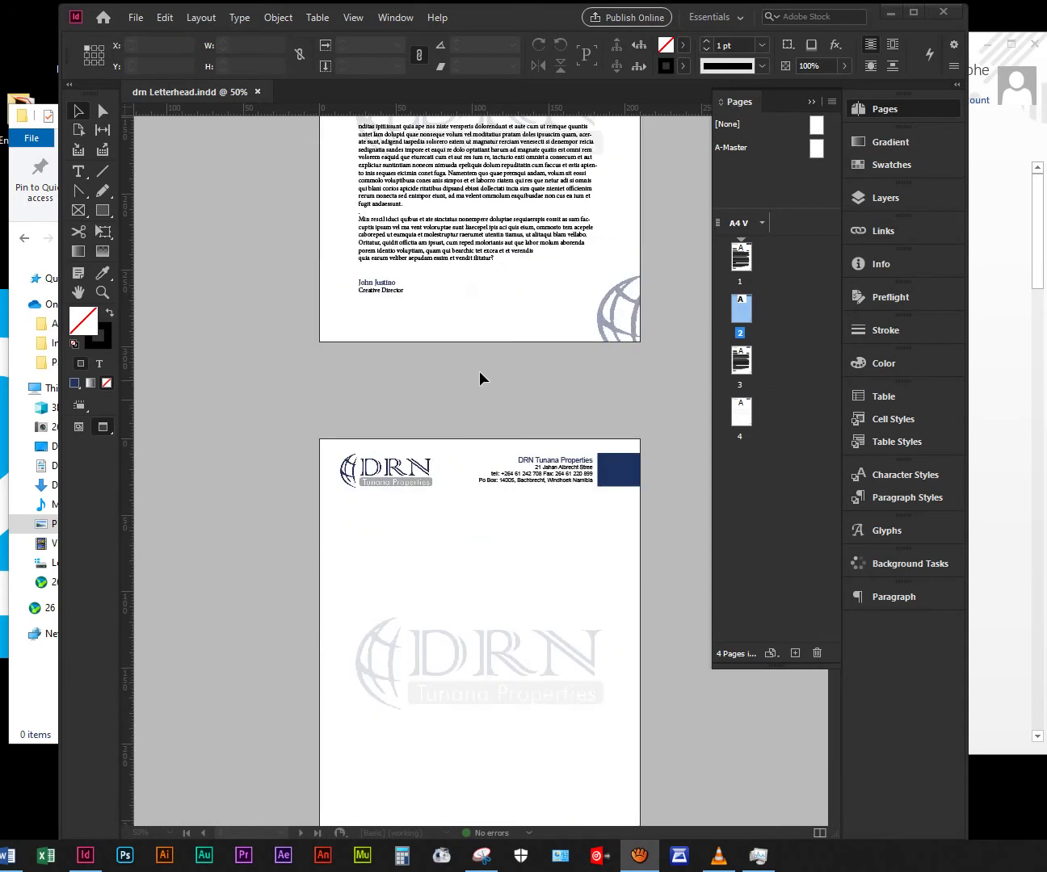
pyautogui.scroll(-3, 480, 378)
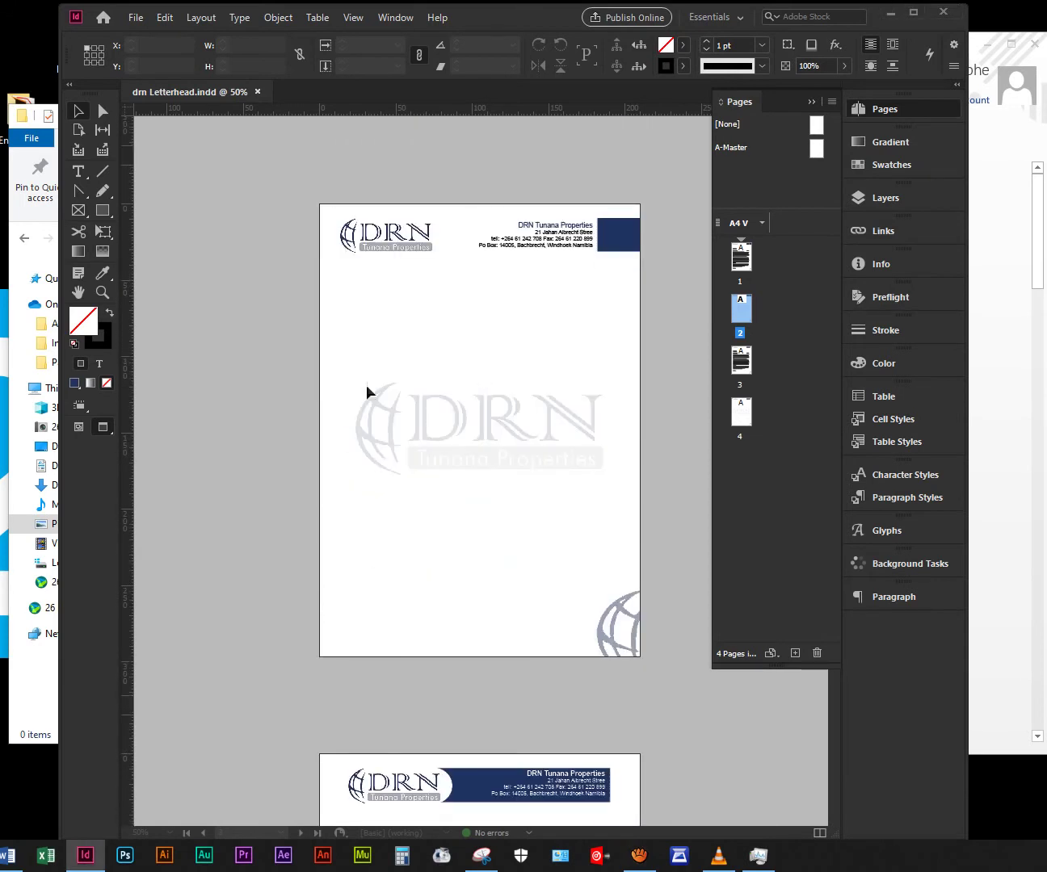
pyautogui.scroll(2, 426, 350)
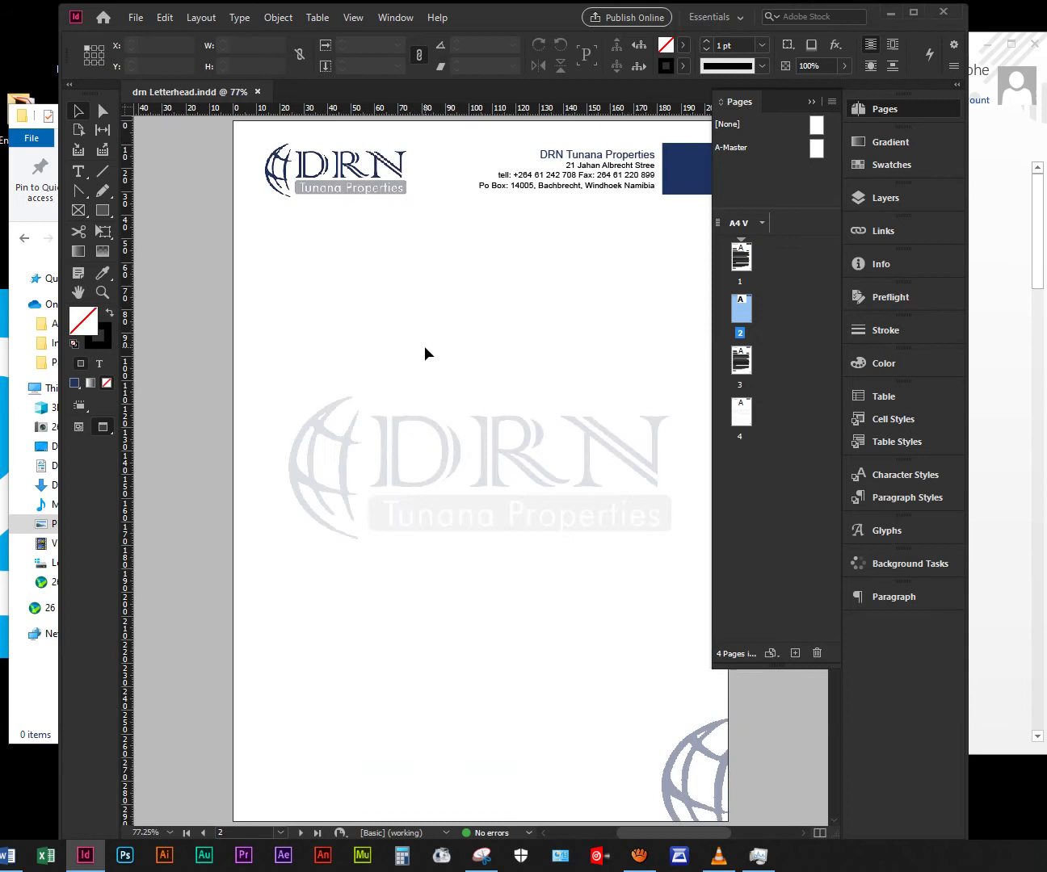
pyautogui.click(812, 102)
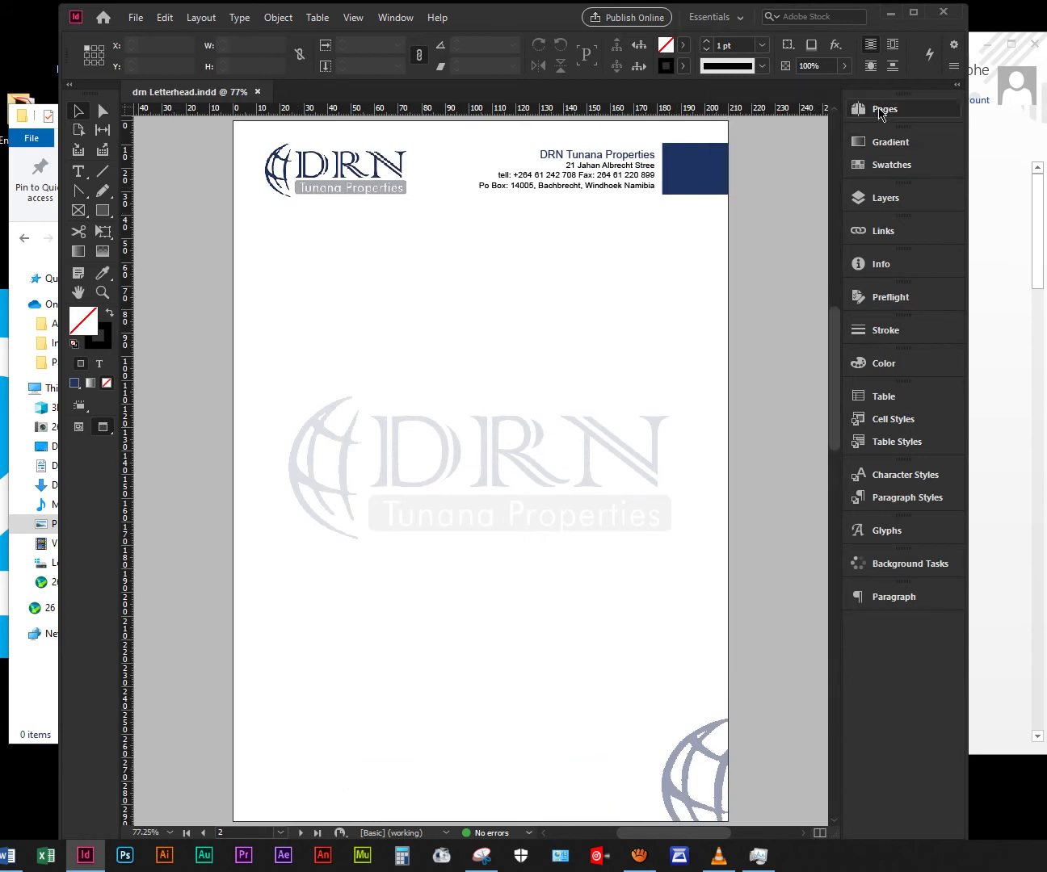
pyautogui.click(880, 111)
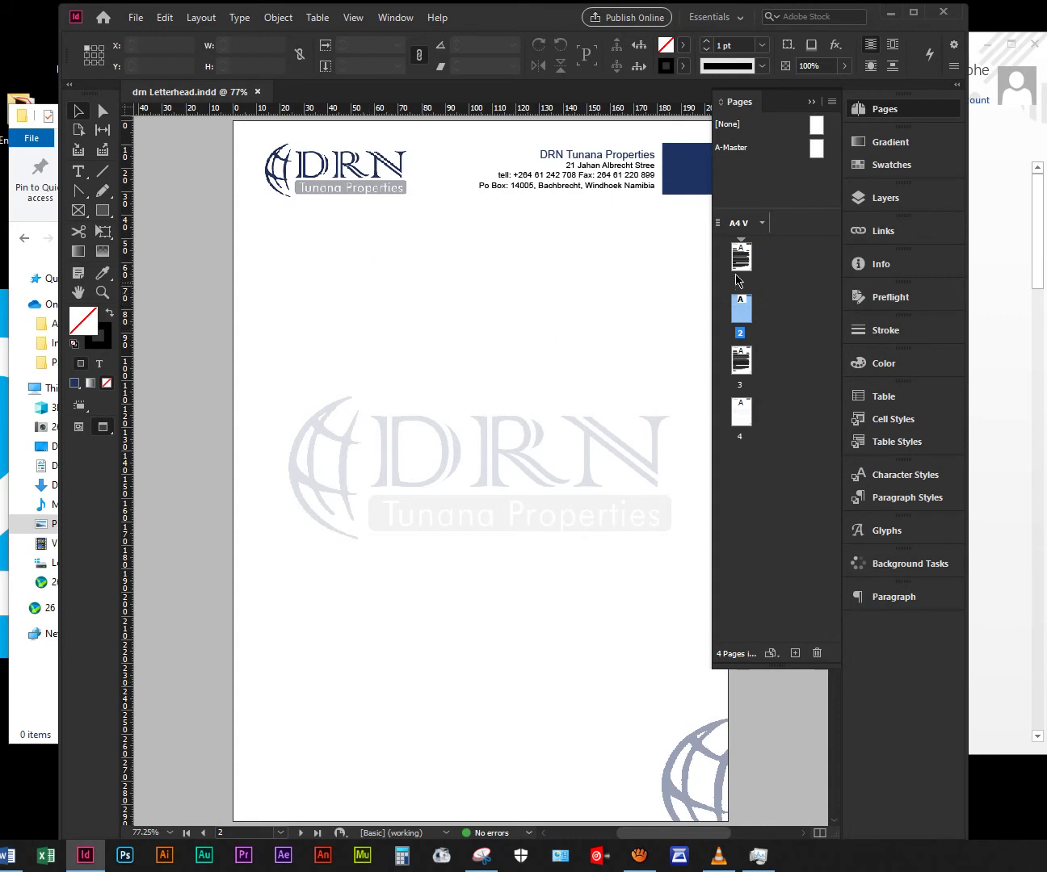
# Start exporting the letterhead and choose Pictures > Saved Pictures as the destination folder
pyautogui.click(135, 22)
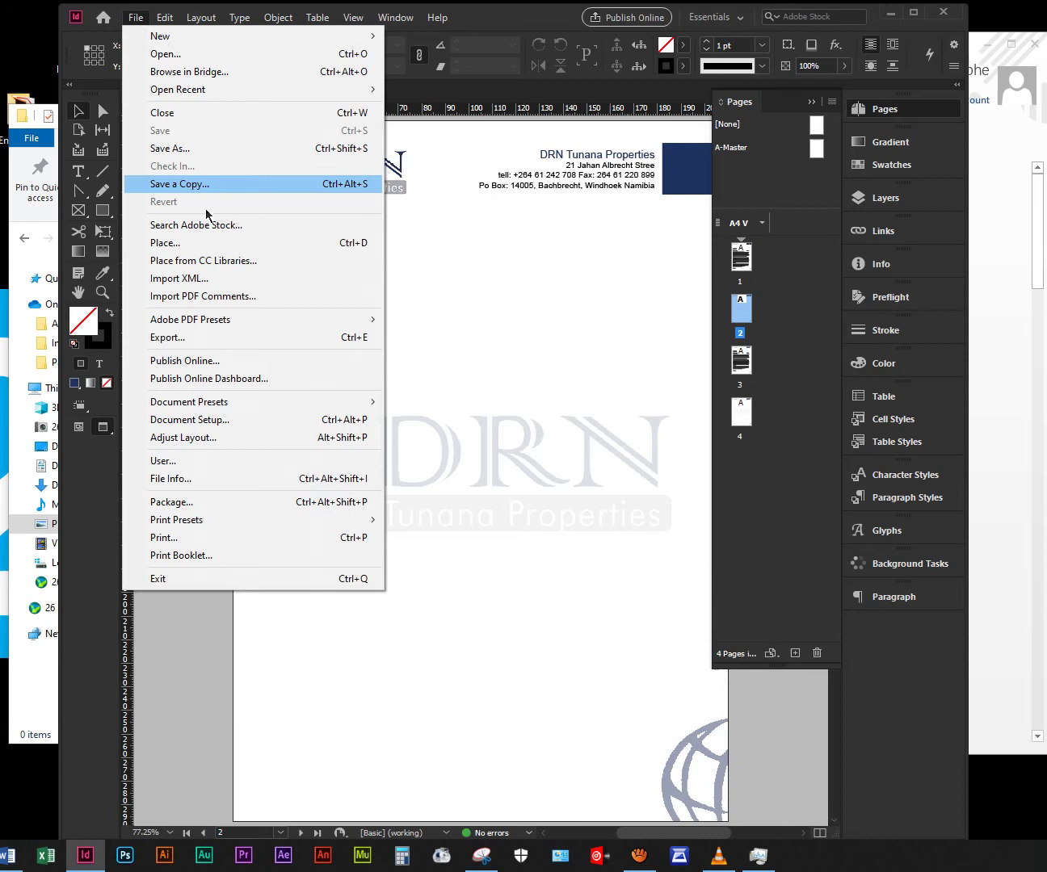
pyautogui.click(261, 338)
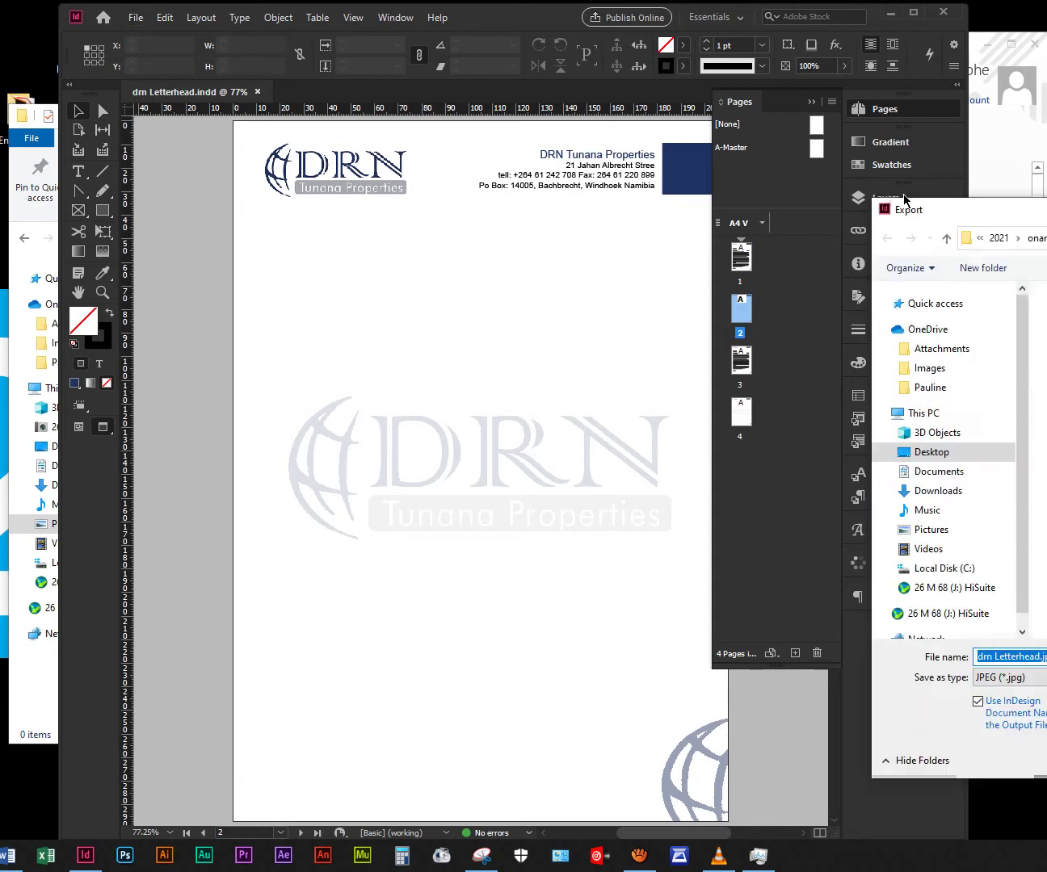
pyautogui.moveTo(929, 141); pyautogui.dragTo(296, 141)
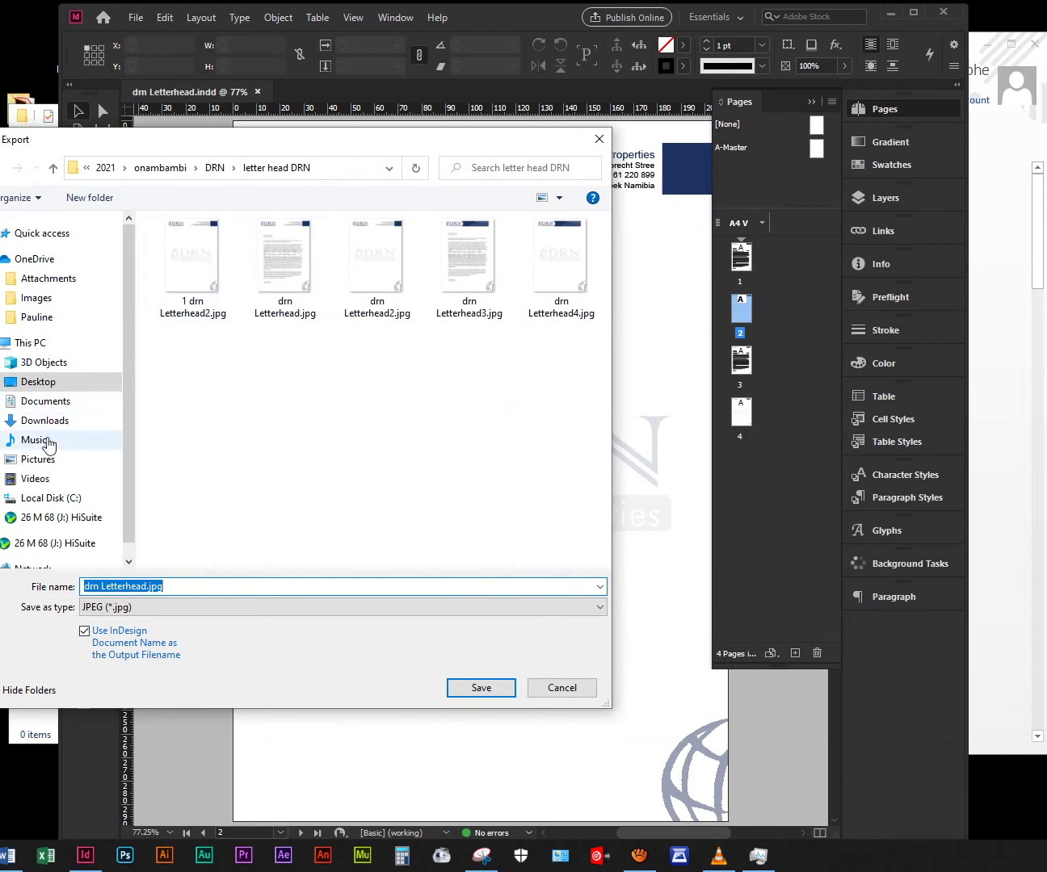
pyautogui.click(44, 458)
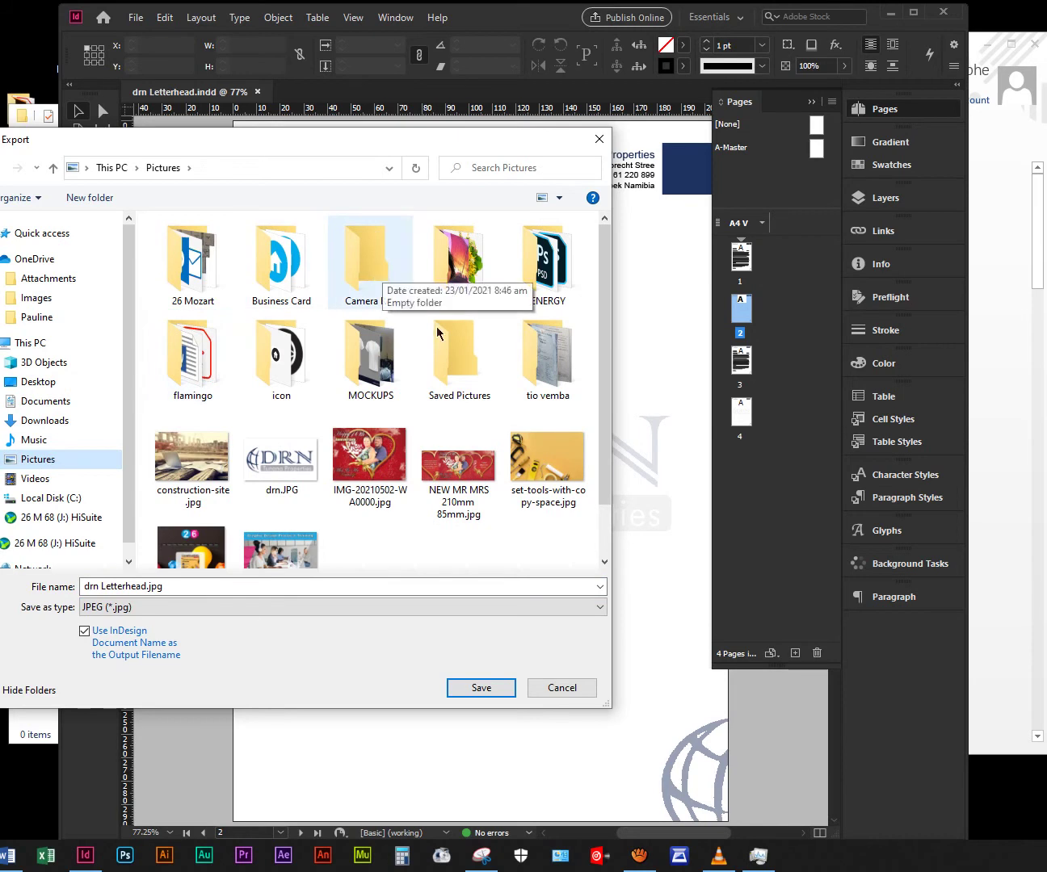
pyautogui.click(467, 370)
pyautogui.doubleClick(467, 371)
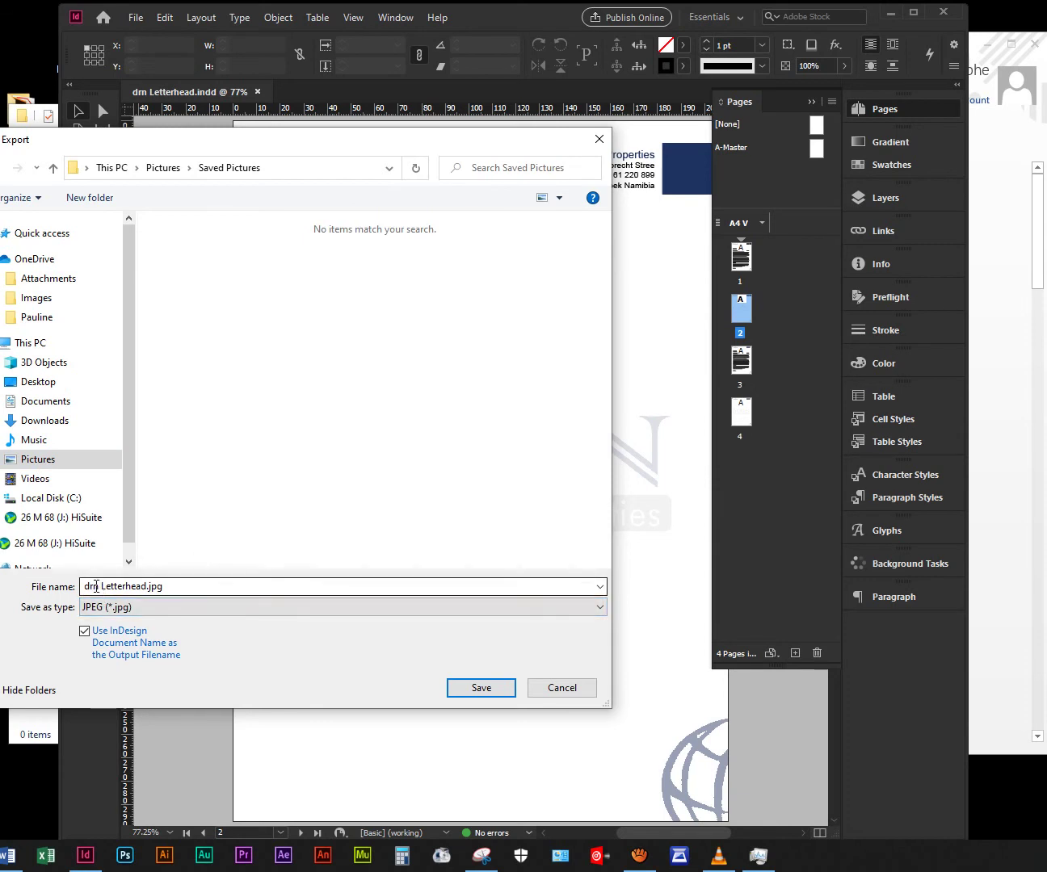
# Name the export drn Letterhead final.jpg, keep the JPEG file type, and save
pyautogui.click(142, 584)
pyautogui.click(146, 587)
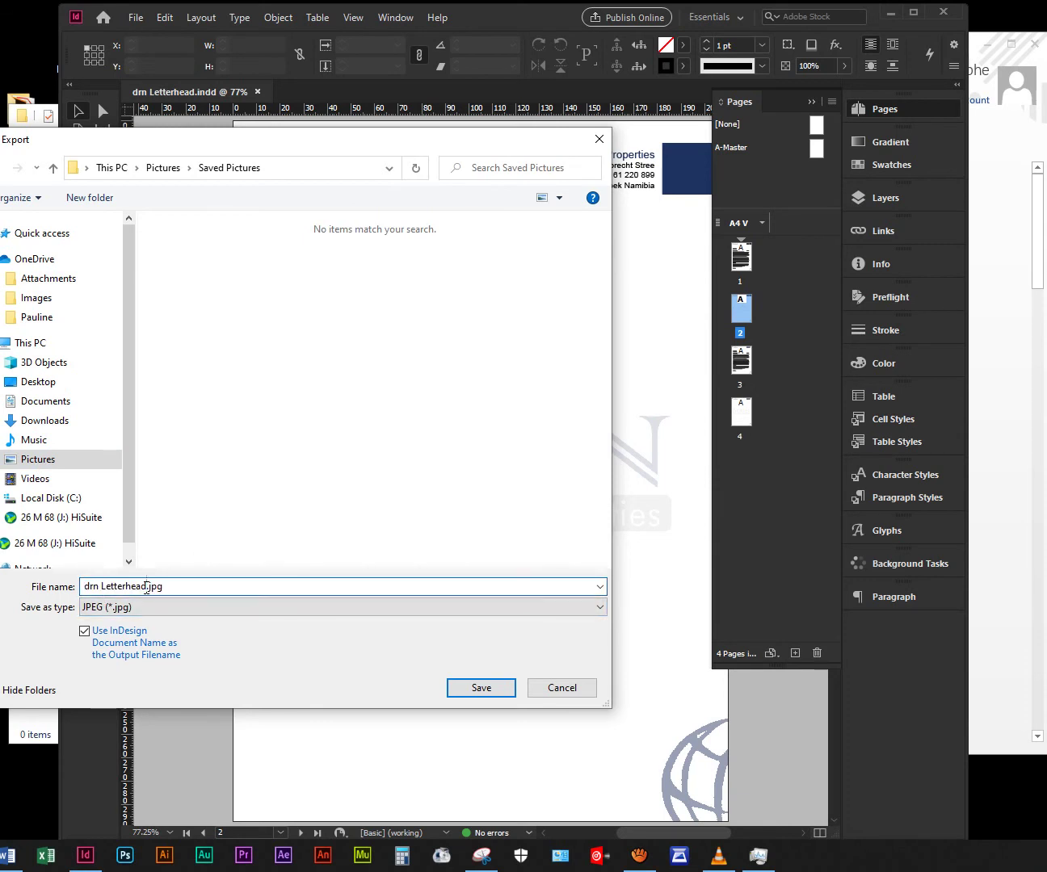
pyautogui.write('final')
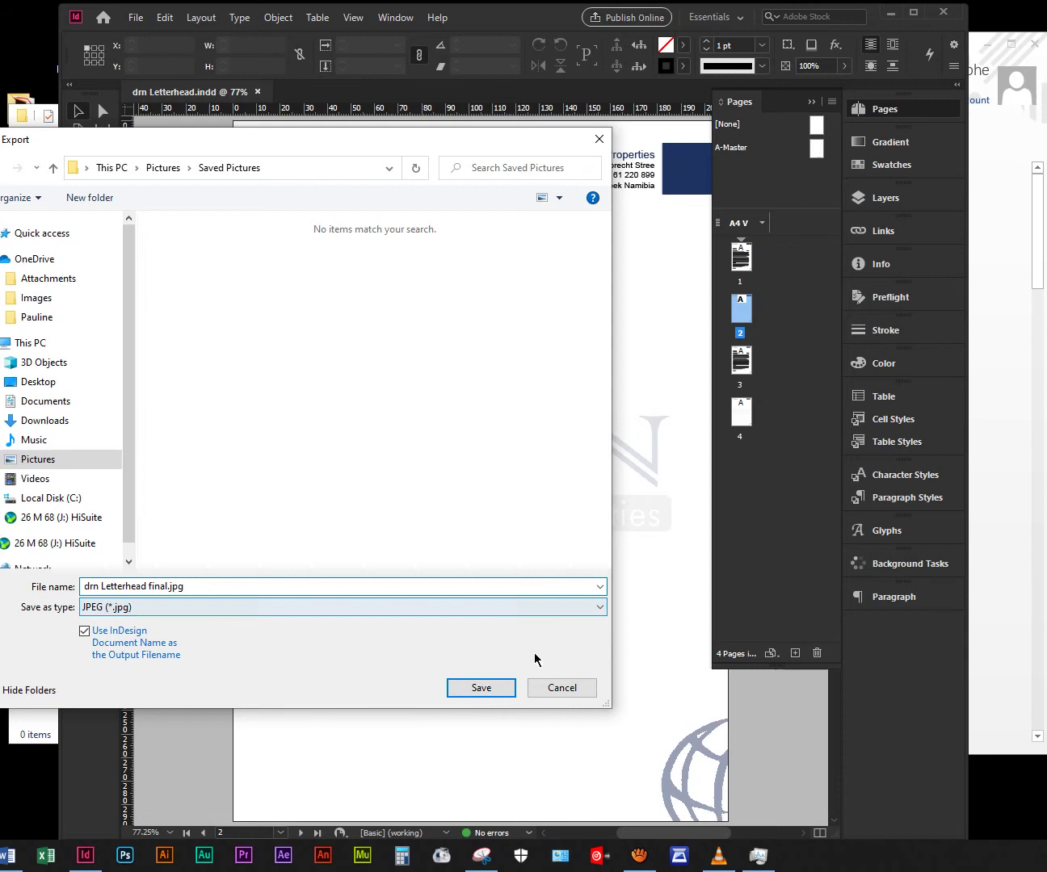
pyautogui.click(125, 608)
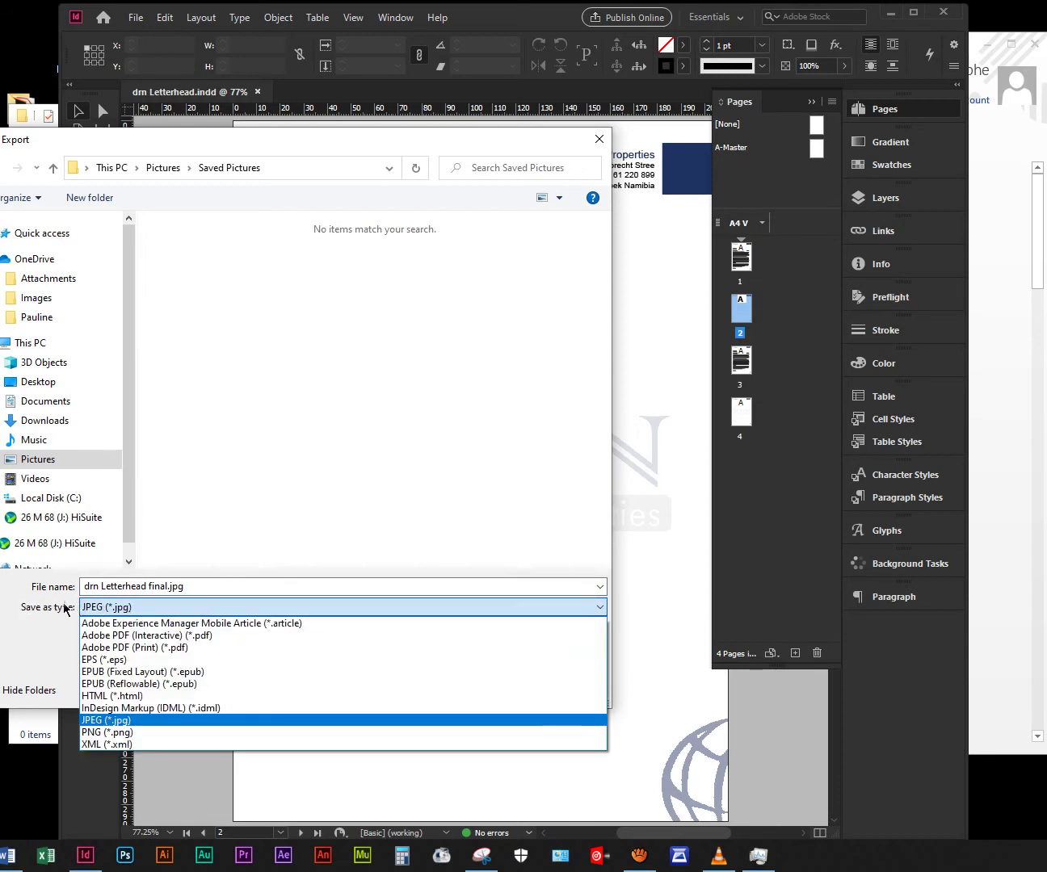
pyautogui.click(109, 722)
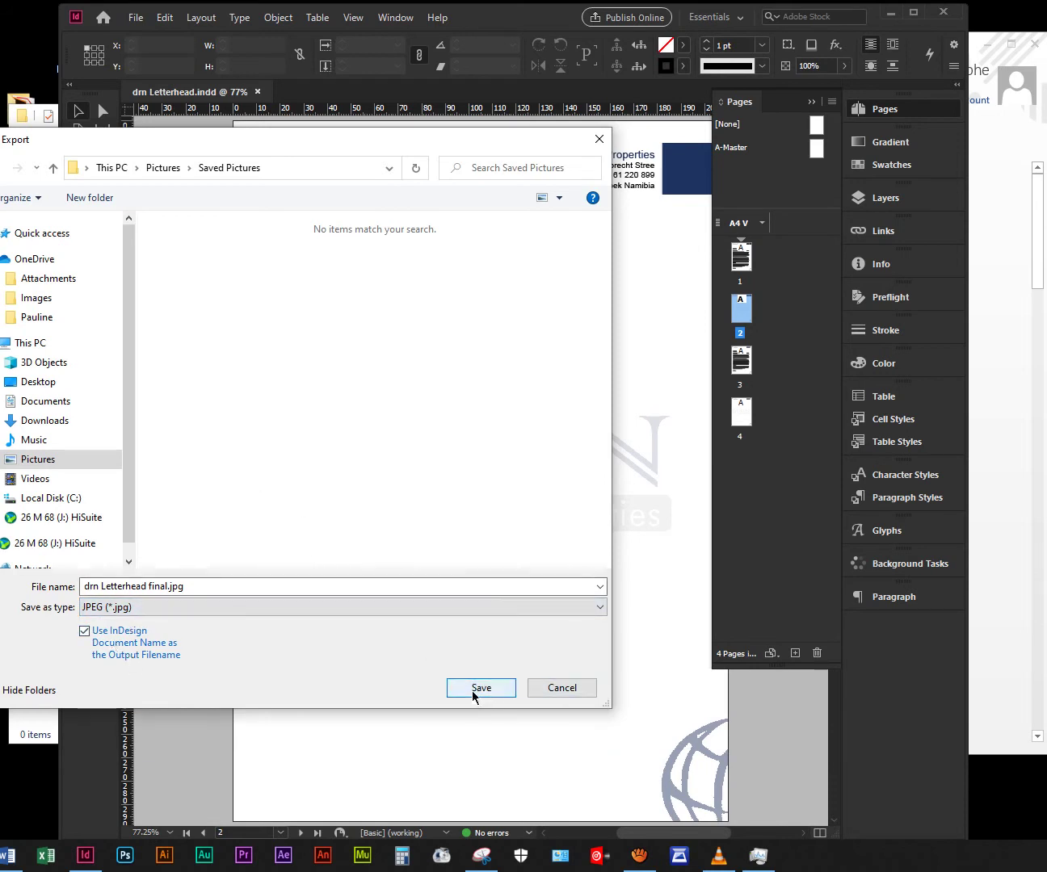
pyautogui.click(475, 693)
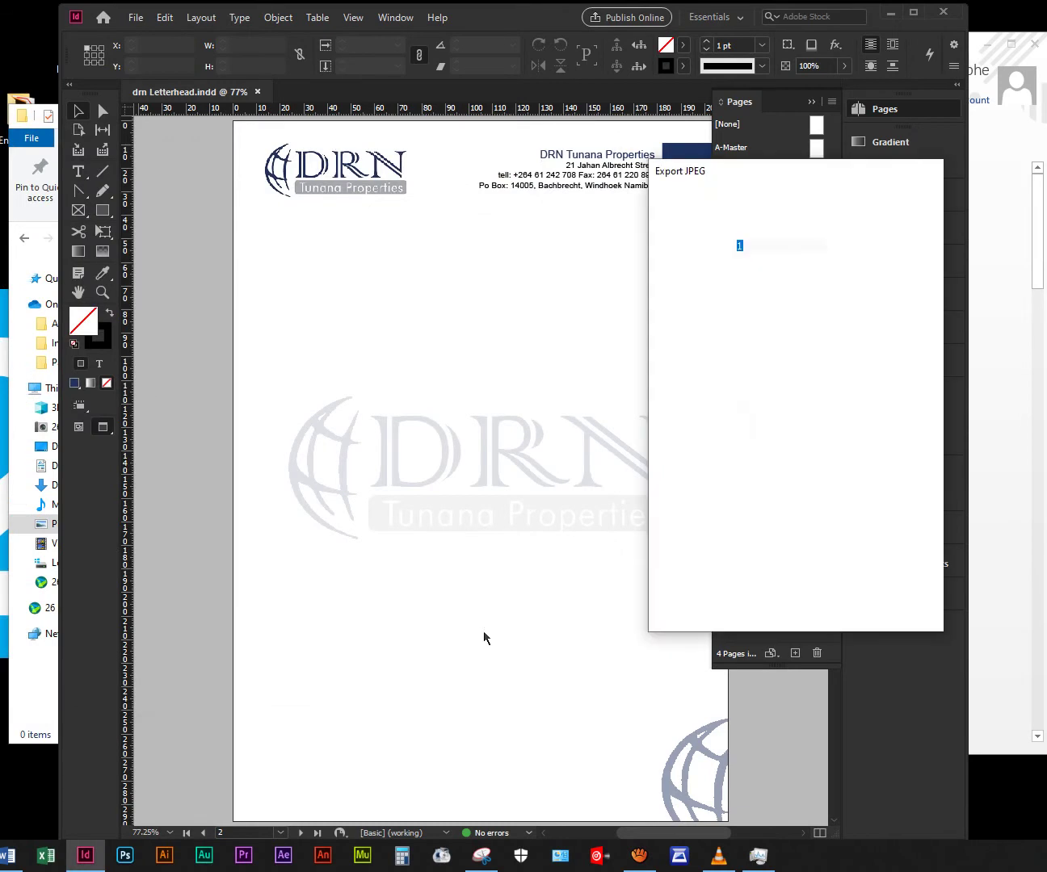
# Export only page 2 as a Progressive JPEG at Maximum quality and 300 ppi
pyautogui.moveTo(586, 178); pyautogui.dragTo(285, 204)
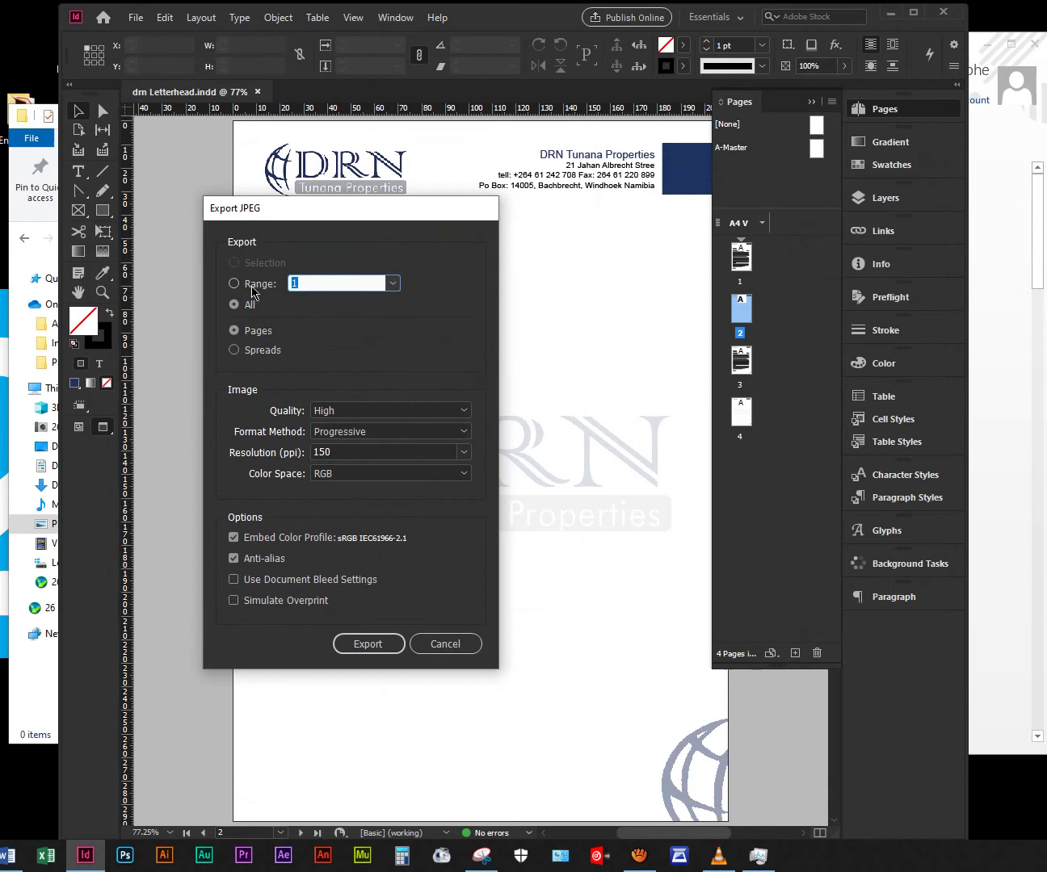
pyautogui.click(275, 285)
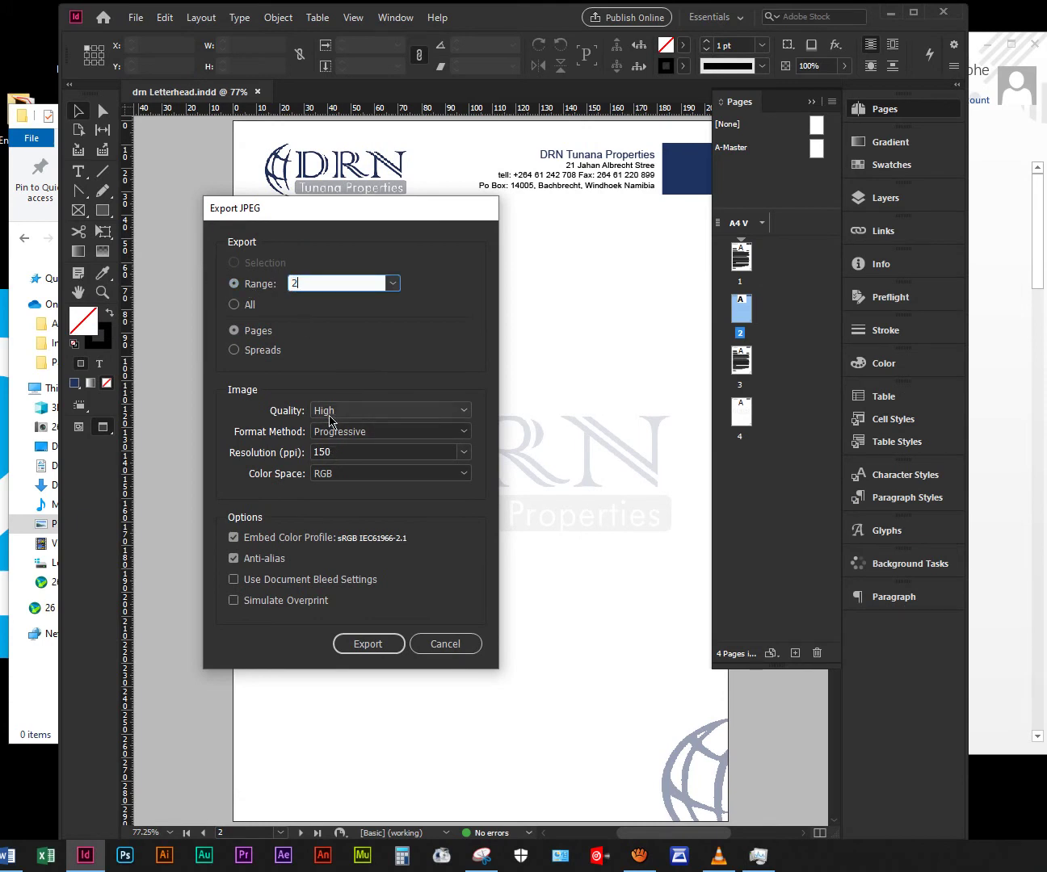
pyautogui.click(353, 413)
pyautogui.click(386, 426)
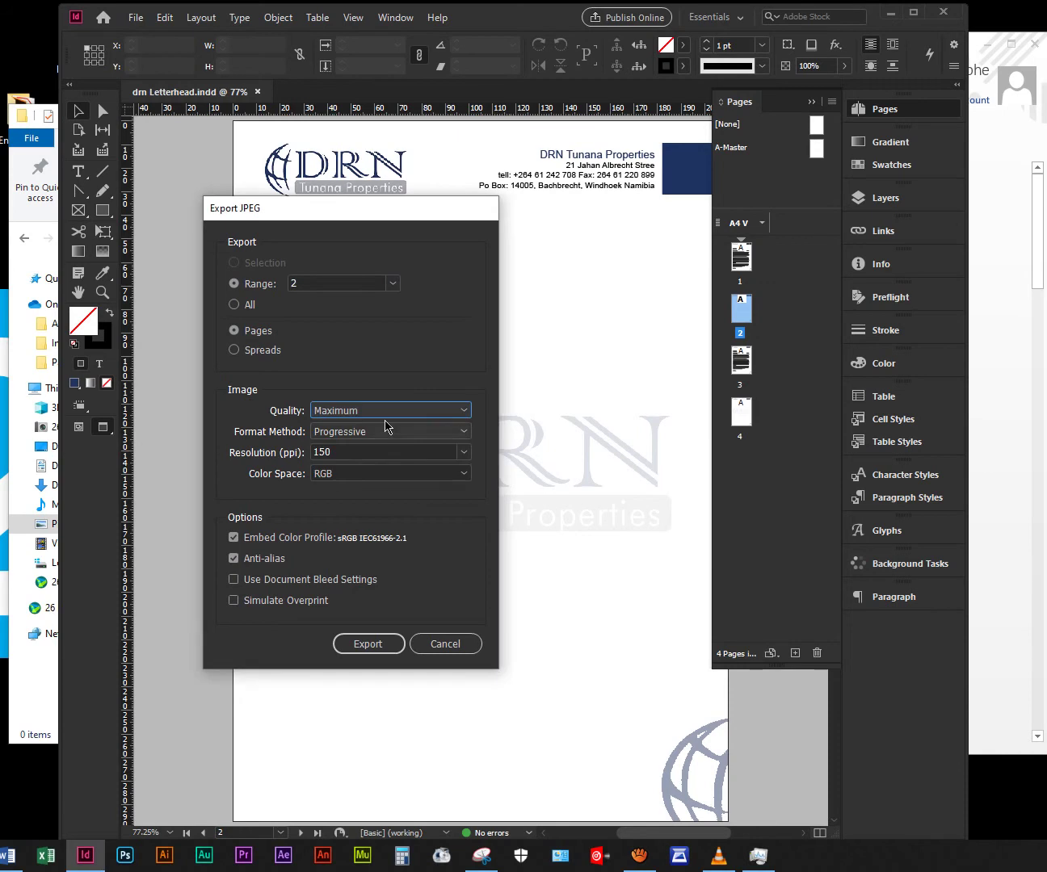
pyautogui.click(382, 434)
pyautogui.click(380, 435)
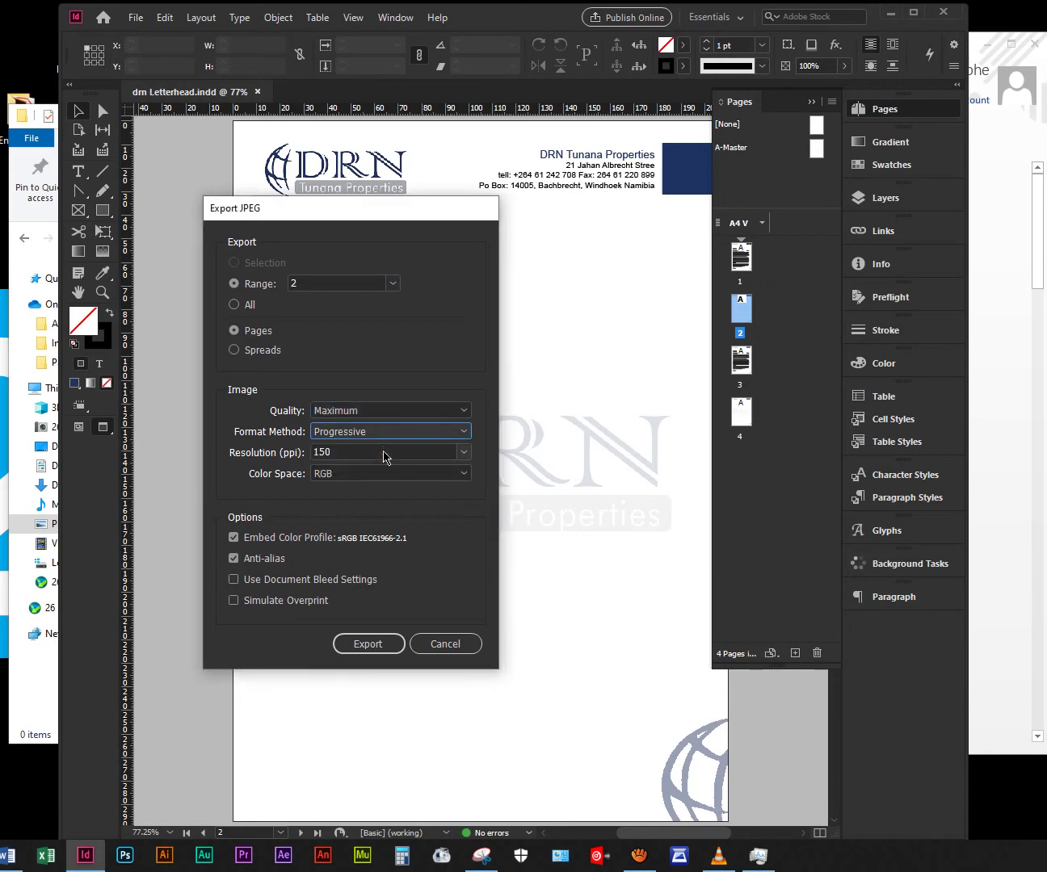
pyautogui.click(386, 456)
pyautogui.click(465, 454)
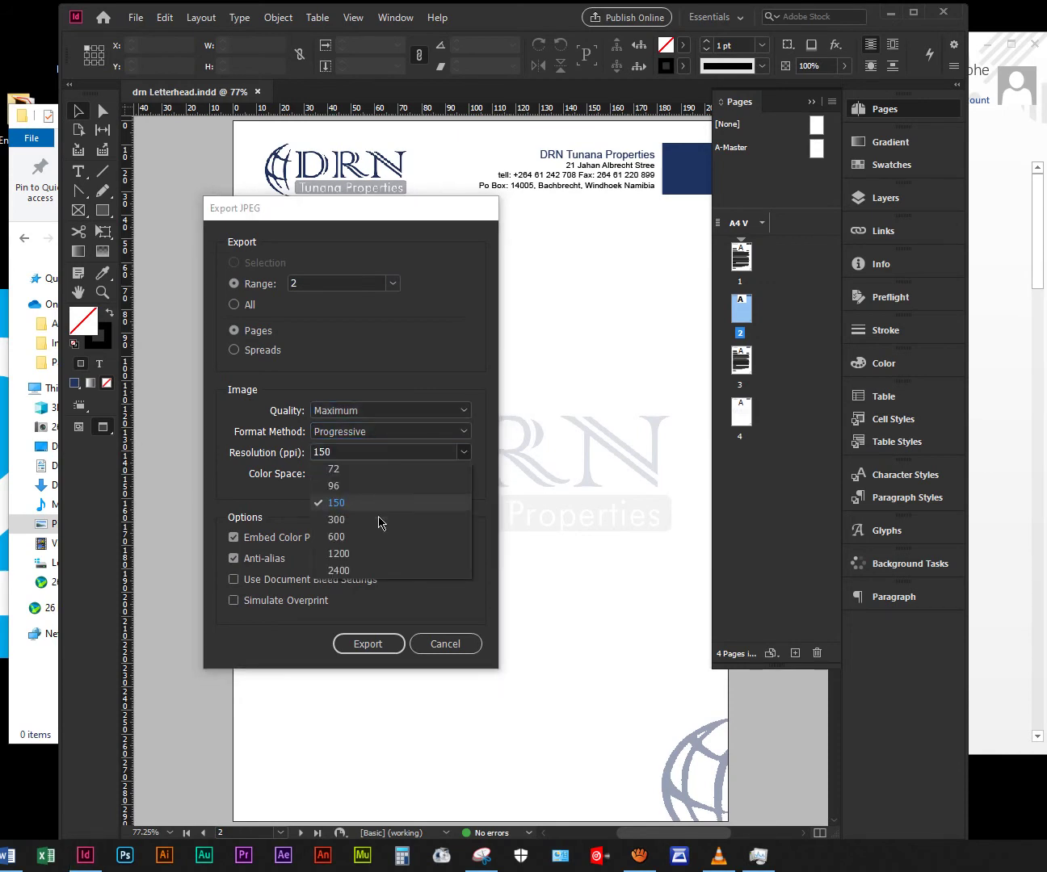
pyautogui.click(380, 521)
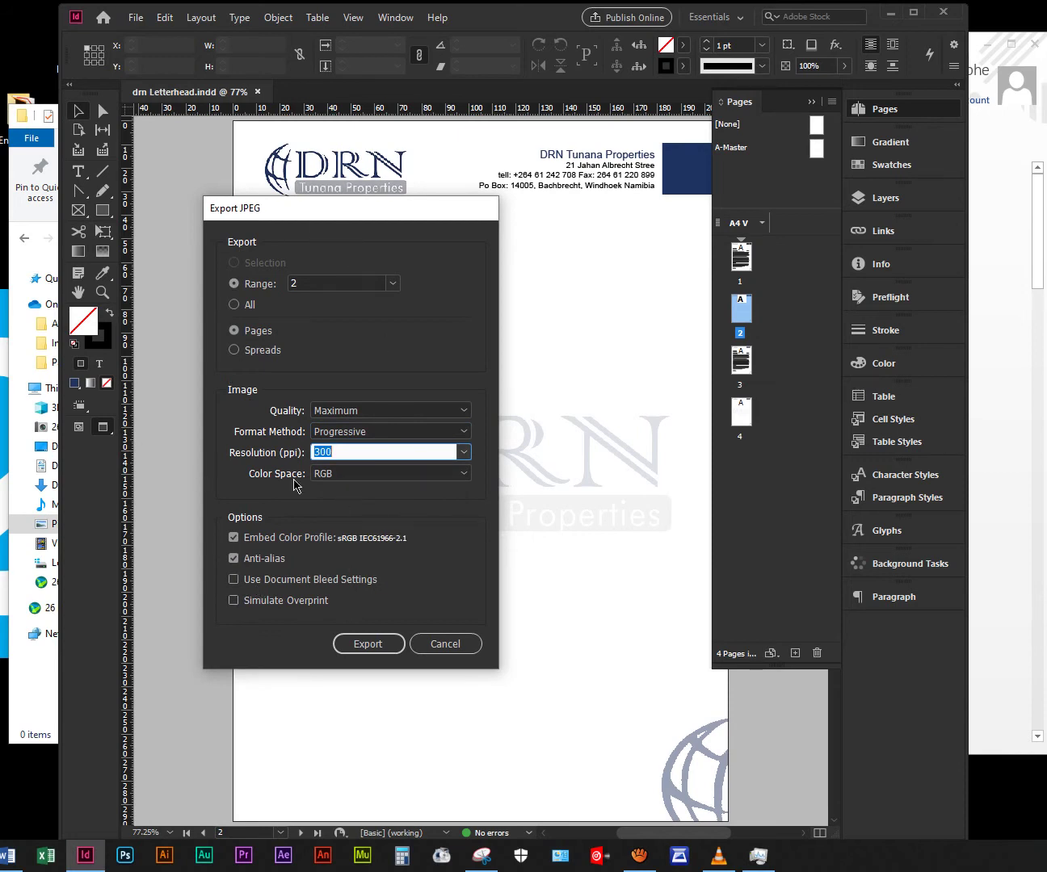
pyautogui.click(366, 643)
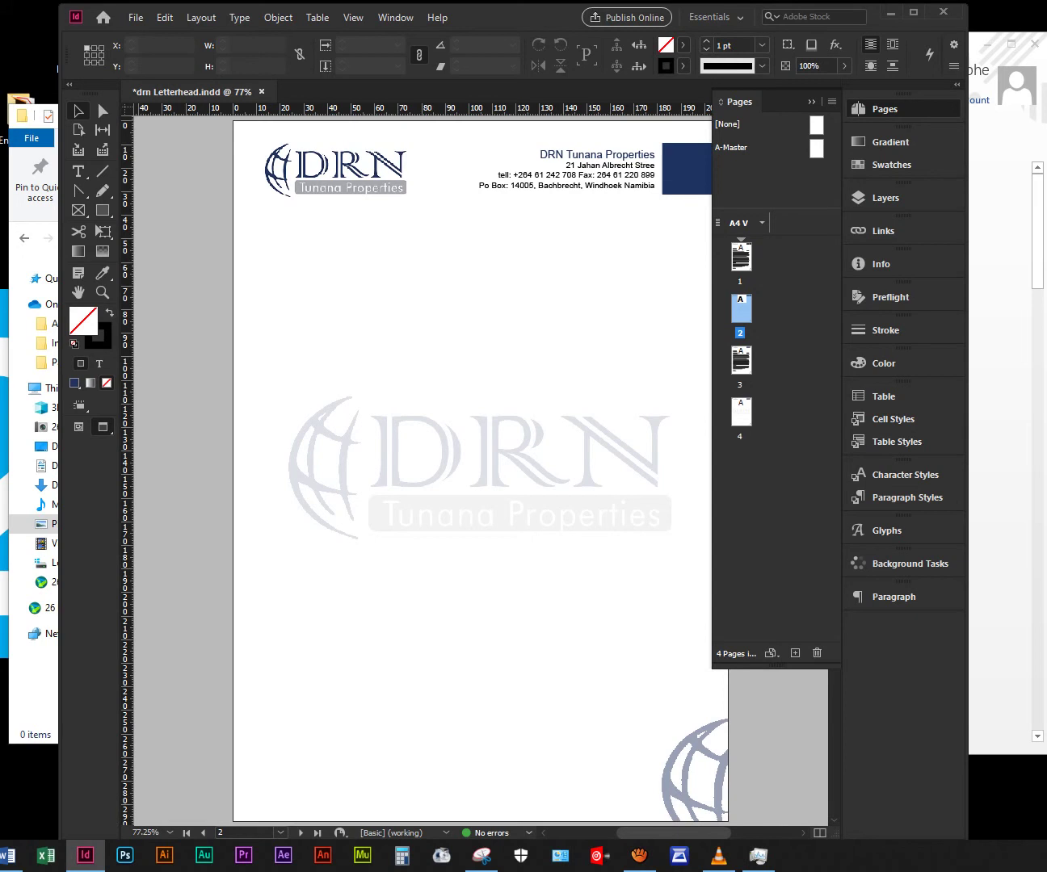
# Confirm drn Letterhead final.jpg (2480 x 3508, 344 KB) is in Saved Pictures, then return to InDesign
pyautogui.hotkey('alt', 'Tab')
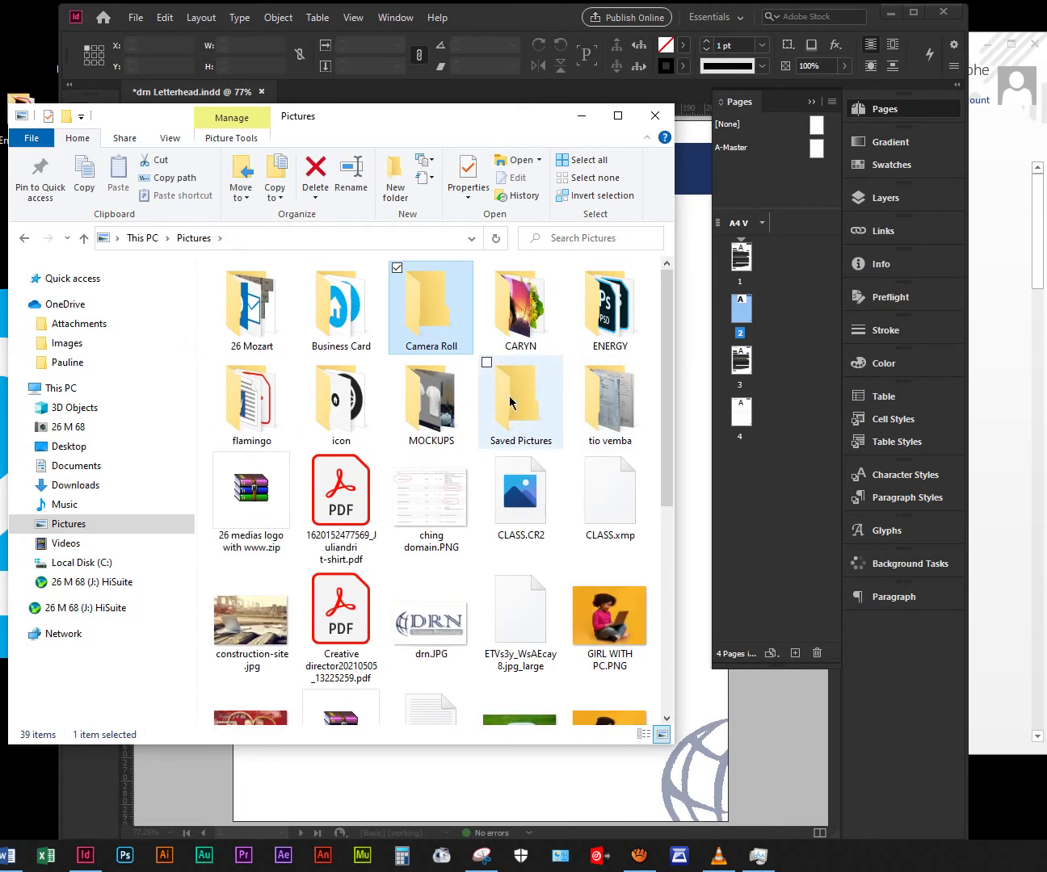
pyautogui.click(520, 398)
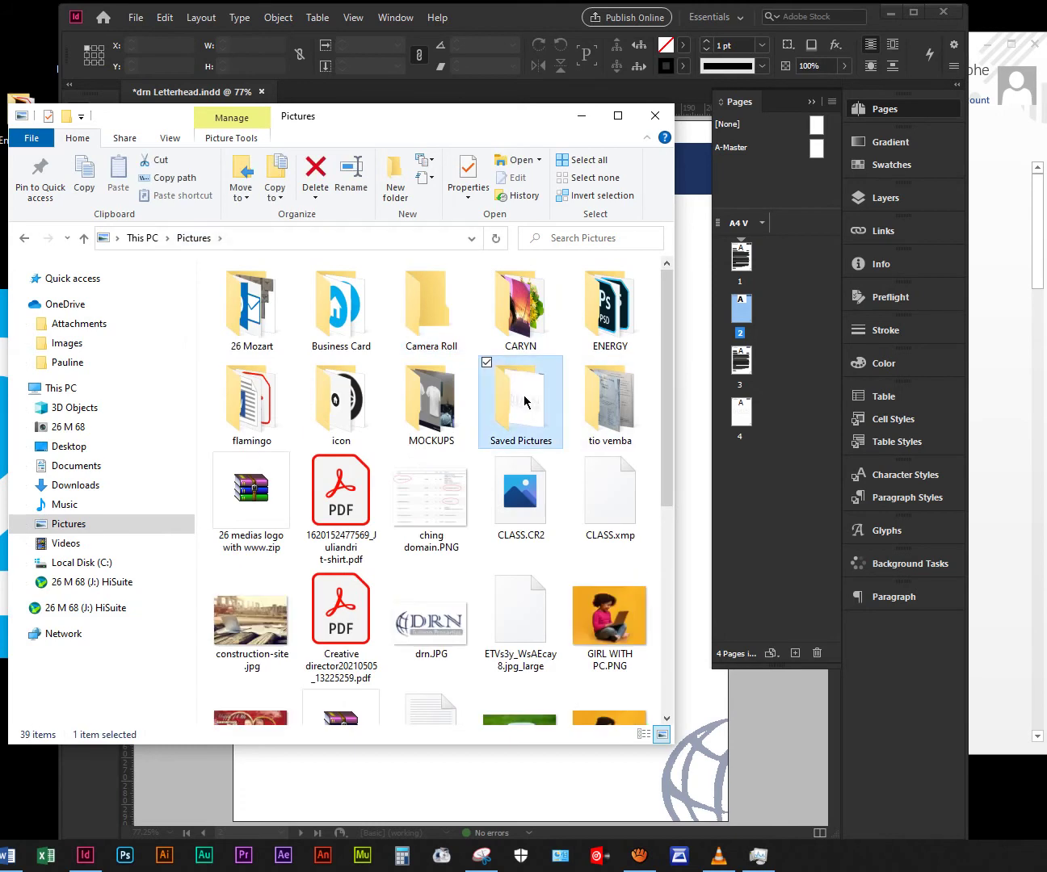
pyautogui.doubleClick(524, 401)
pyautogui.click(243, 305)
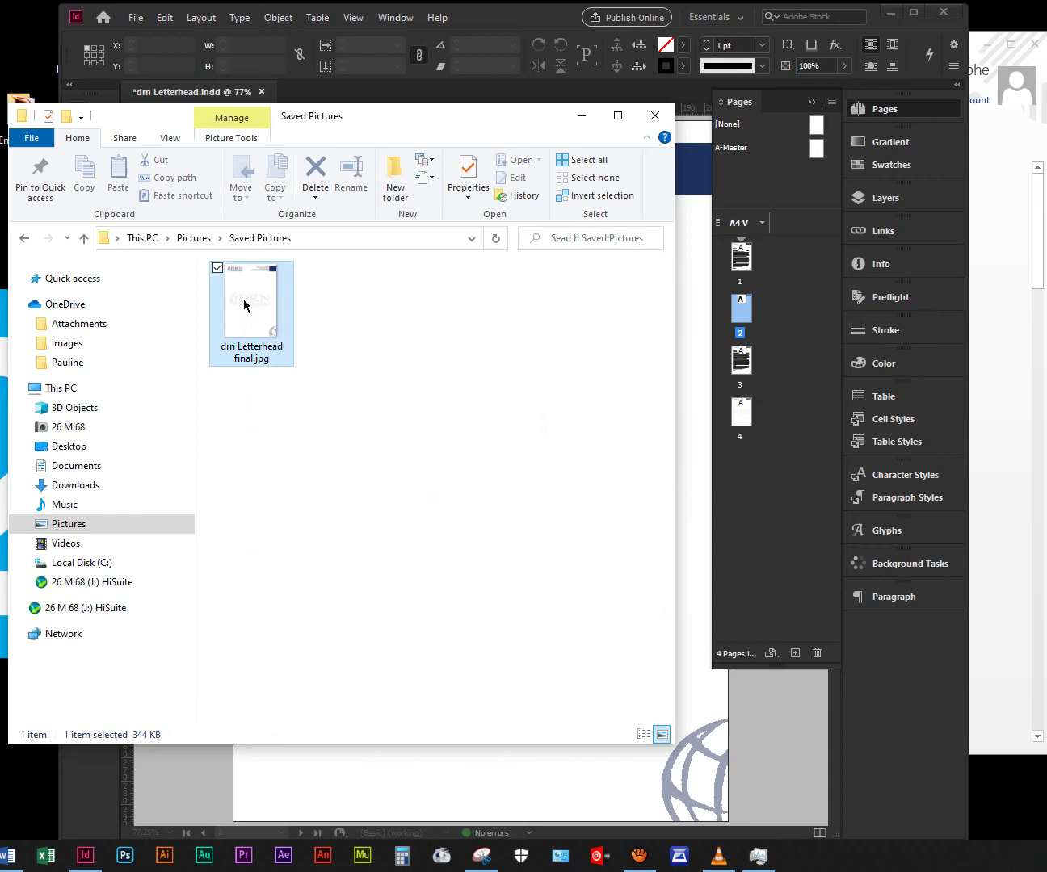
pyautogui.keyDown('ctrl'); pyautogui.scroll(5, 264, 294); pyautogui.keyUp('ctrl')
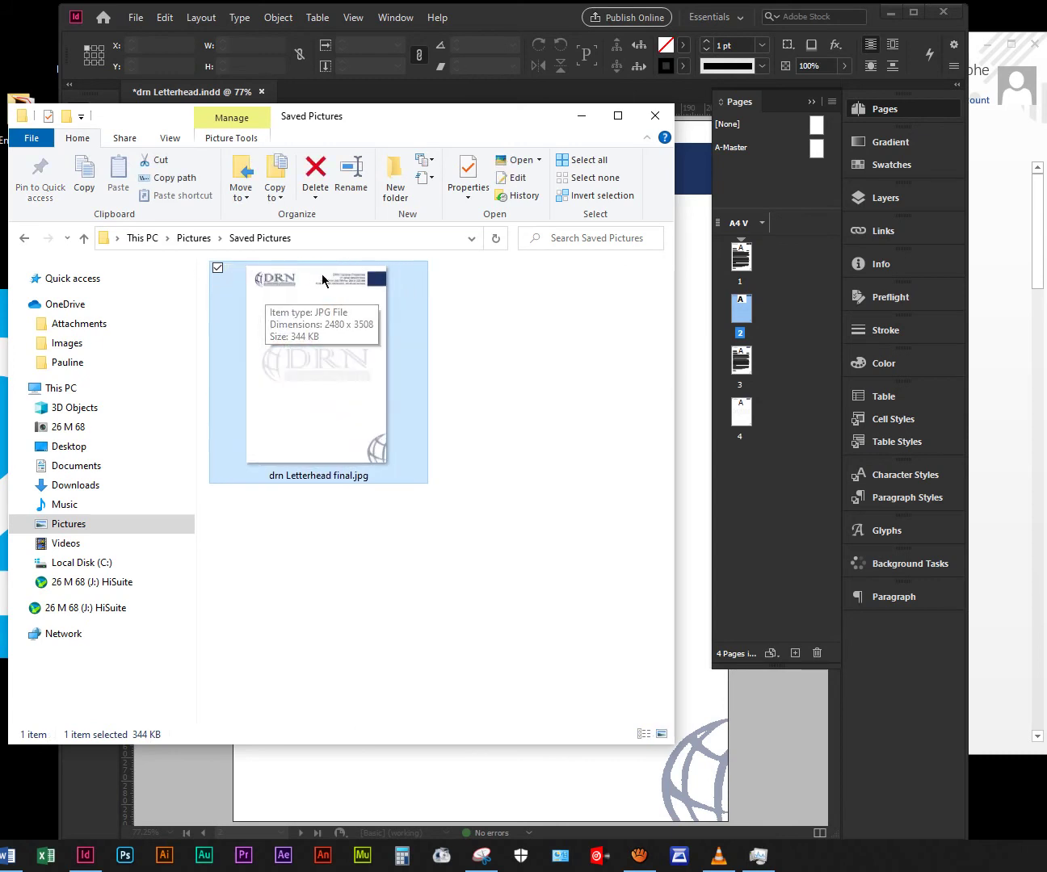
pyautogui.moveTo(468, 125); pyautogui.dragTo(808, 202)
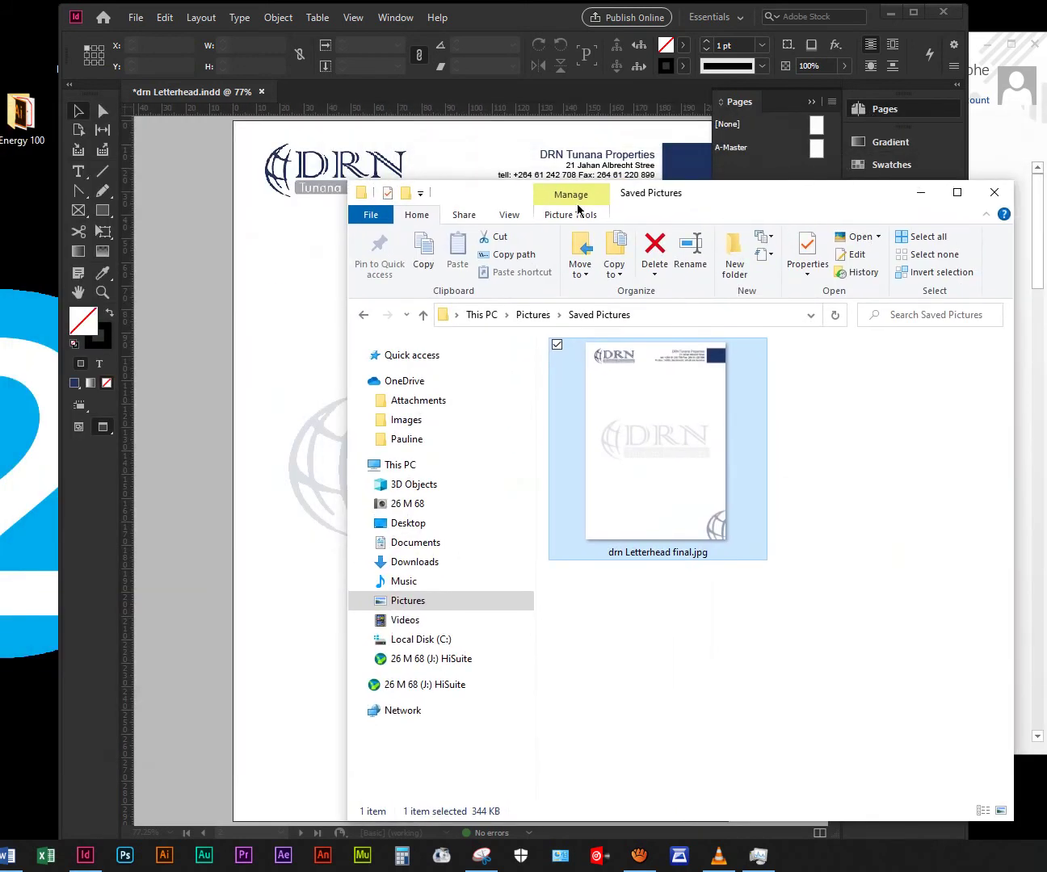
pyautogui.click(550, 16)
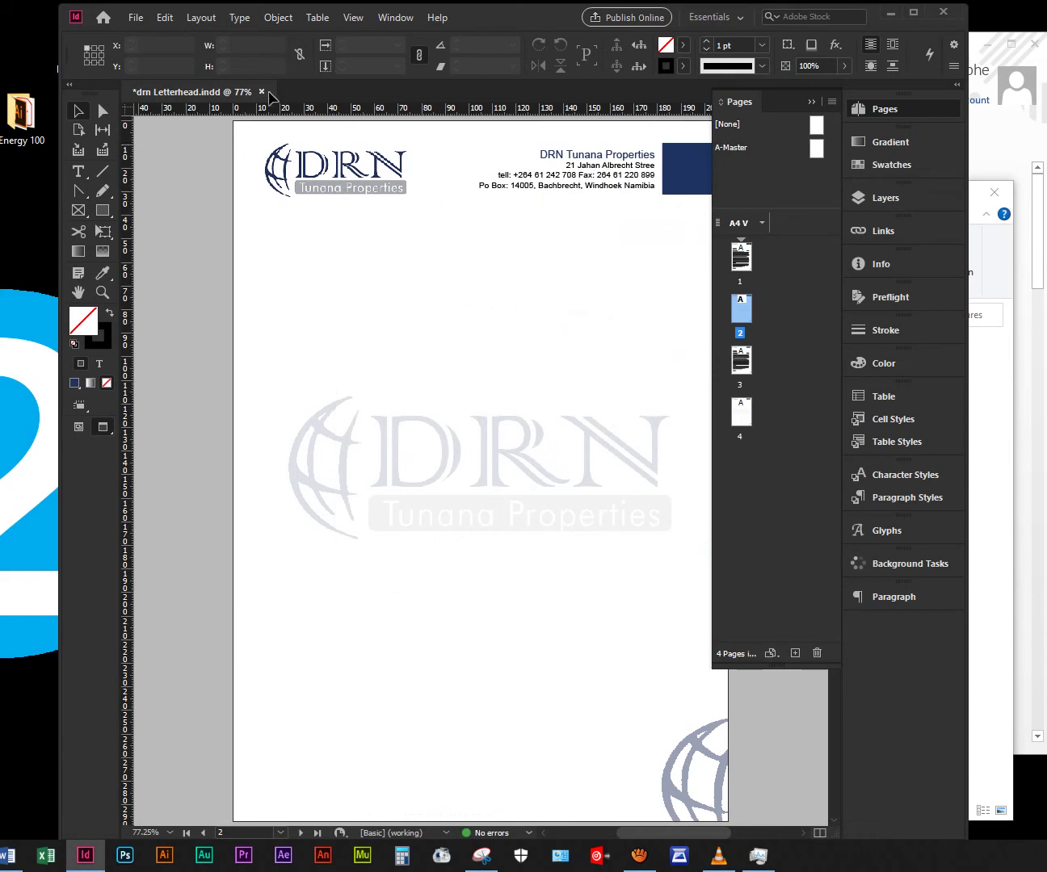
# Close drn Letterhead.indd without saving changes
pyautogui.click(265, 94)
pyautogui.click(599, 449)
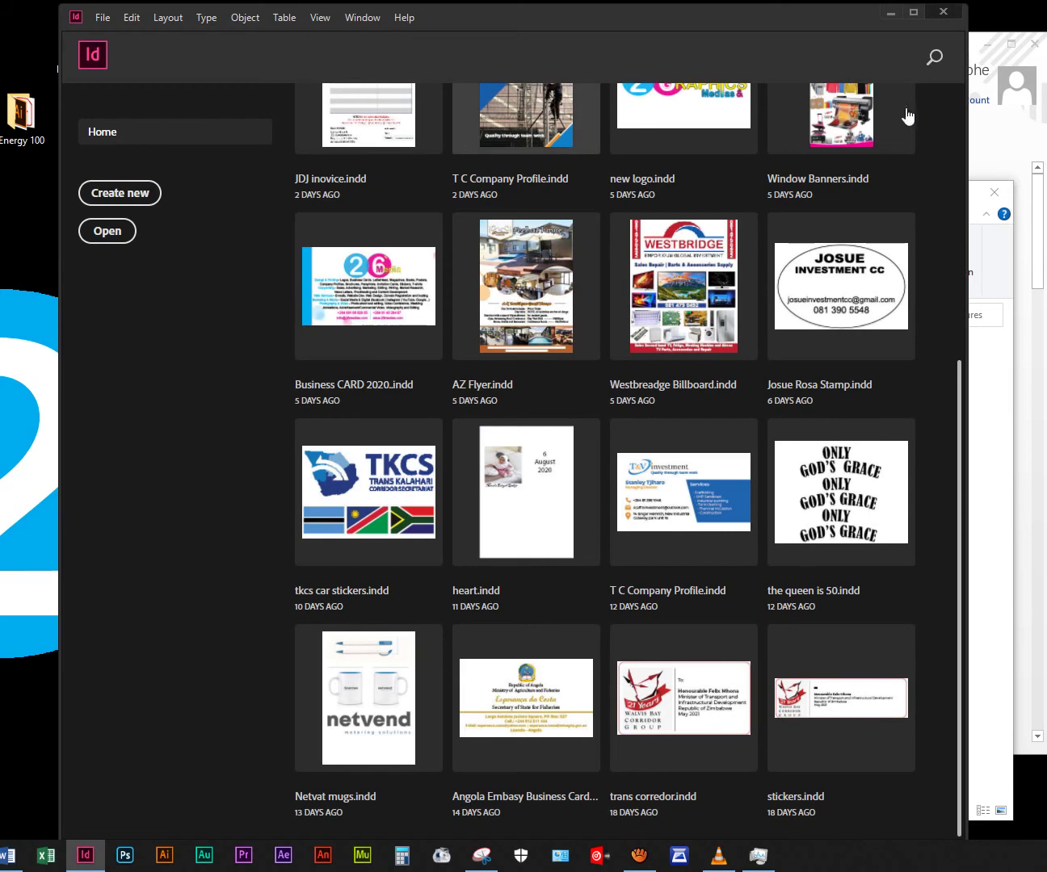
# Create a new blank Word document, Document1, from the start screen
pyautogui.click(1014, 148)
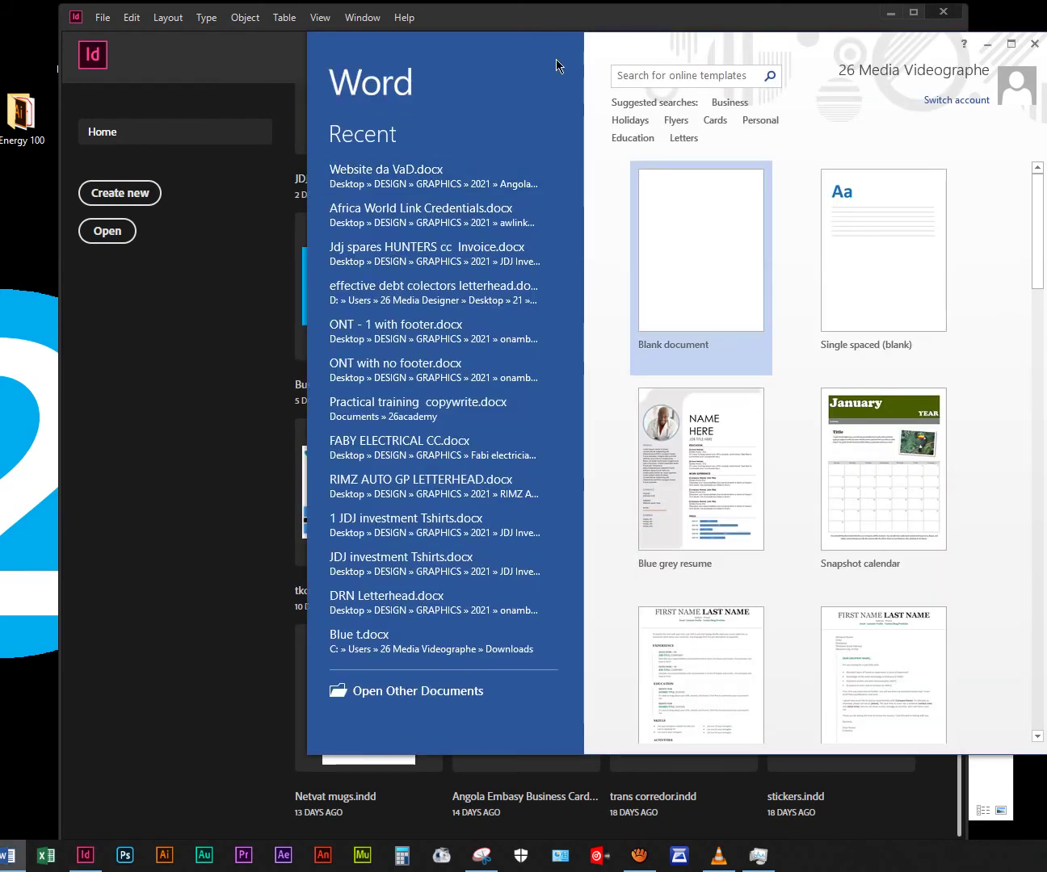
pyautogui.click(684, 249)
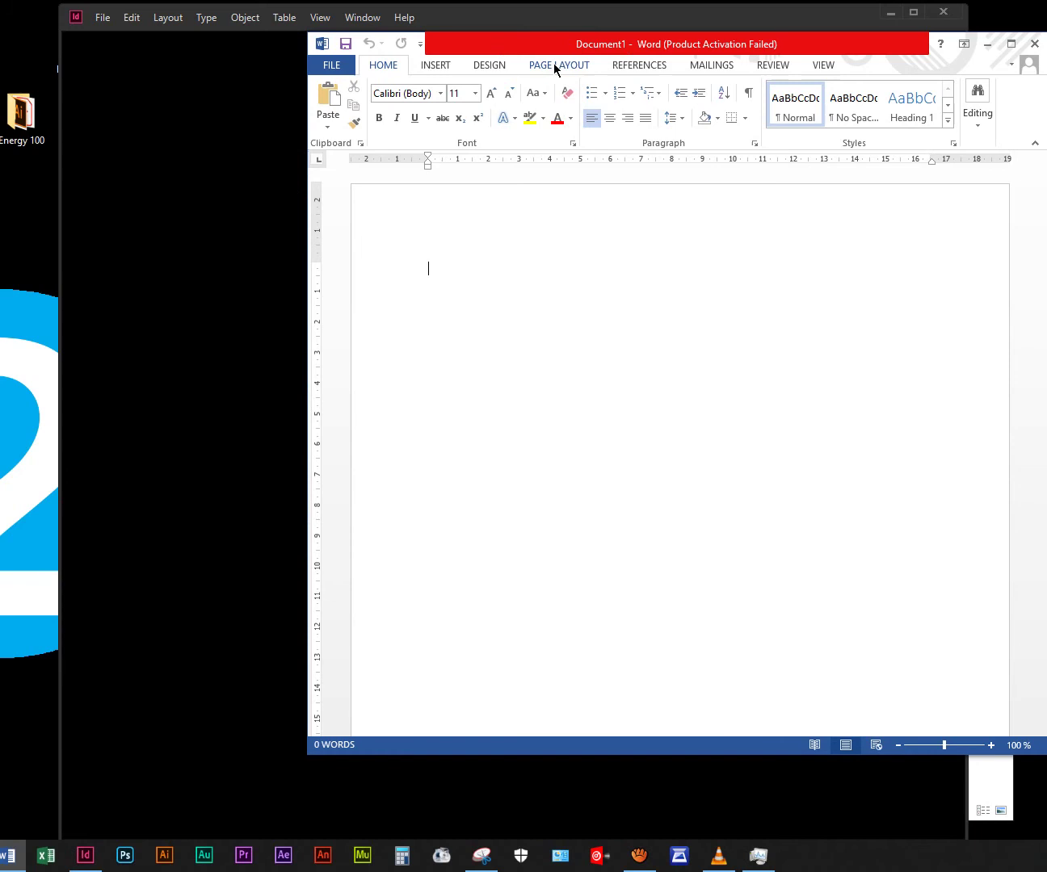
# Set Document1's page size to A4 (210 x 297 mm) from Page Layout > Size
pyautogui.click(554, 67)
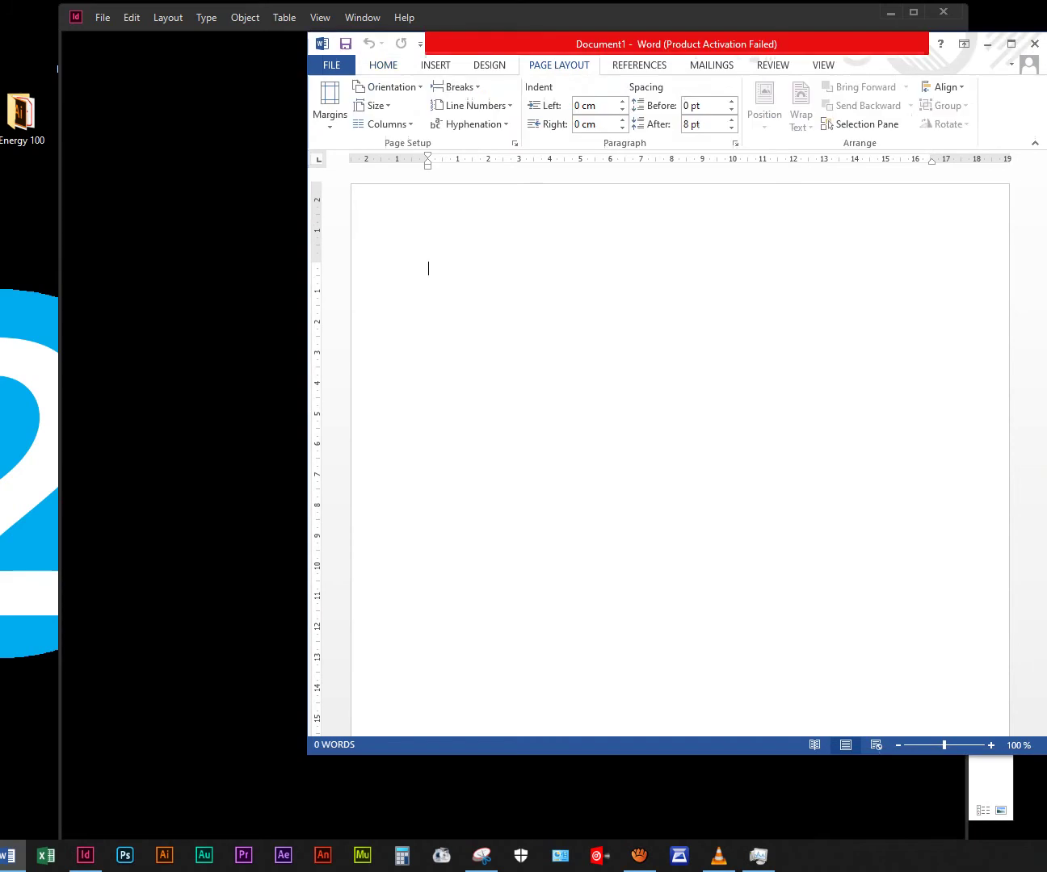
pyautogui.click(383, 112)
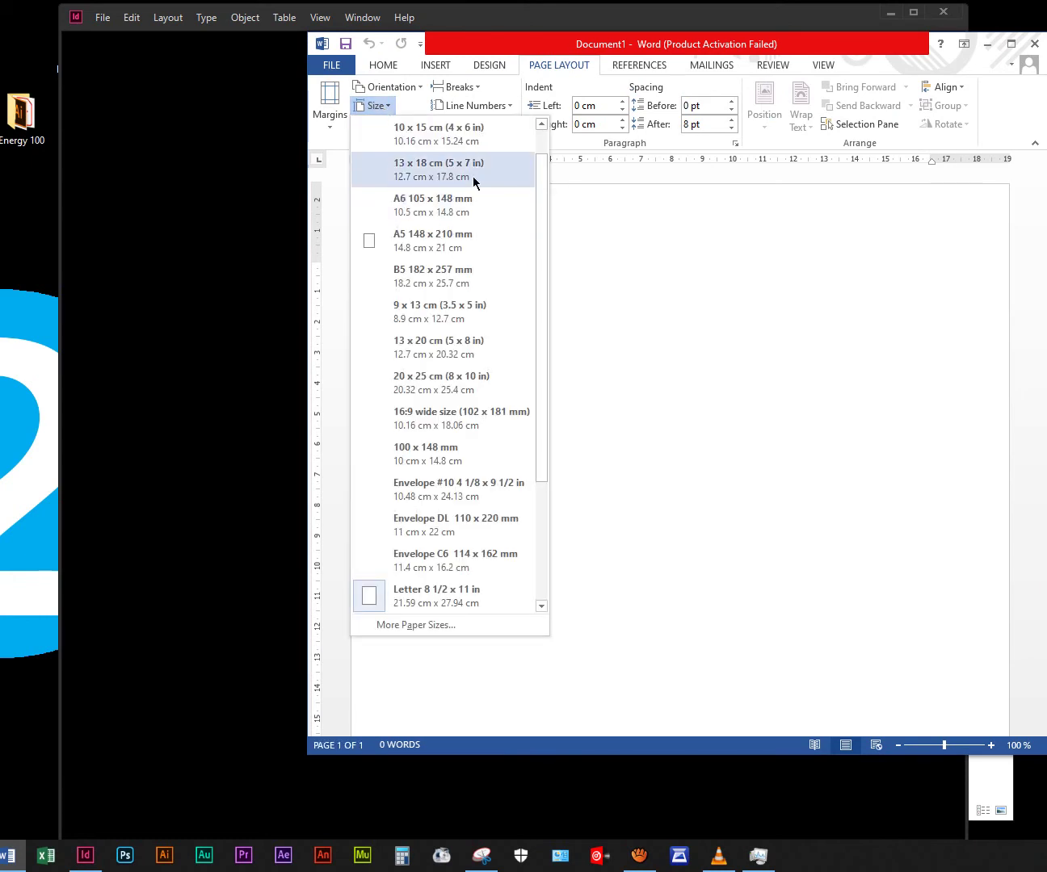
pyautogui.scroll(1, 474, 182)
pyautogui.scroll(-3, 474, 181)
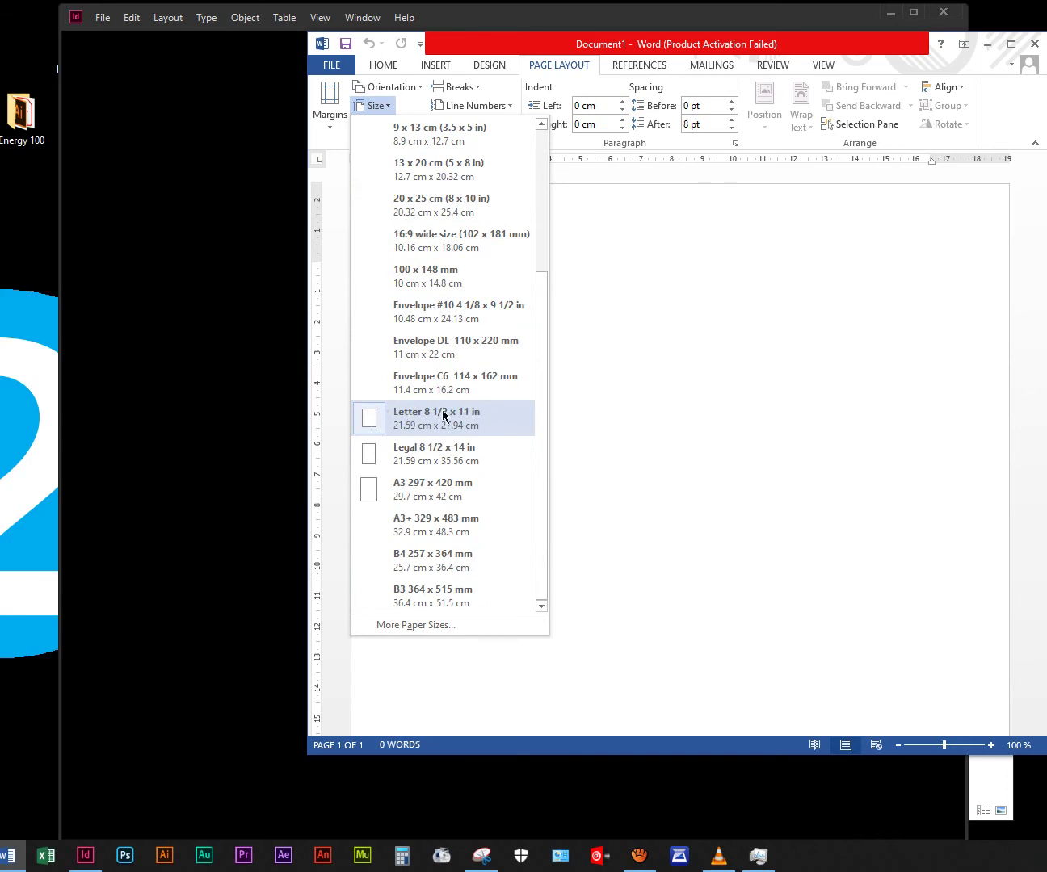
pyautogui.scroll(3, 431, 404)
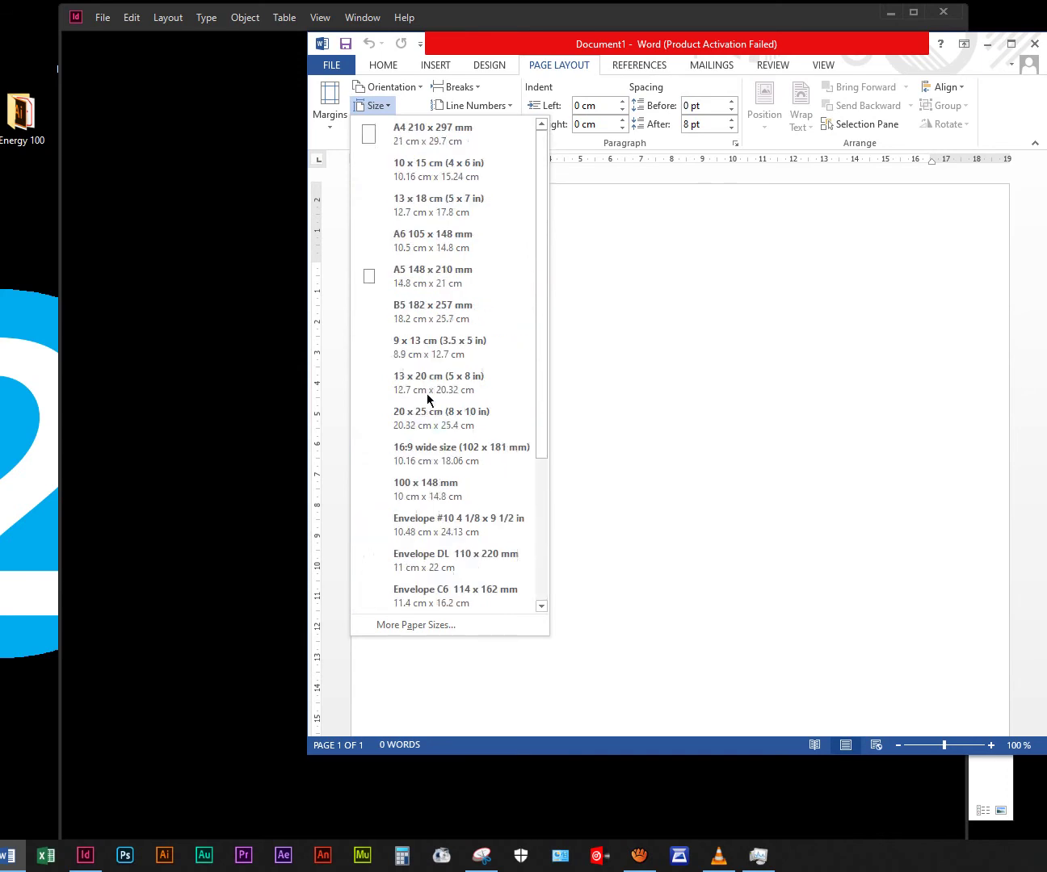
pyautogui.click(406, 137)
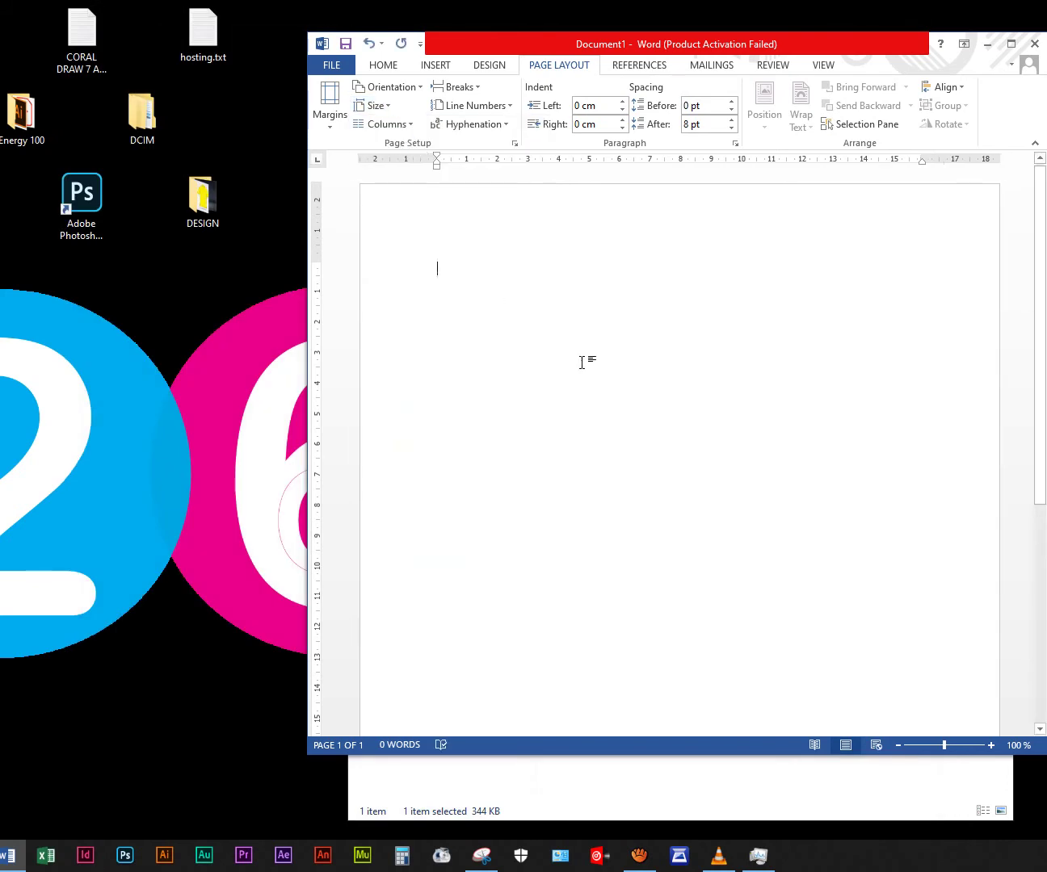
pyautogui.keyDown('ctrl'); pyautogui.scroll(-6, 581, 363); pyautogui.keyUp('ctrl')
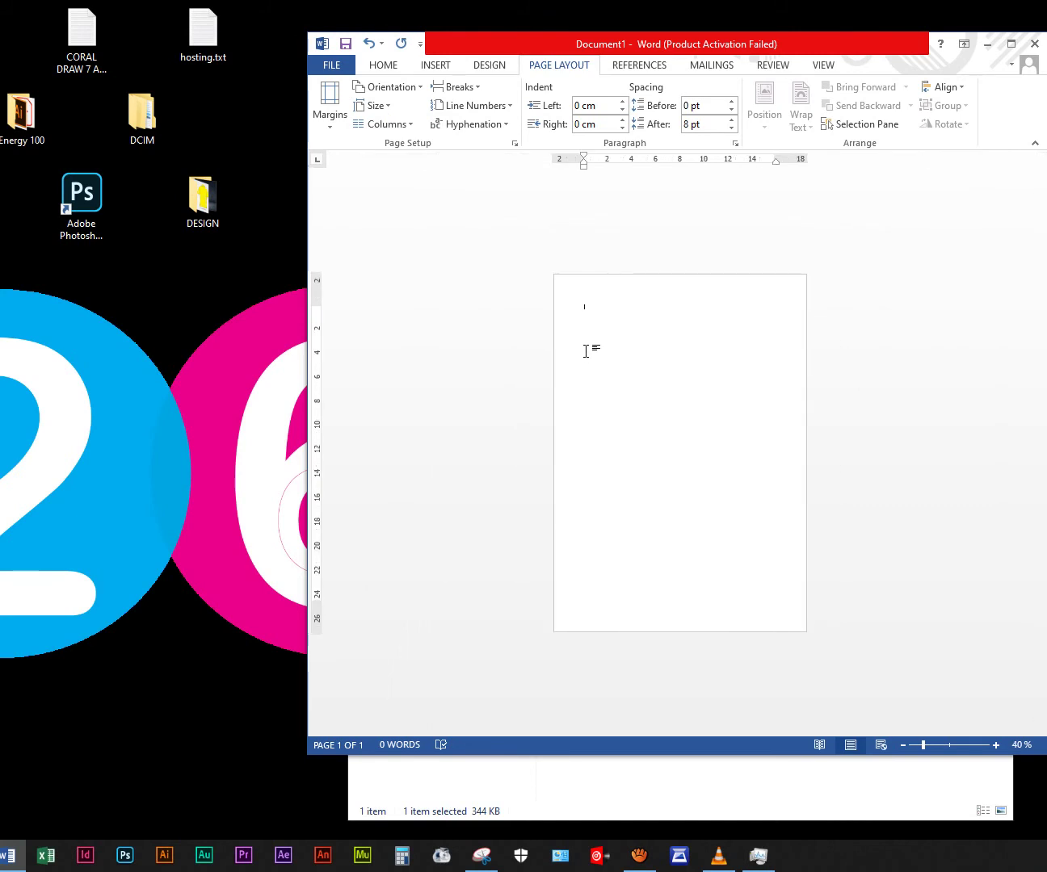
pyautogui.keyDown('ctrl'); pyautogui.scroll(1, 622, 309); pyautogui.keyUp('ctrl')
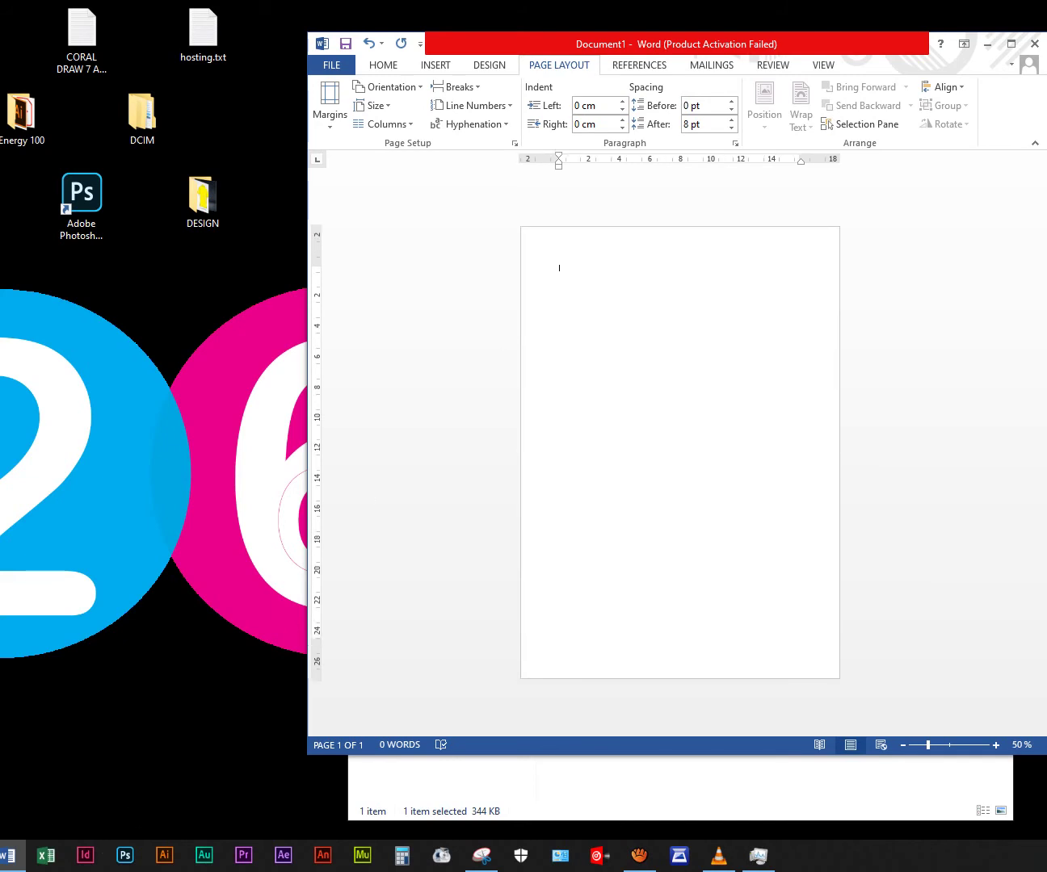
# Drag drn Letterhead final.jpg from Saved Pictures onto Word's A4 page
pyautogui.hotkey('alt', 'Tab')
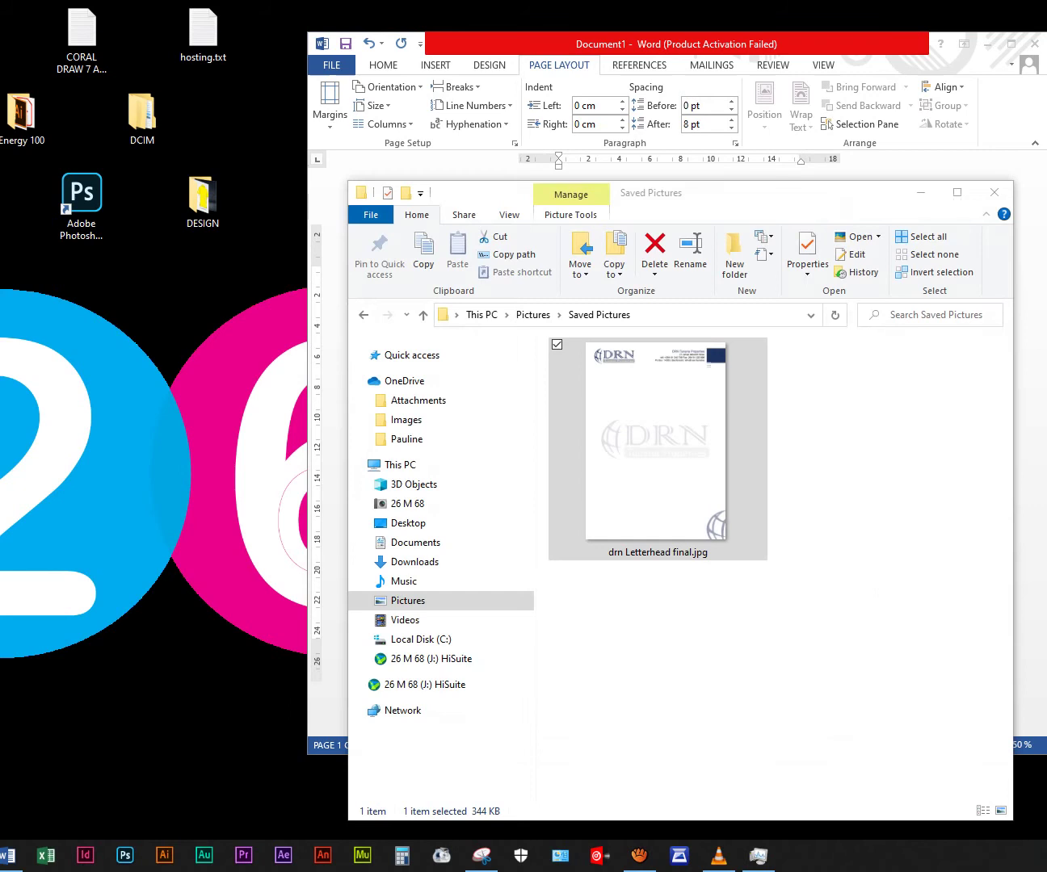
pyautogui.moveTo(823, 206); pyautogui.dragTo(484, 148)
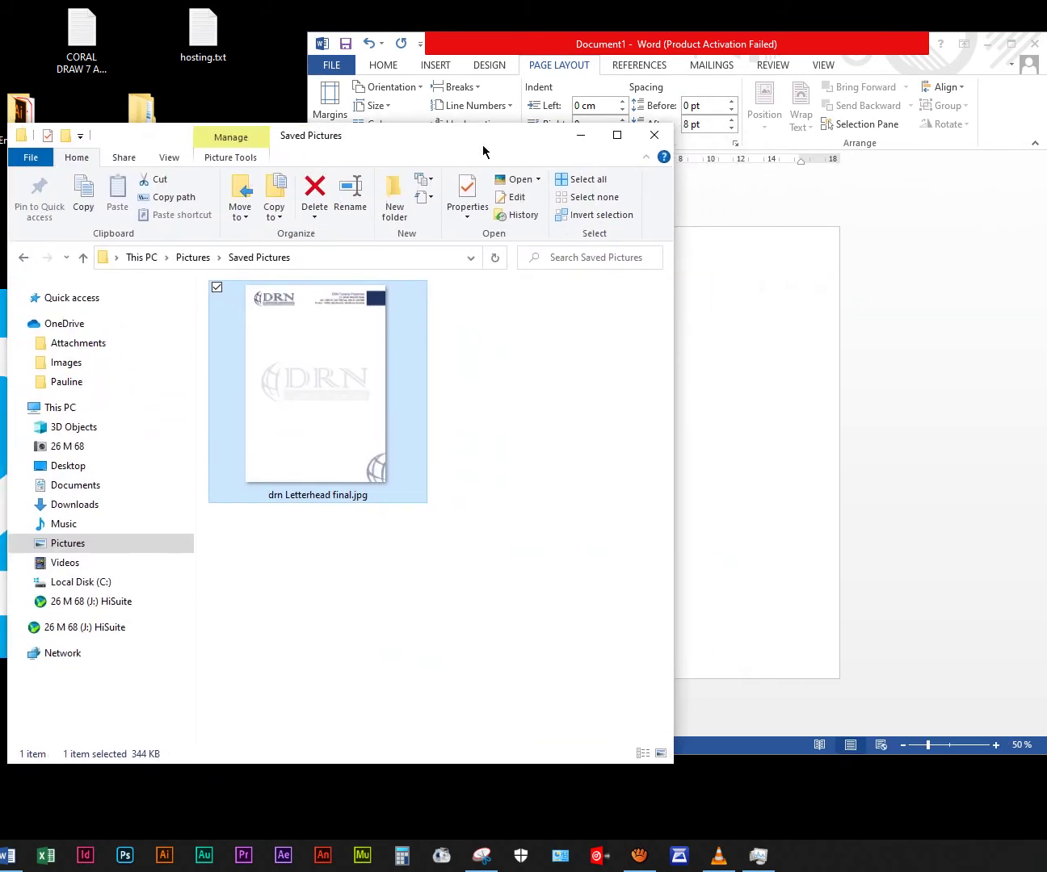
pyautogui.moveTo(394, 143); pyautogui.dragTo(239, 126)
pyautogui.moveTo(216, 320); pyautogui.dragTo(621, 390)
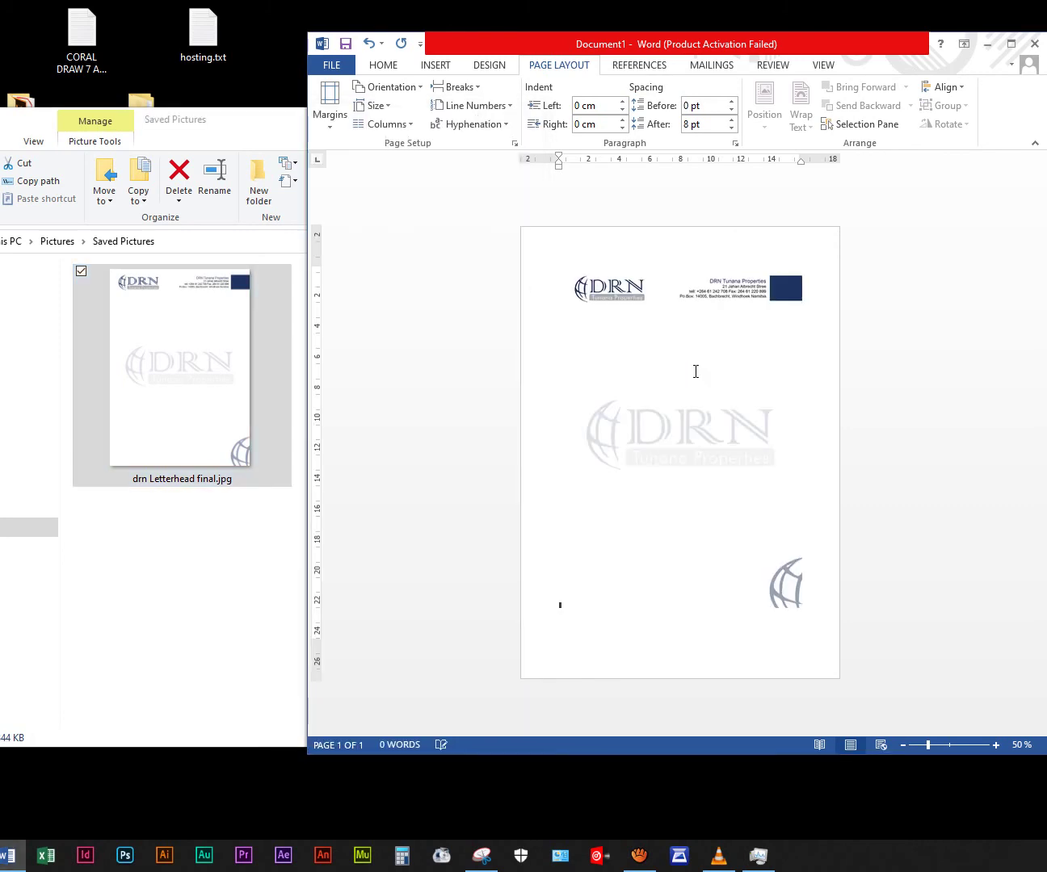
# Close File Explorer, move Word left, and set the letterhead picture to Behind Text wrapping
pyautogui.click(245, 124)
pyautogui.click(518, 121)
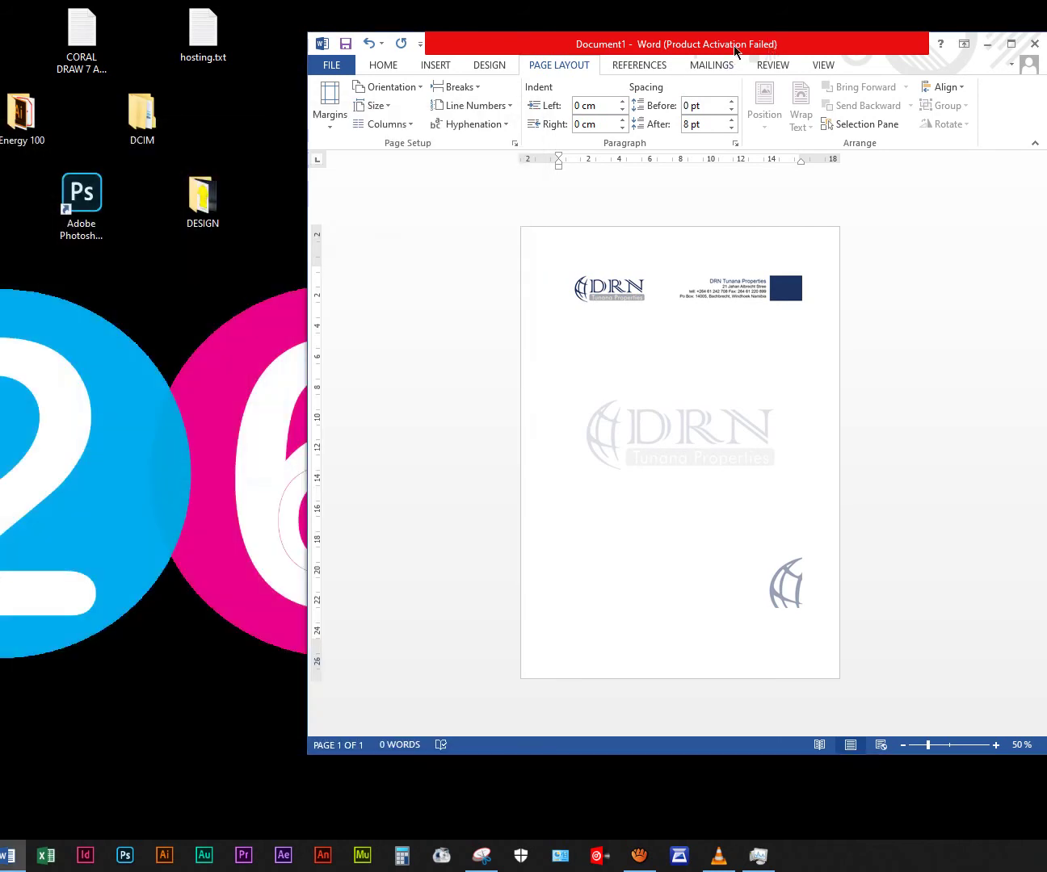
pyautogui.moveTo(765, 41); pyautogui.dragTo(588, 10)
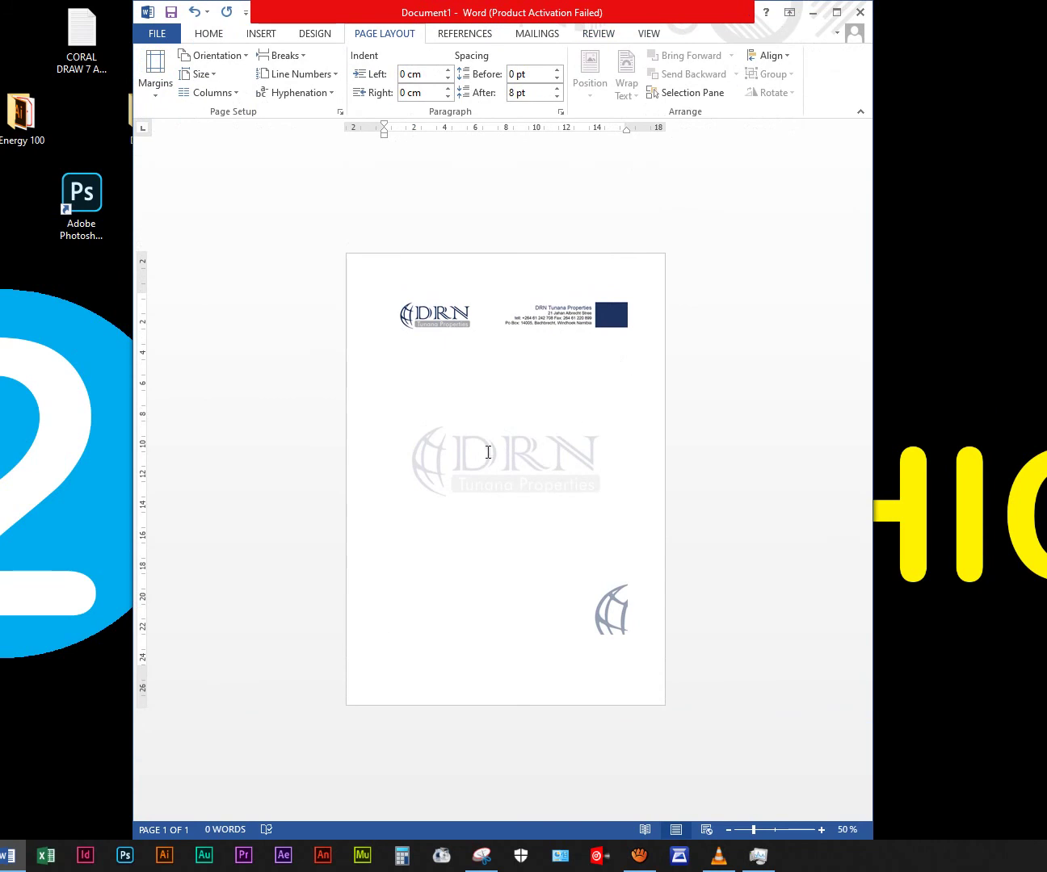
pyautogui.click(476, 424)
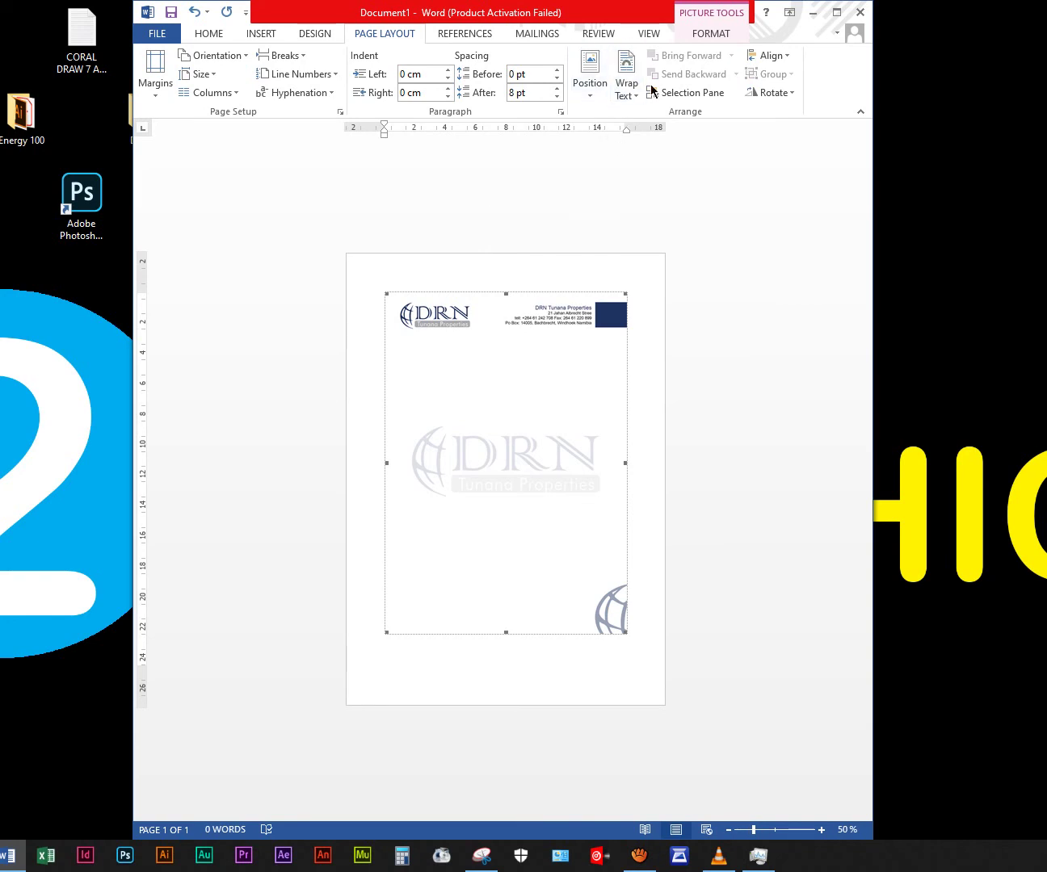
pyautogui.click(623, 75)
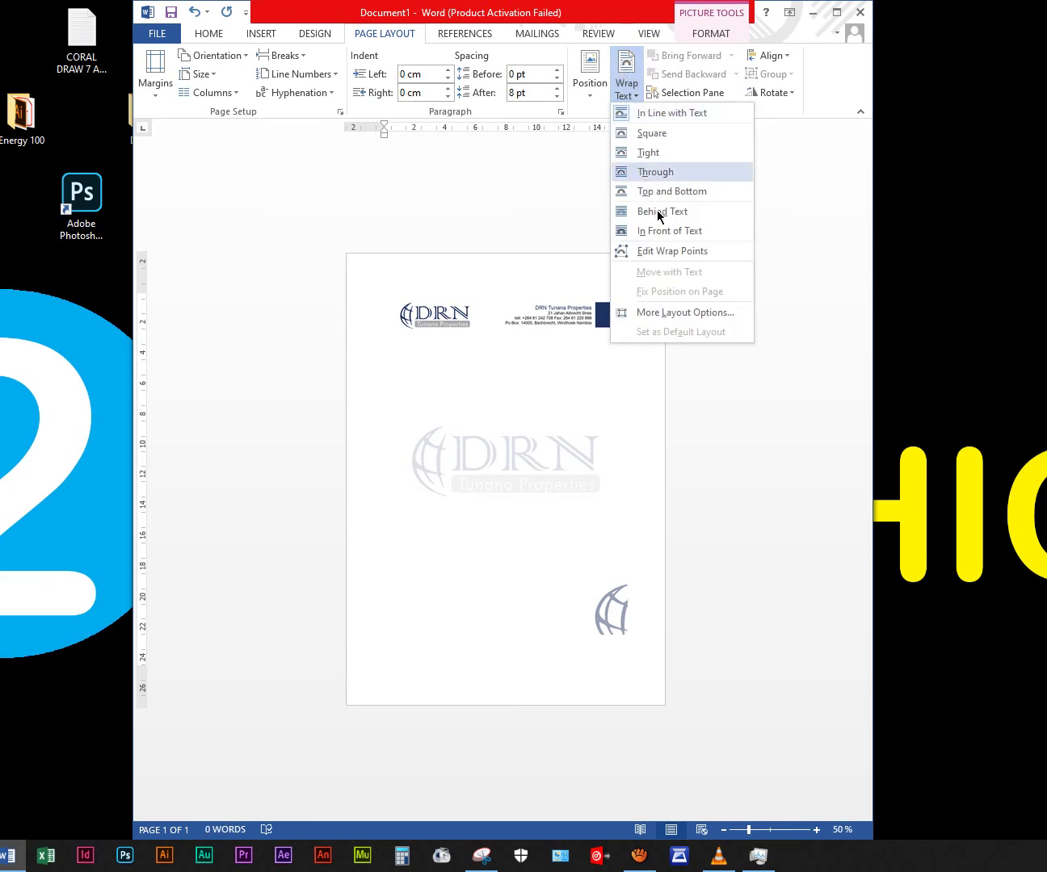
pyautogui.click(693, 215)
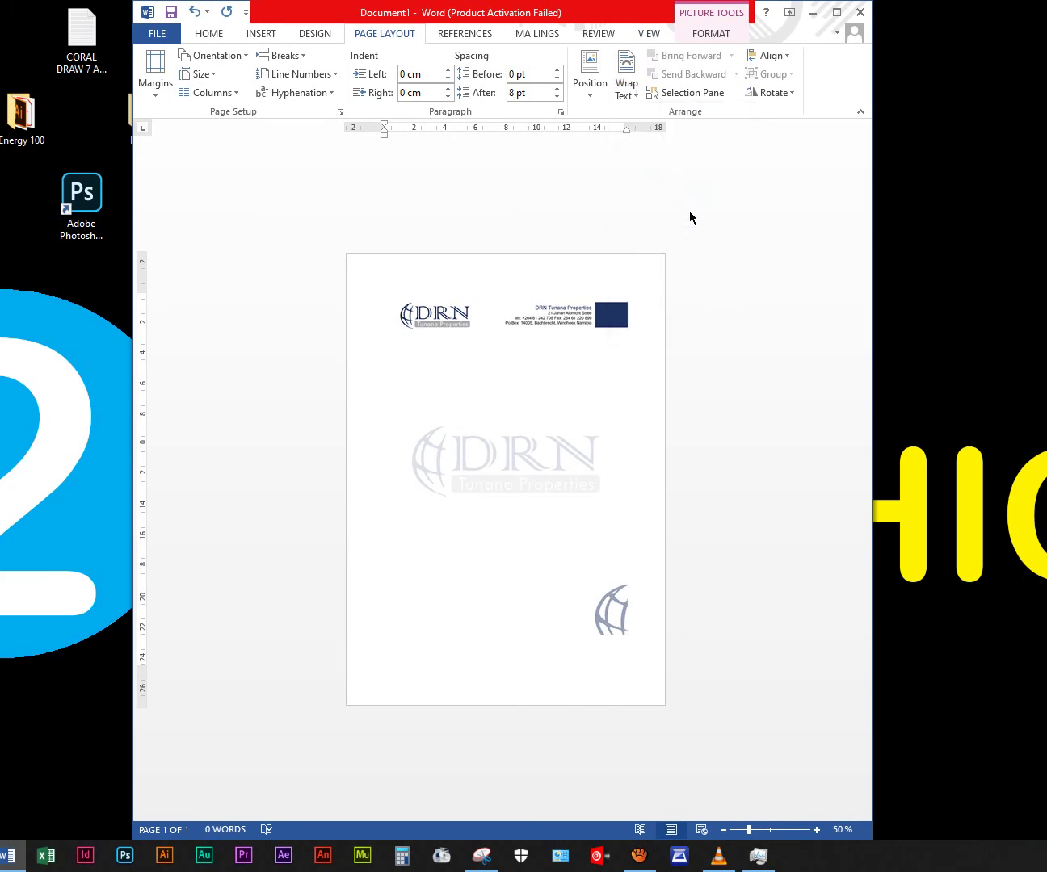
# Stretch the letterhead picture from the page's top-left corner to cover the page, then shift it down
pyautogui.moveTo(437, 327); pyautogui.dragTo(391, 279)
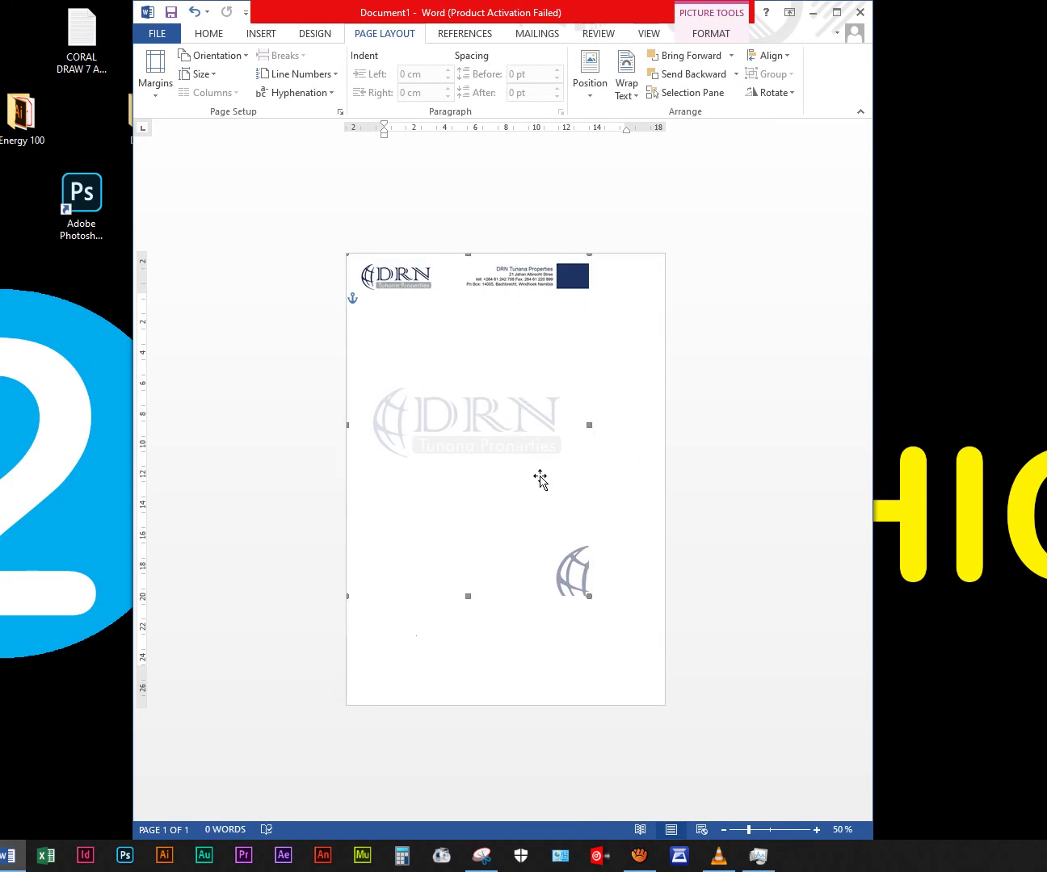
pyautogui.moveTo(588, 599); pyautogui.dragTo(664, 709)
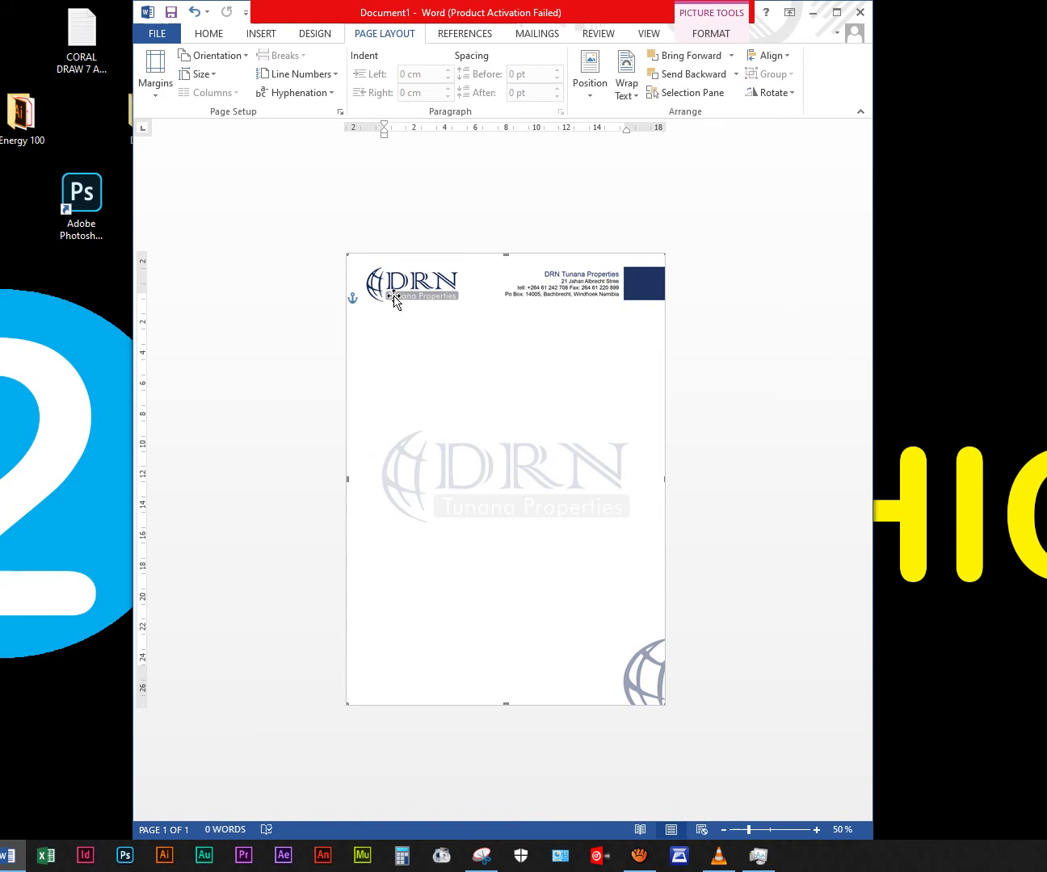
pyautogui.moveTo(393, 298); pyautogui.dragTo(402, 426)
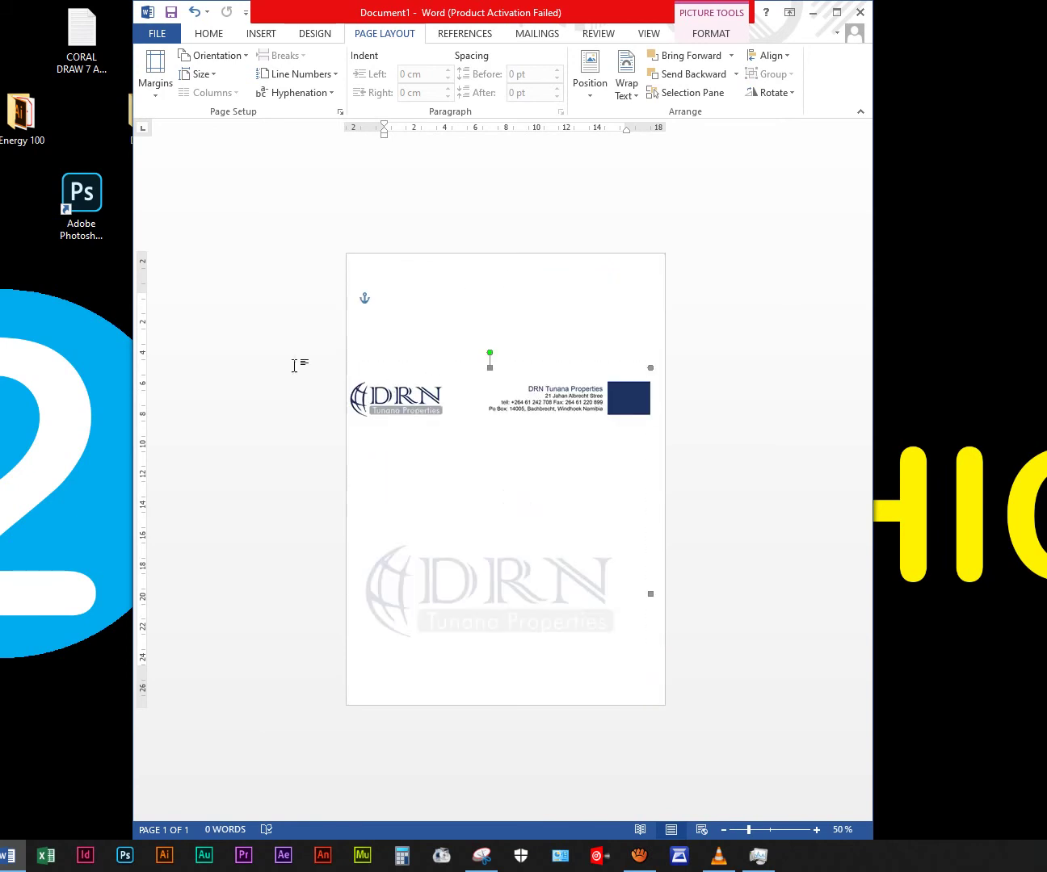
pyautogui.moveTo(447, 409); pyautogui.dragTo(460, 281)
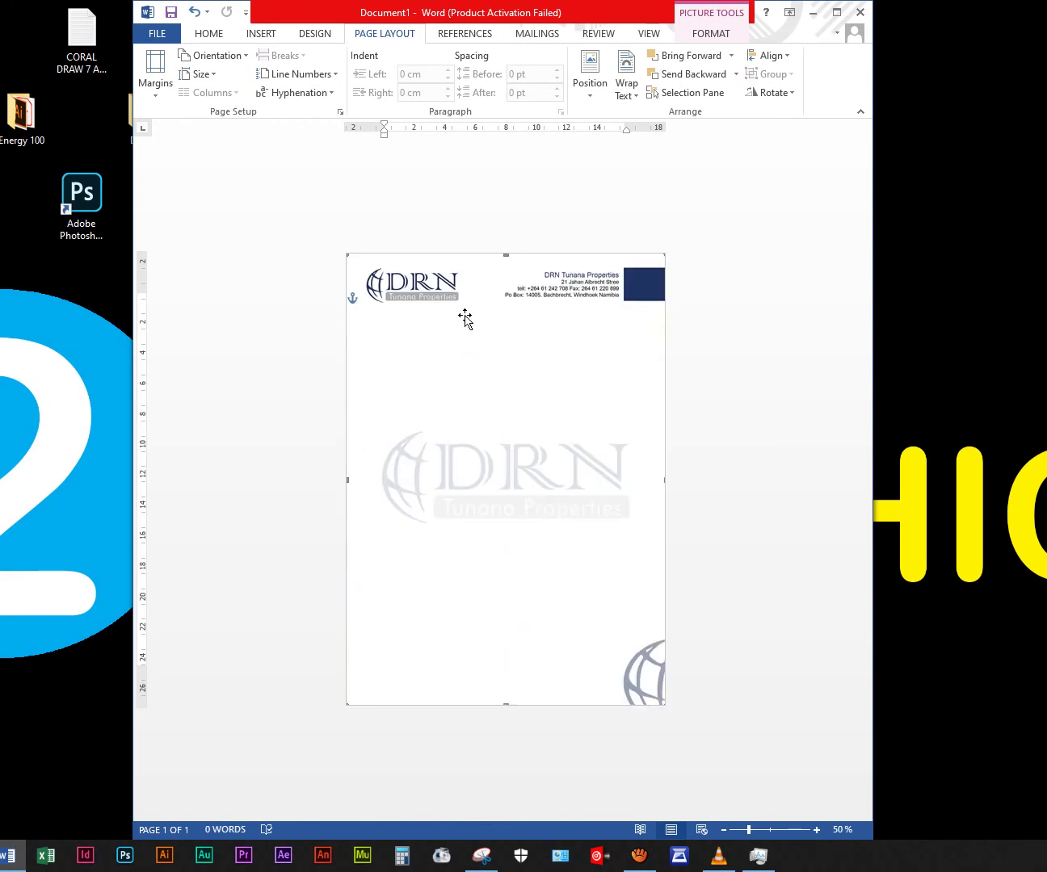
pyautogui.moveTo(467, 285); pyautogui.dragTo(461, 381)
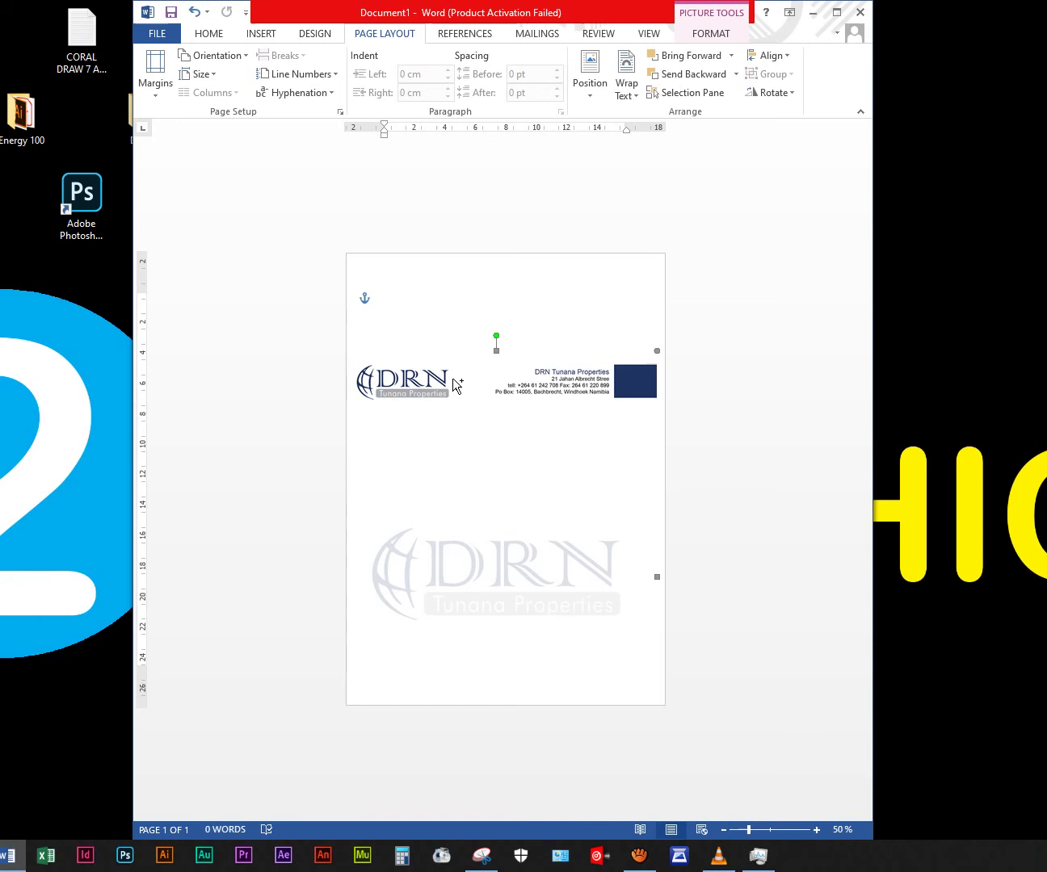
# Delete the letterhead picture and open the page header for editing
pyautogui.press('Delete')
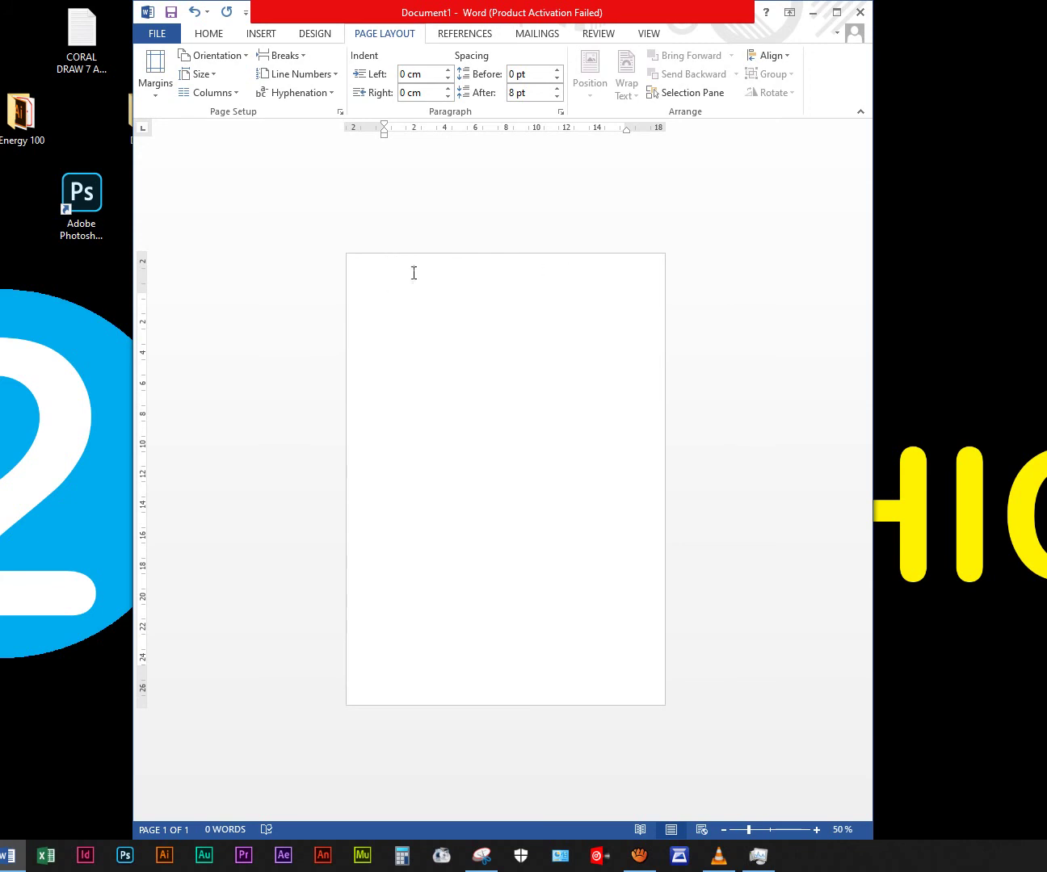
pyautogui.doubleClick(497, 266)
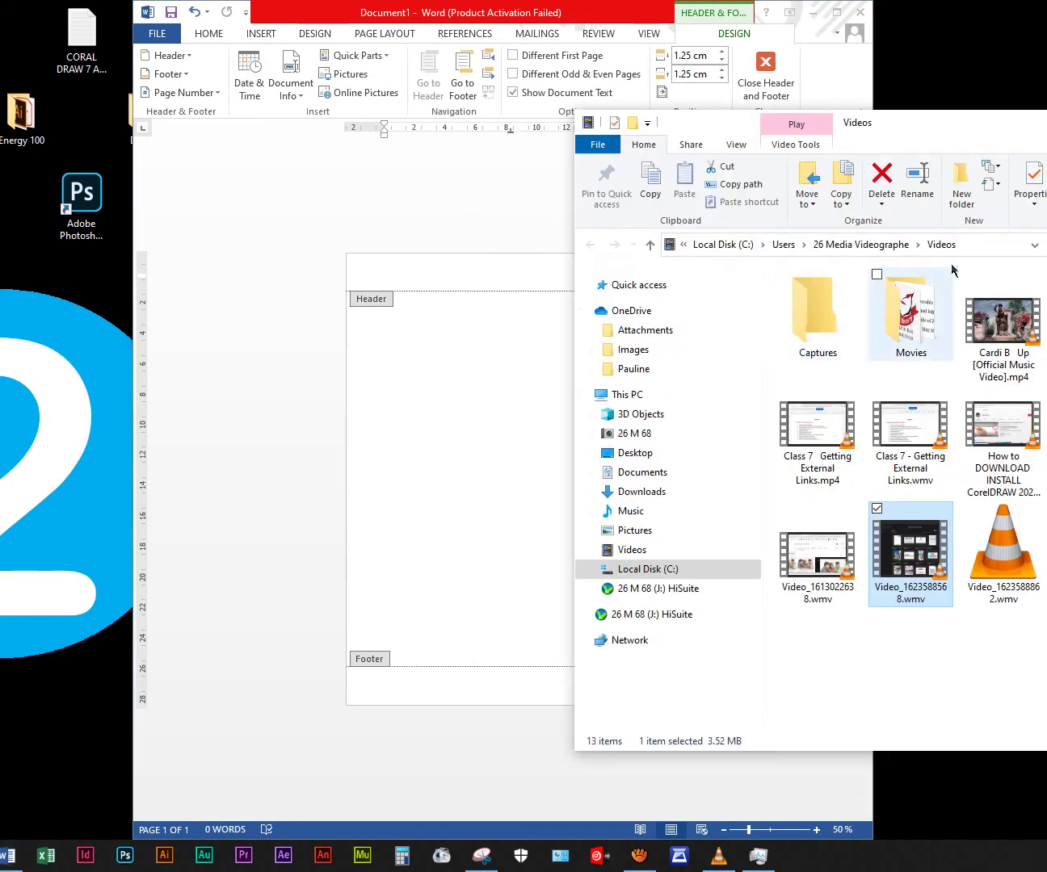
# Drag drn Letterhead final.jpg from Quick access recent files into the Word header
pyautogui.moveTo(1030, 136); pyautogui.dragTo(283, 139)
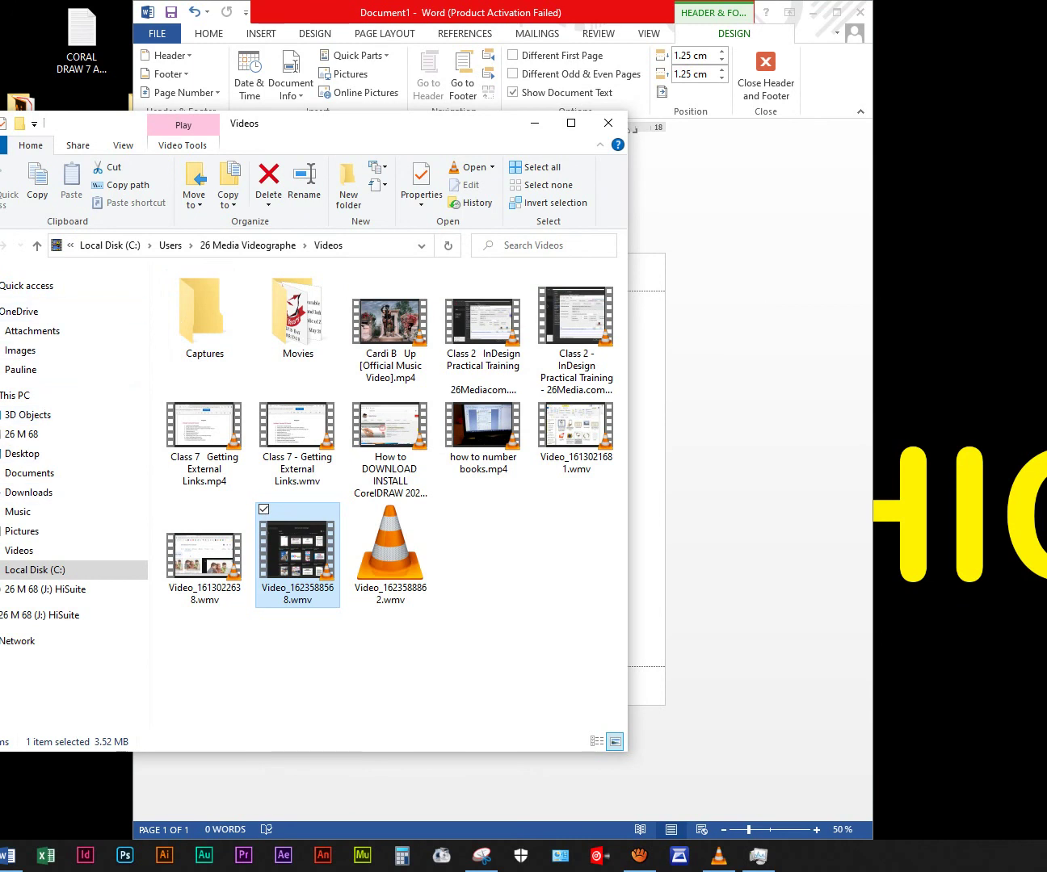
pyautogui.click(13, 286)
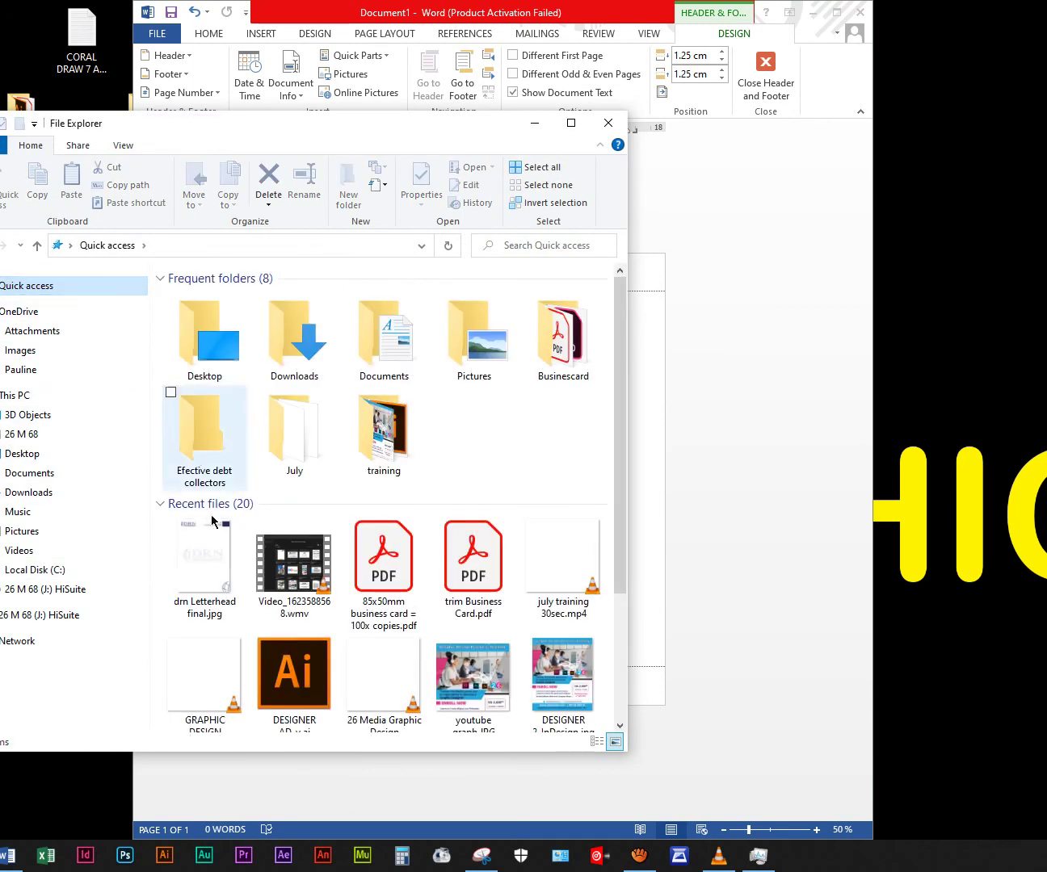
pyautogui.click(207, 556)
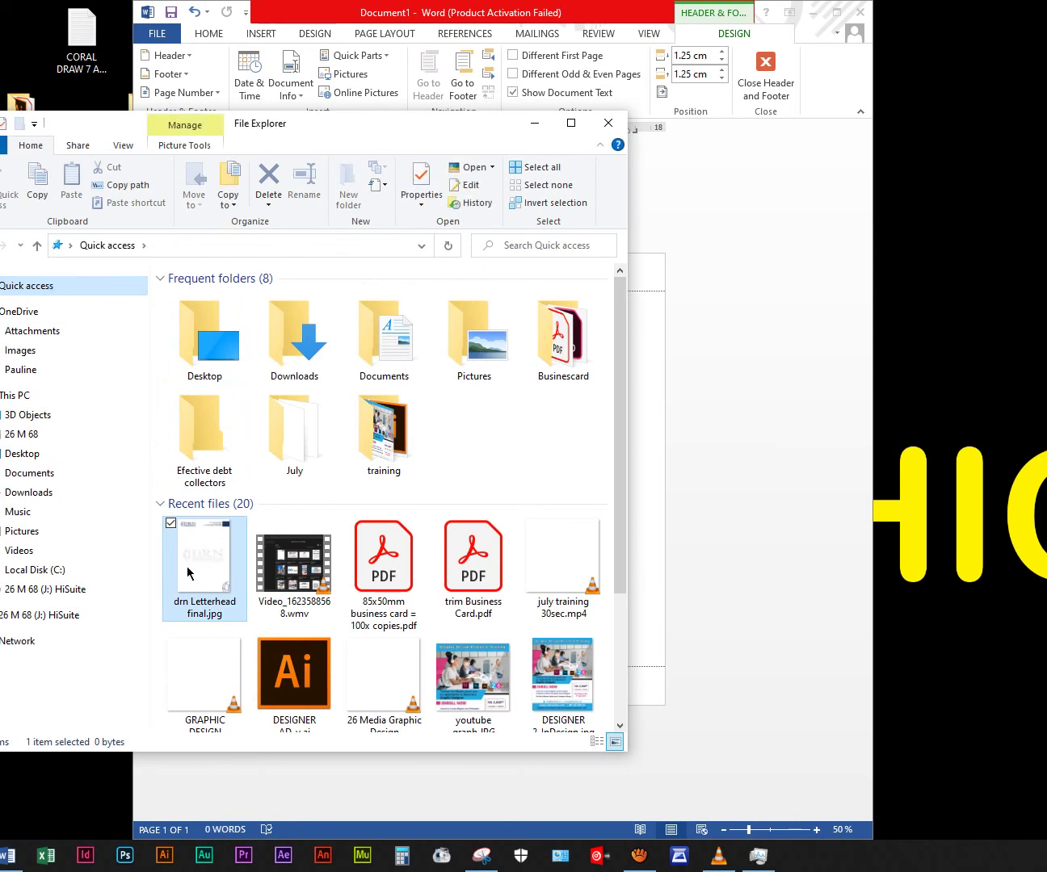
pyautogui.moveTo(195, 564); pyautogui.dragTo(642, 419)
pyautogui.click(105, 123)
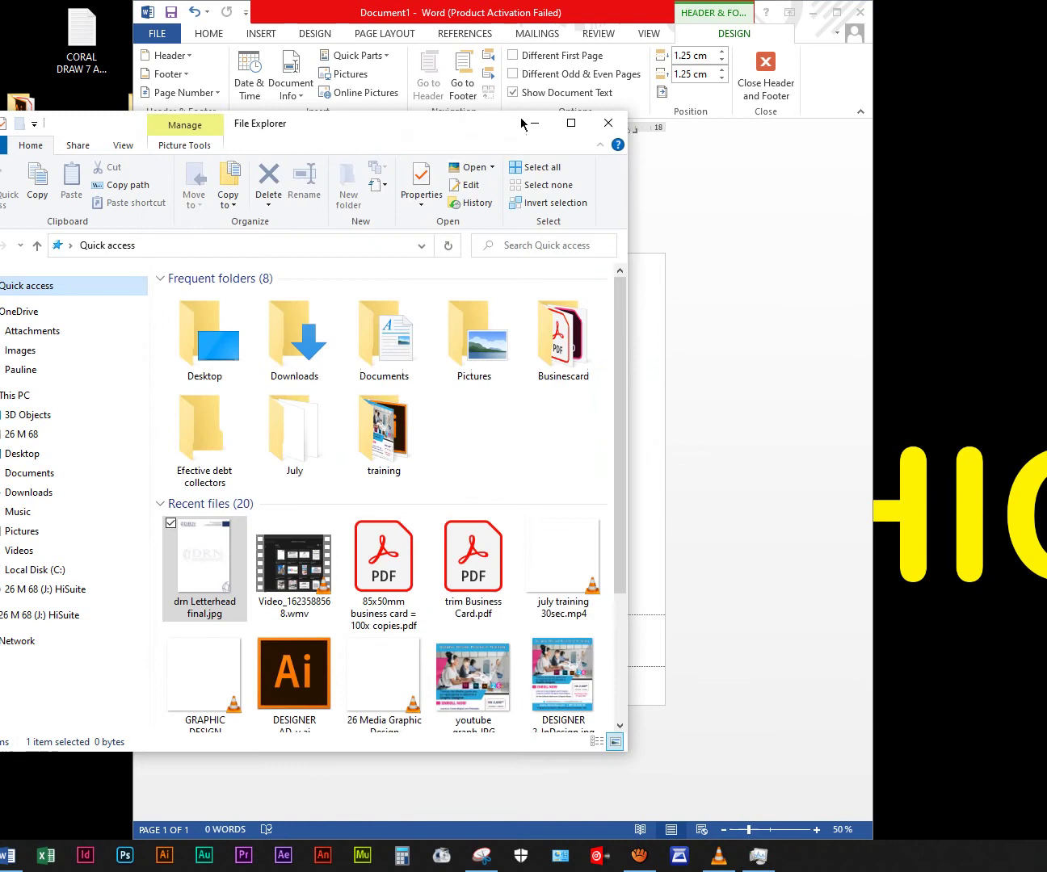
# Set the header picture to Behind Text and stretch it to 29.63 × 20.99 cm over the page
pyautogui.click(535, 121)
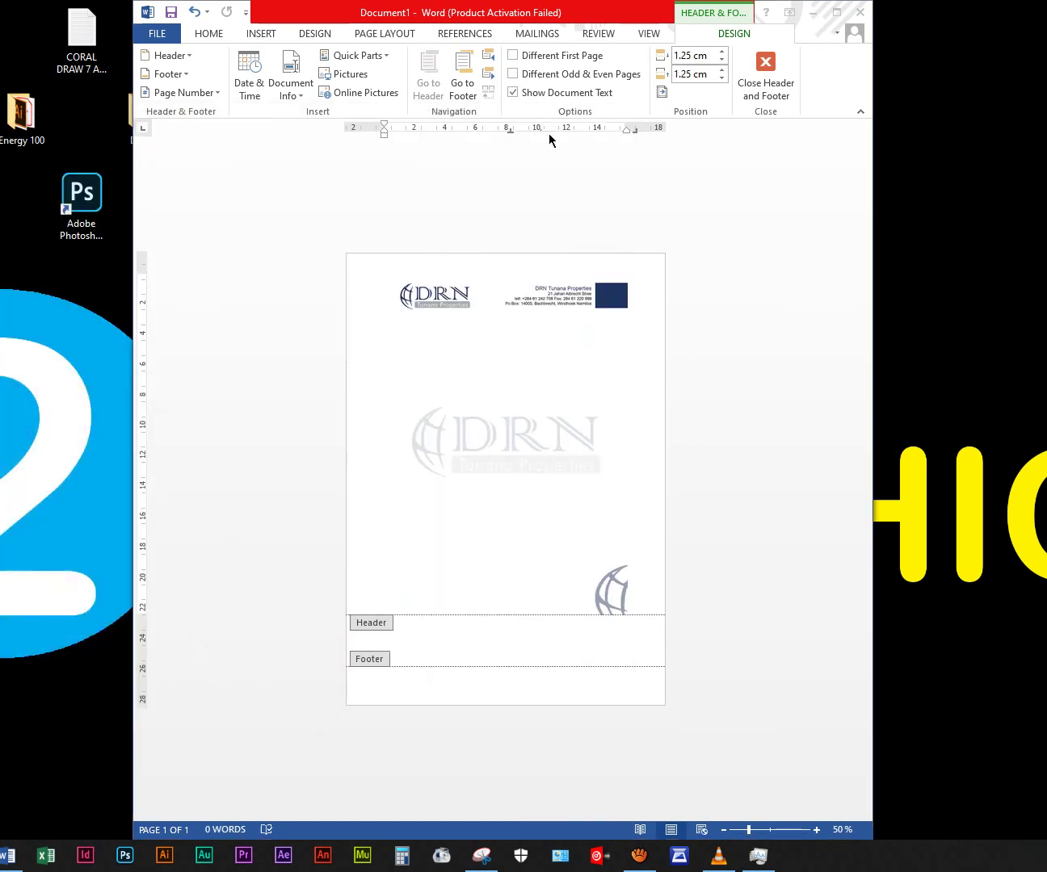
pyautogui.click(449, 334)
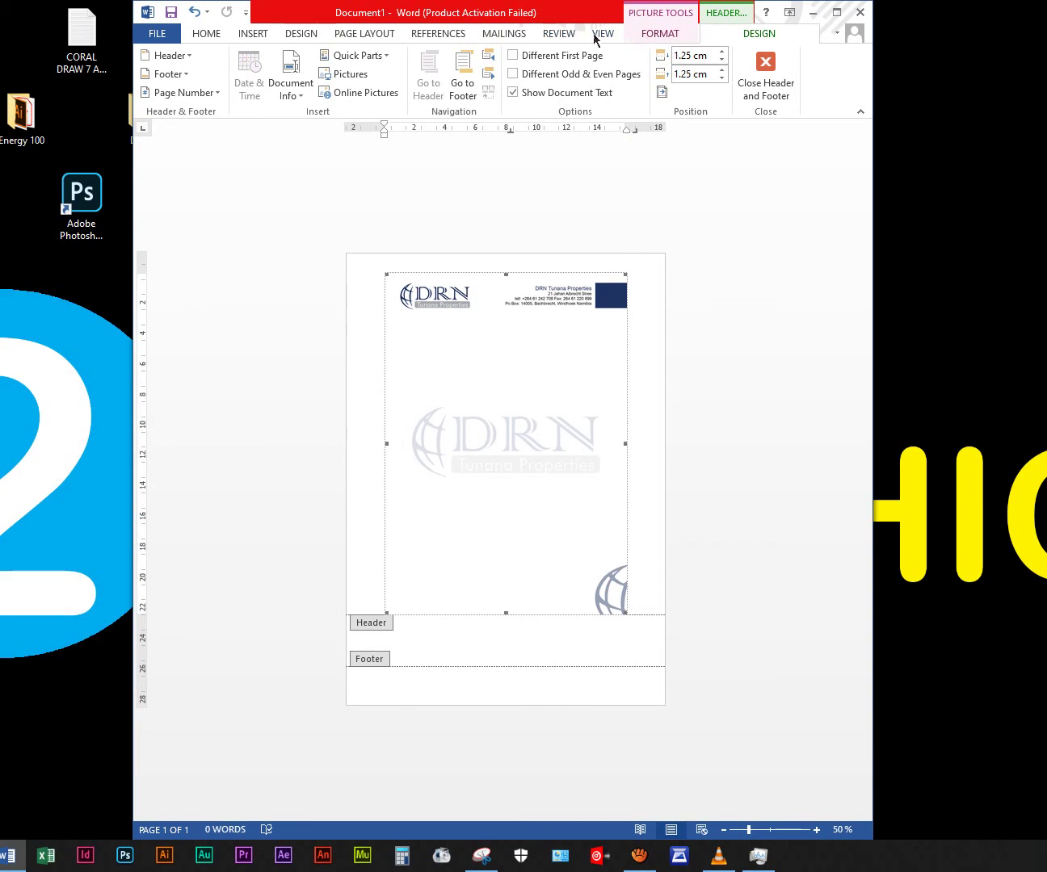
pyautogui.click(659, 33)
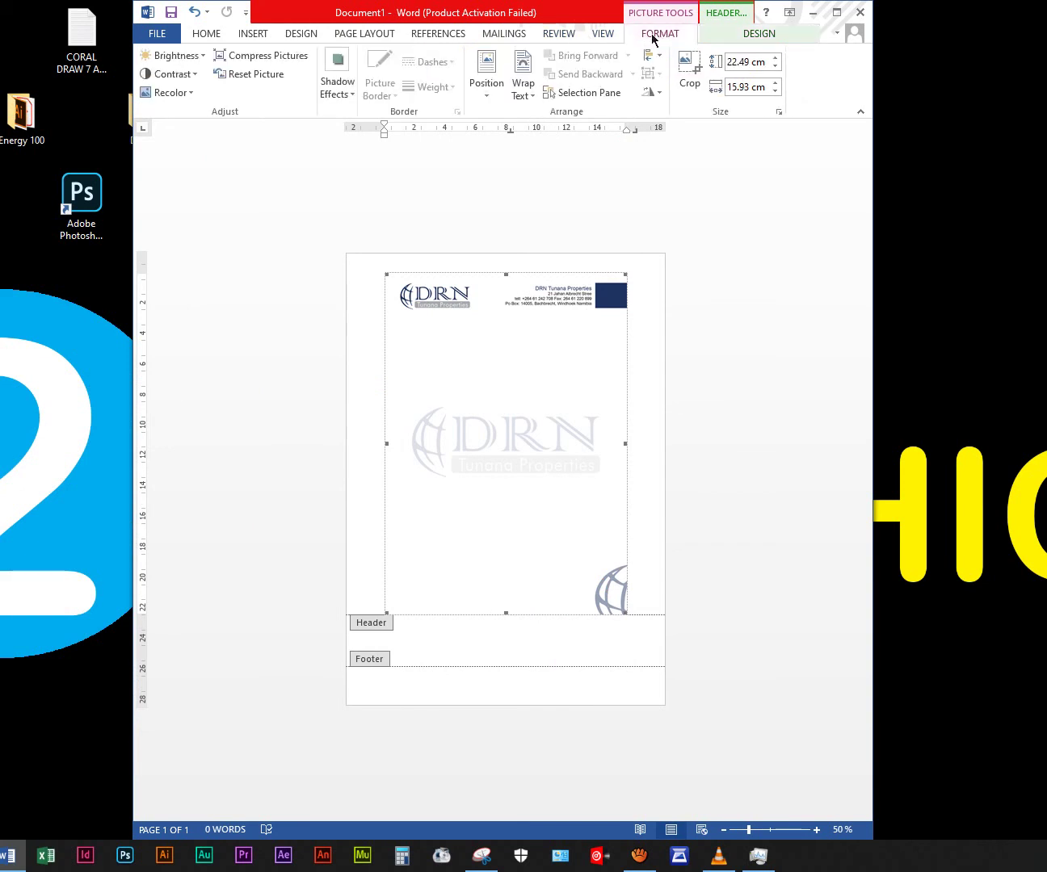
pyautogui.click(521, 95)
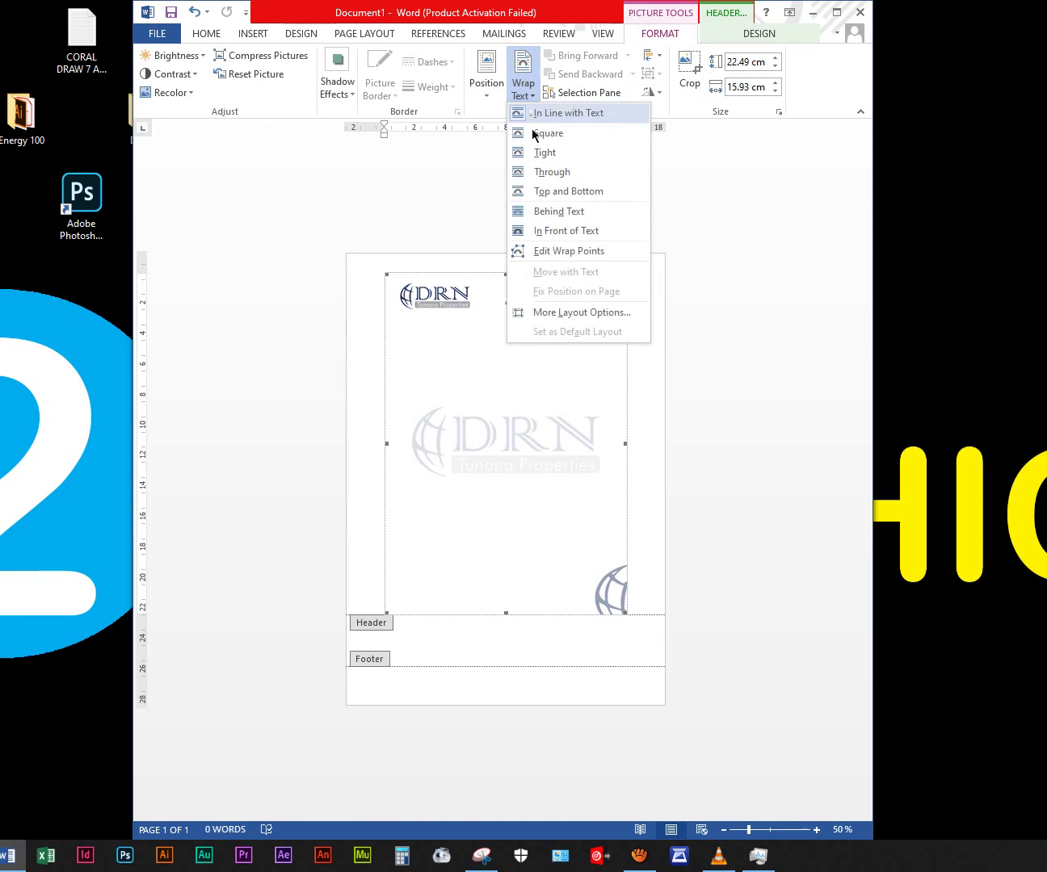
pyautogui.click(561, 212)
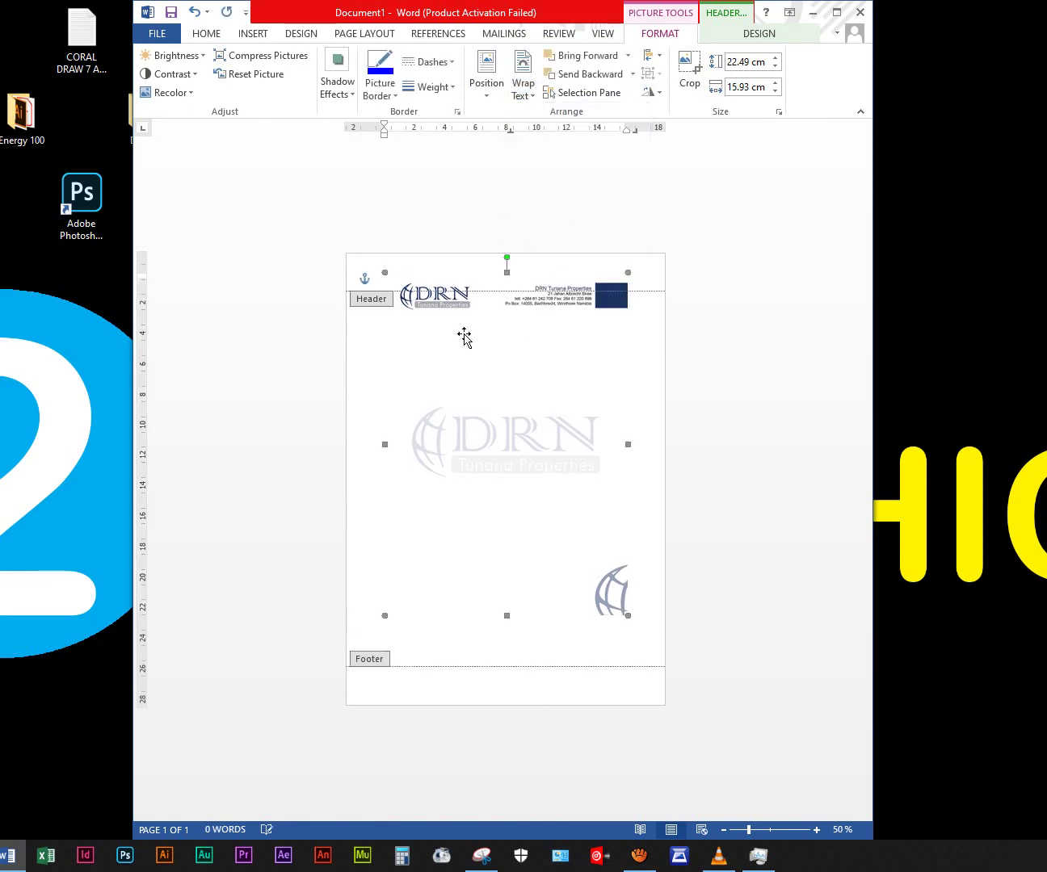
pyautogui.moveTo(442, 304); pyautogui.dragTo(405, 285)
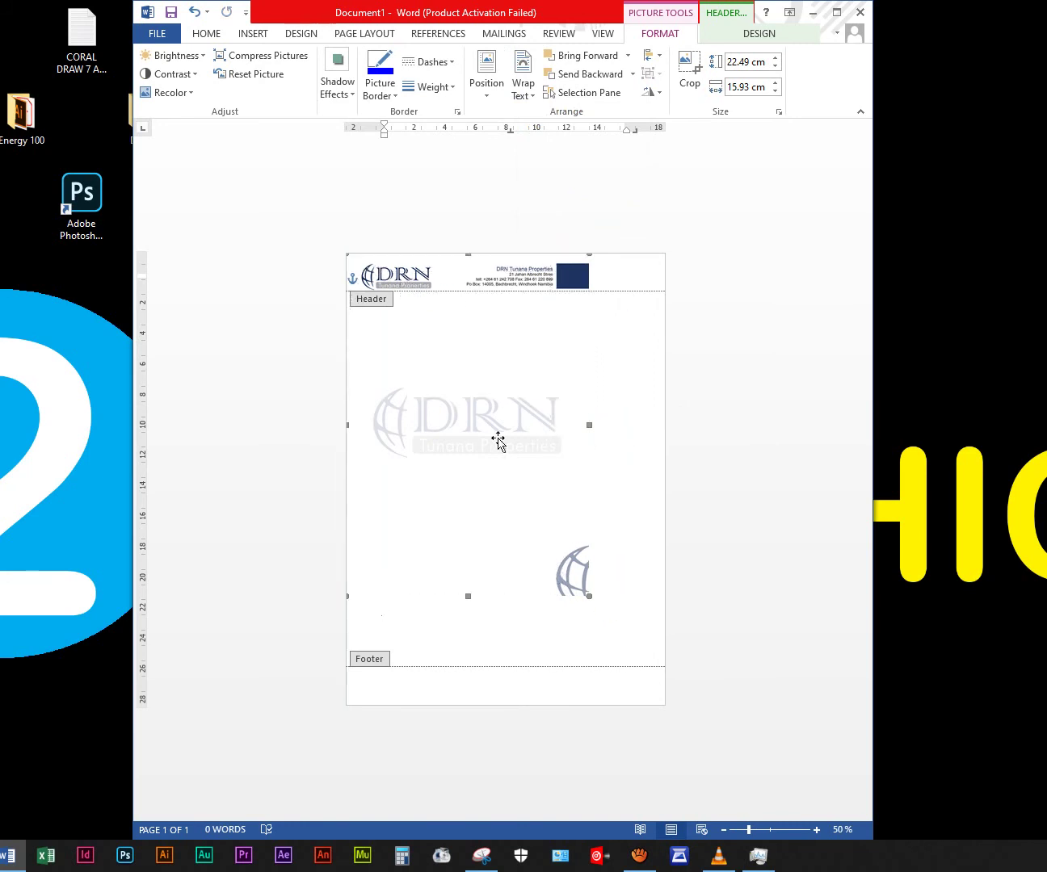
pyautogui.moveTo(589, 596); pyautogui.dragTo(661, 709)
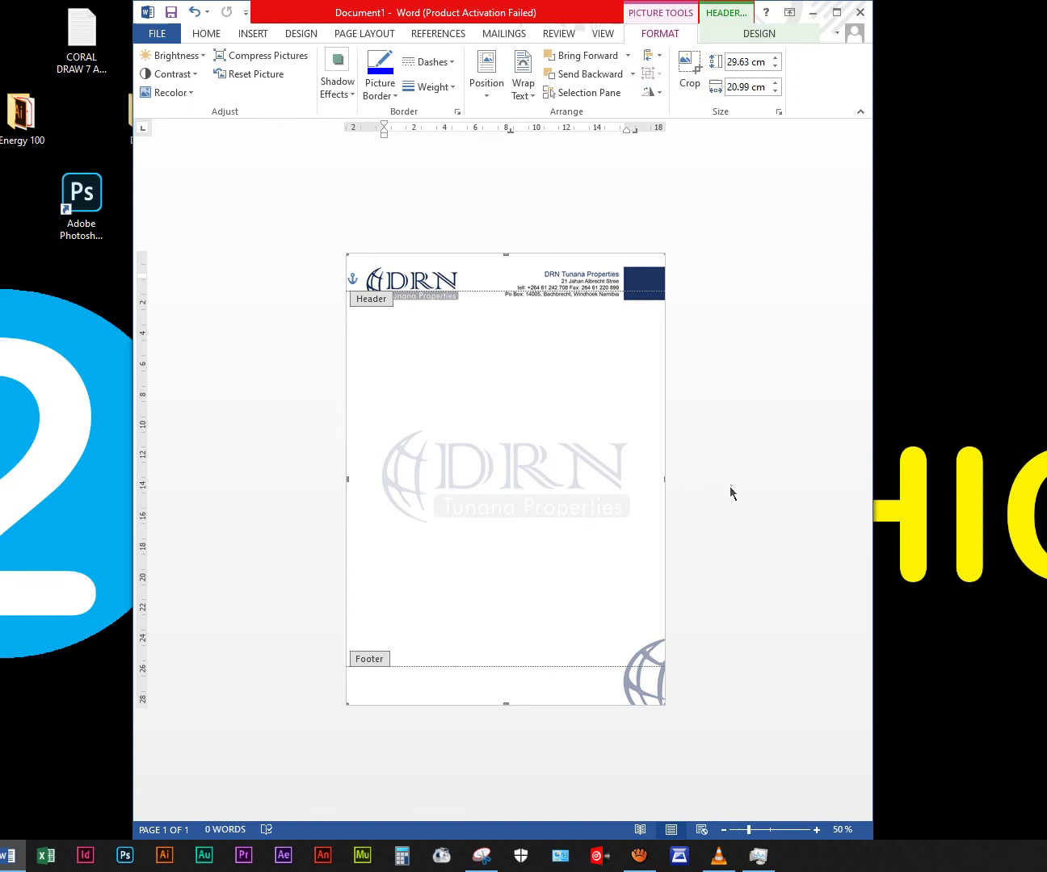
# Close the header, raise the top margin to just under the DRN header, and lower the bottom margin
pyautogui.doubleClick(313, 470)
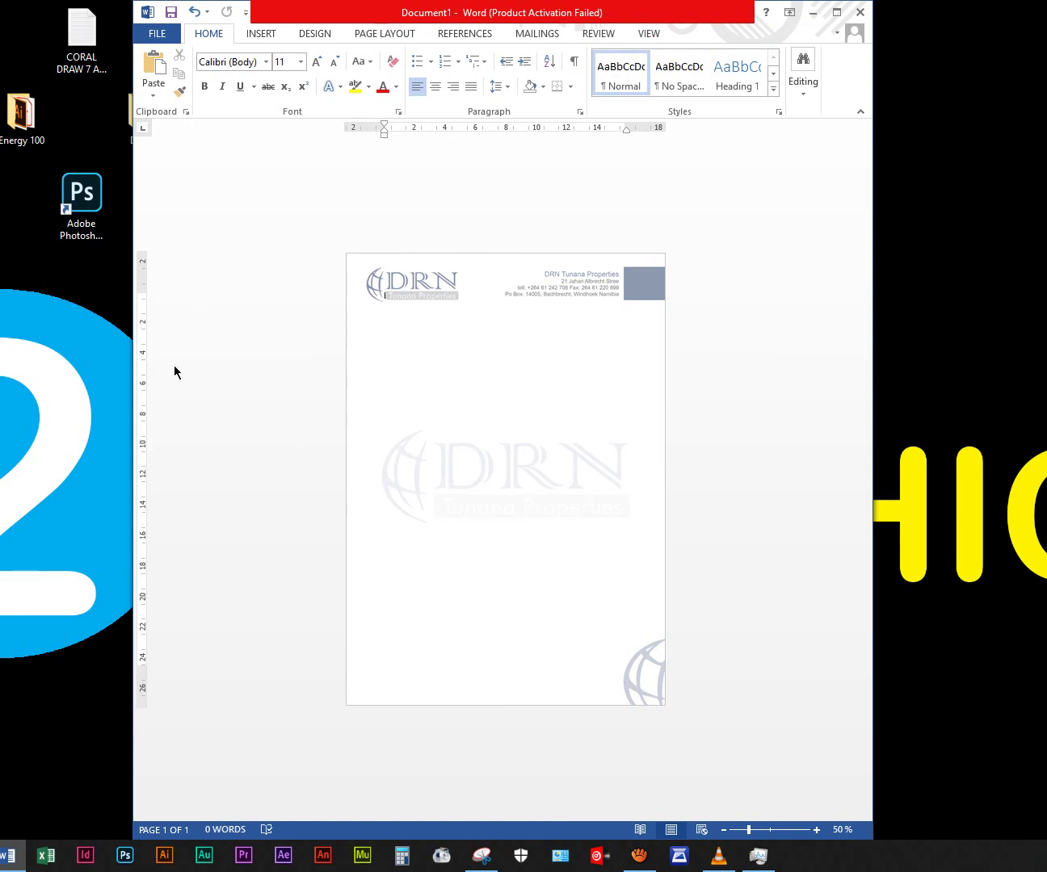
pyautogui.keyDown('ctrl'); pyautogui.scroll(2, 334, 331); pyautogui.keyUp('ctrl')
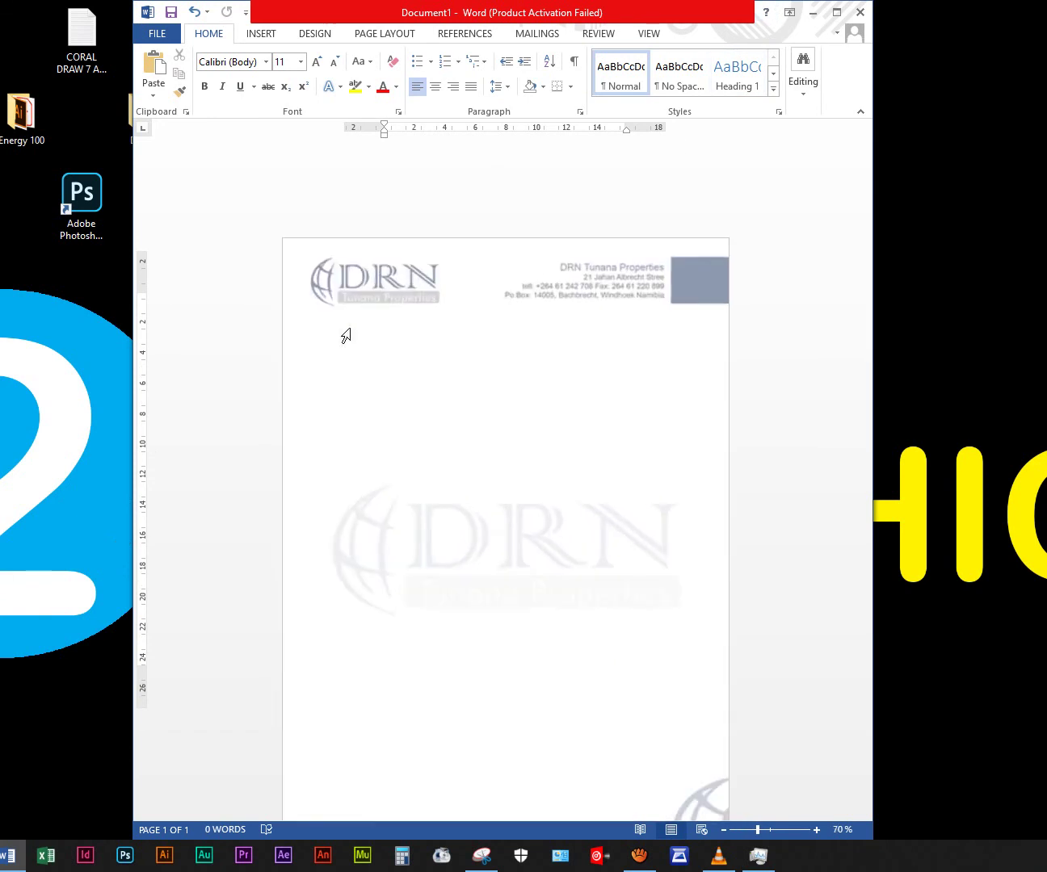
pyautogui.keyDown('ctrl'); pyautogui.scroll(2, 485, 322); pyautogui.keyUp('ctrl')
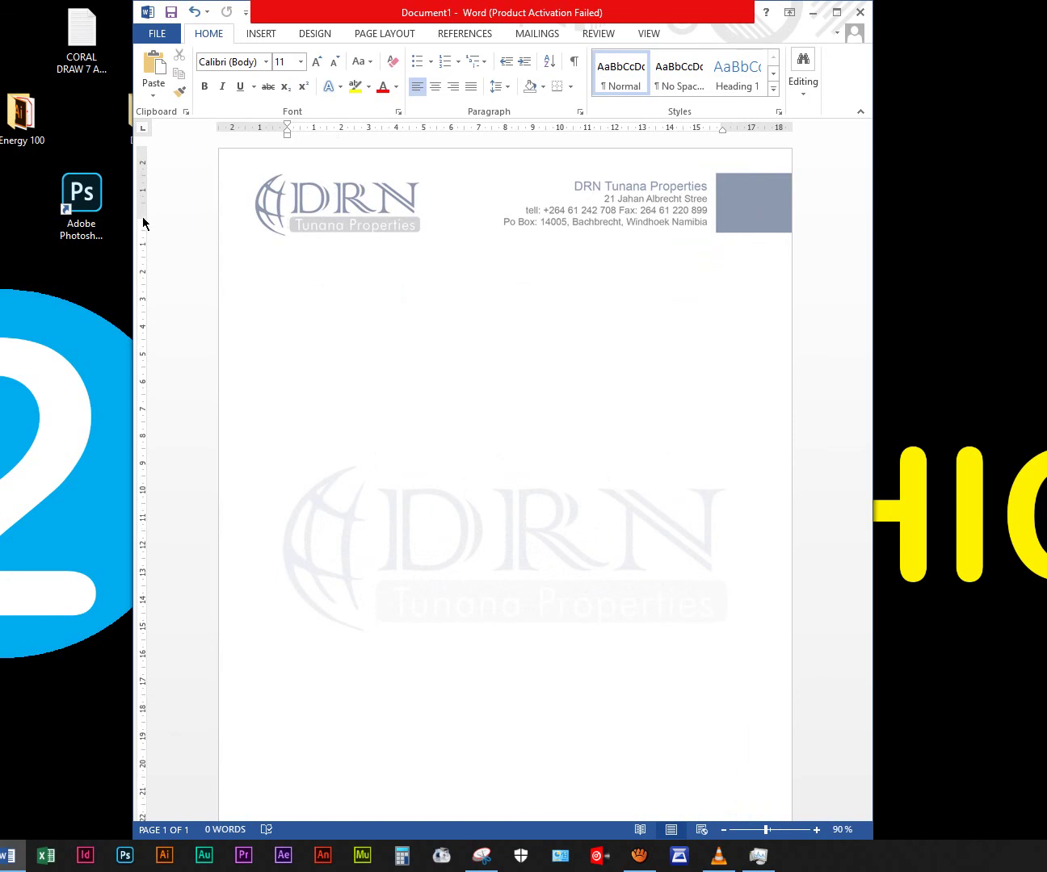
pyautogui.moveTo(144, 224); pyautogui.dragTo(143, 243)
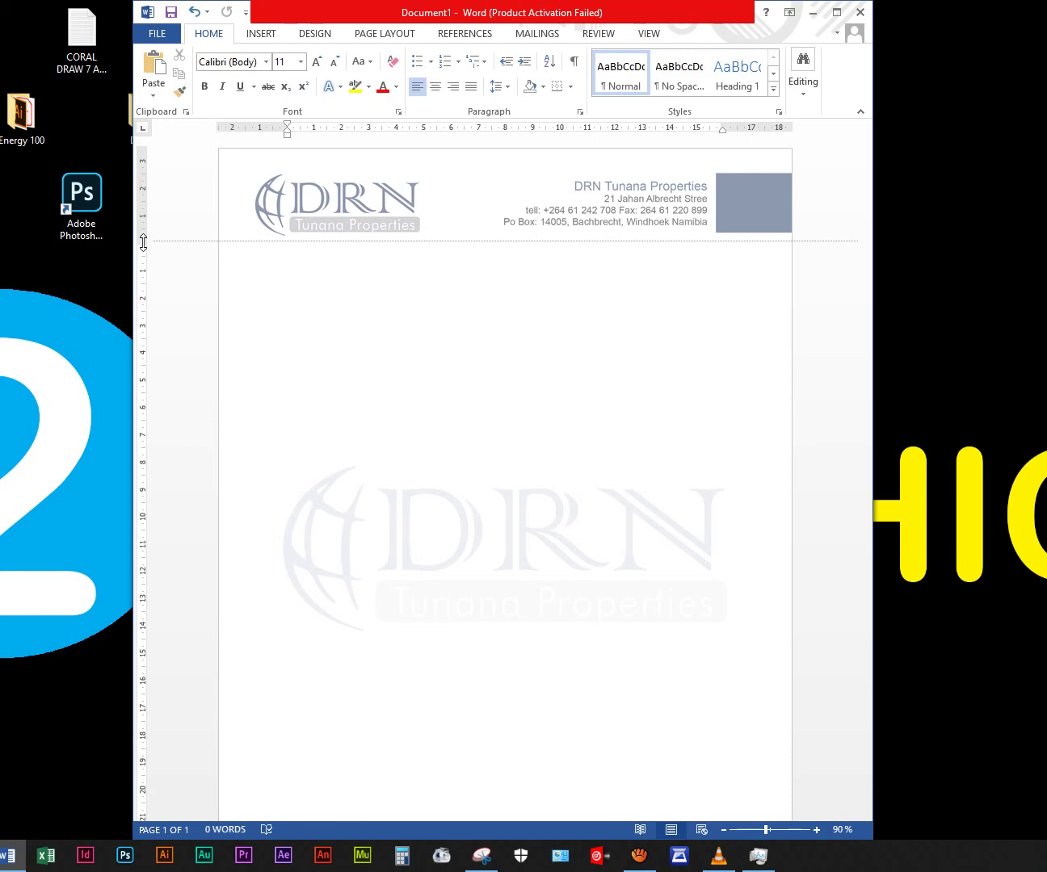
pyautogui.moveTo(143, 243); pyautogui.dragTo(144, 242)
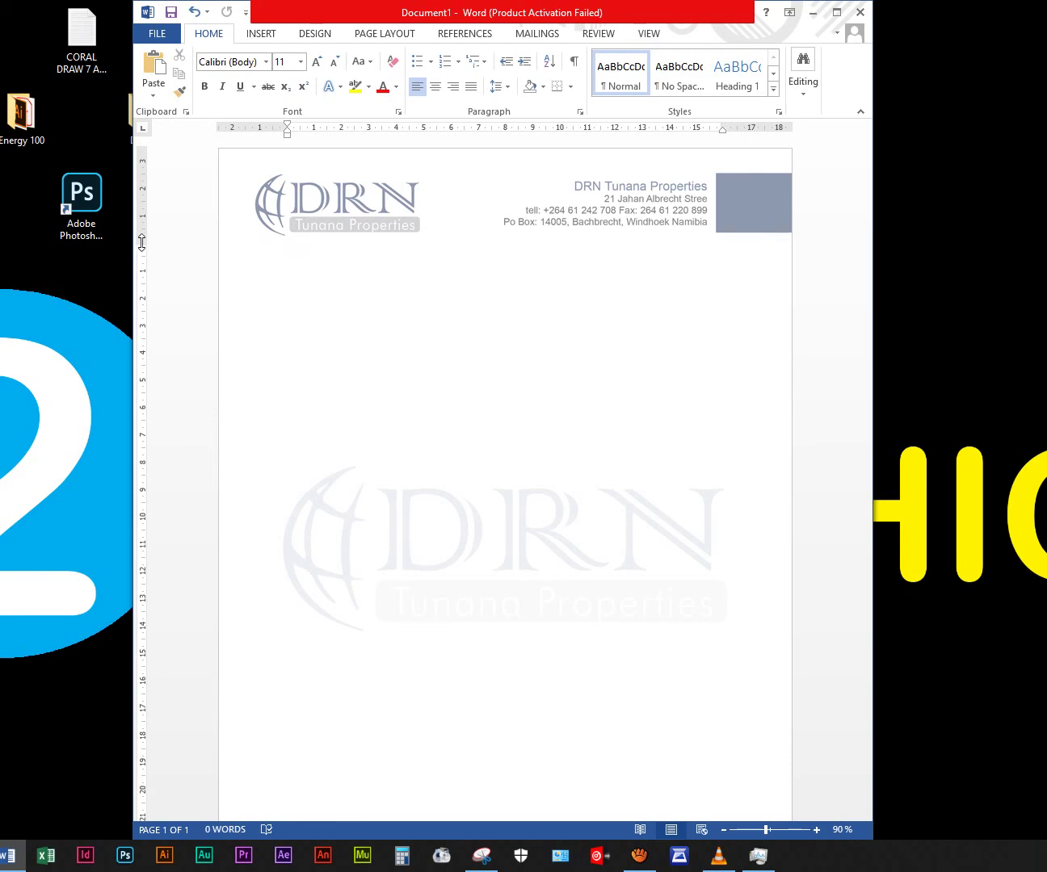
pyautogui.scroll(-4, 259, 273)
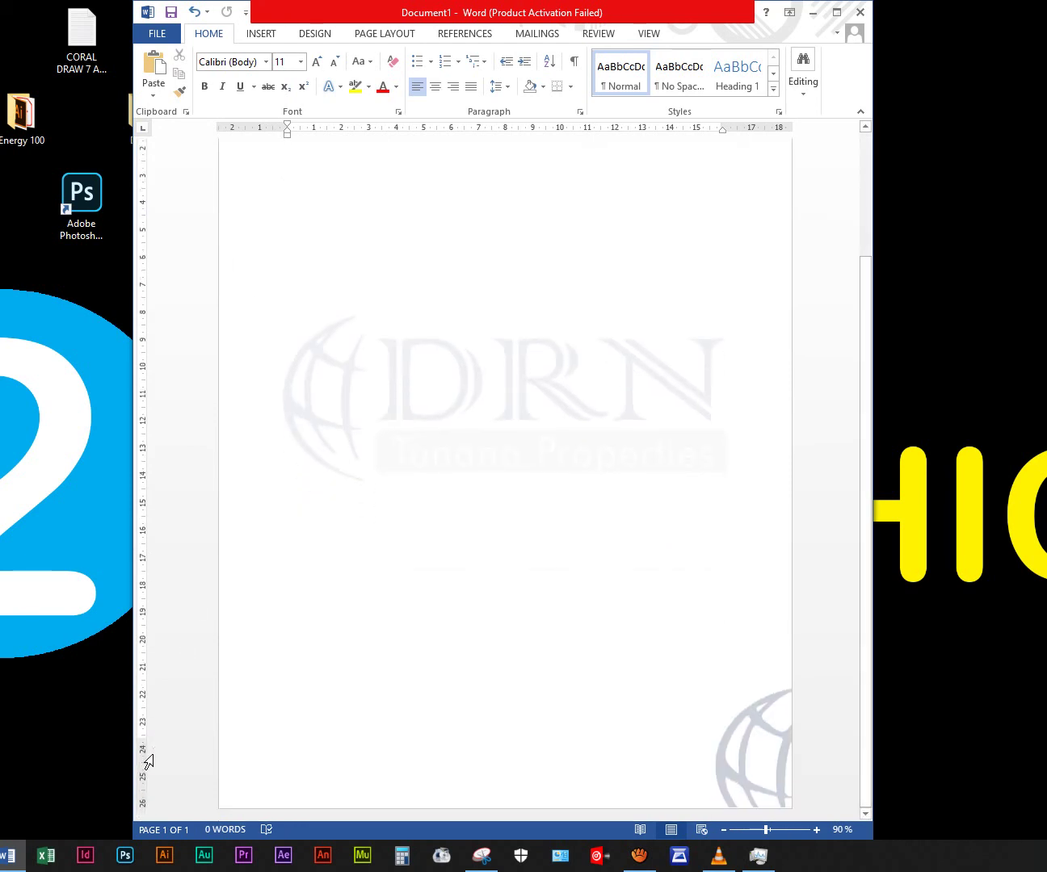
pyautogui.moveTo(143, 737); pyautogui.dragTo(144, 775)
pyautogui.scroll(3, 487, 496)
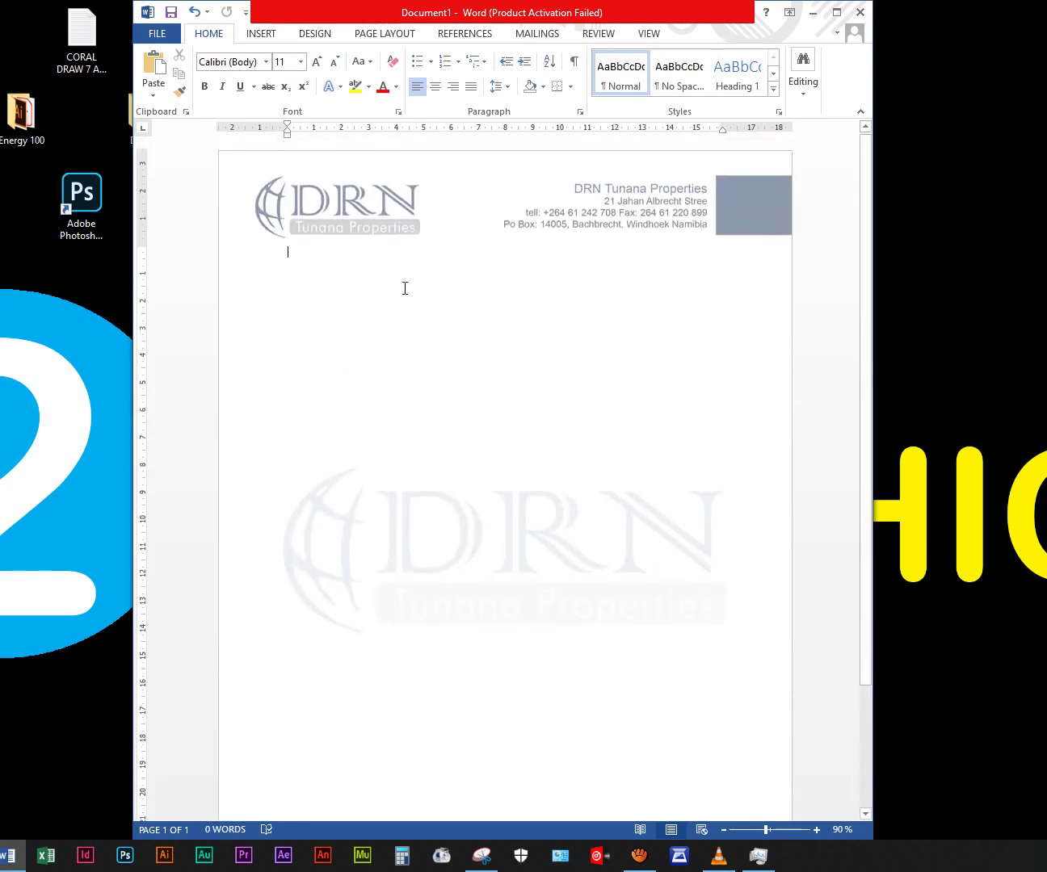
# Type the From, To and Dear lines and start the 'Text here' placeholder text
pyautogui.press('Return')
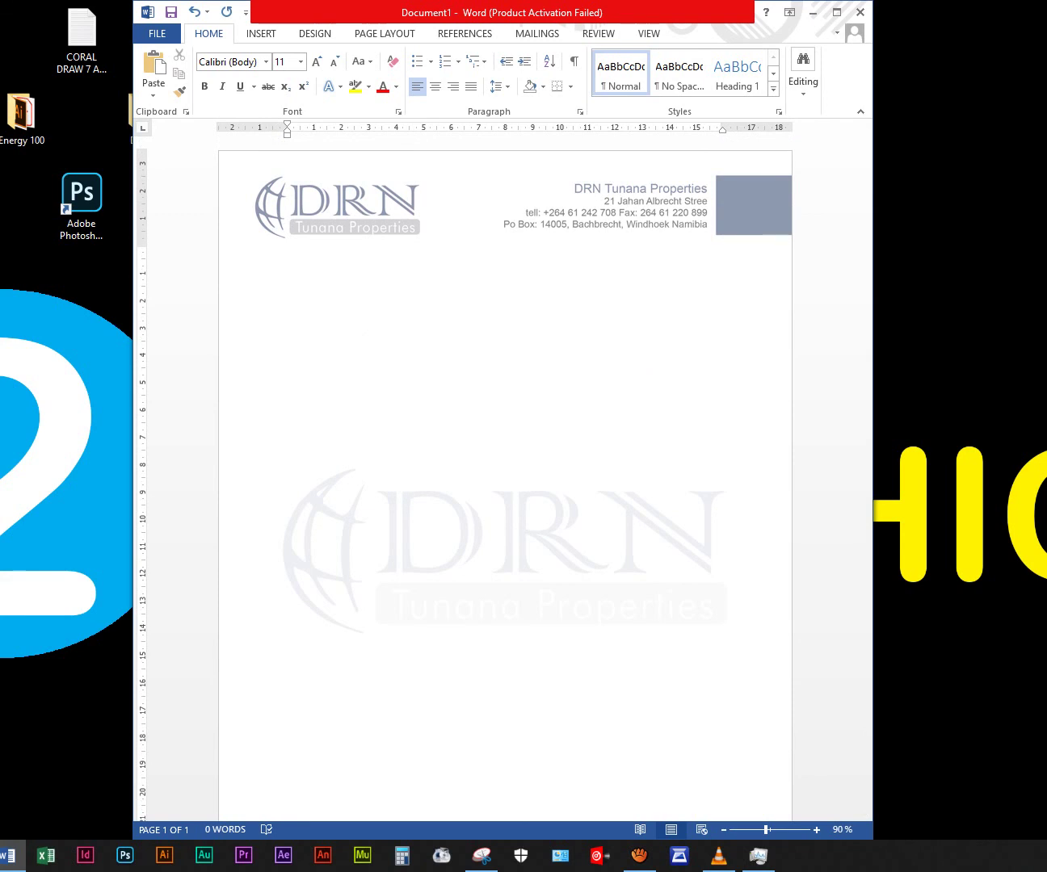
pyautogui.write('Fr')
pyautogui.write('o')
pyautogui.write('r')
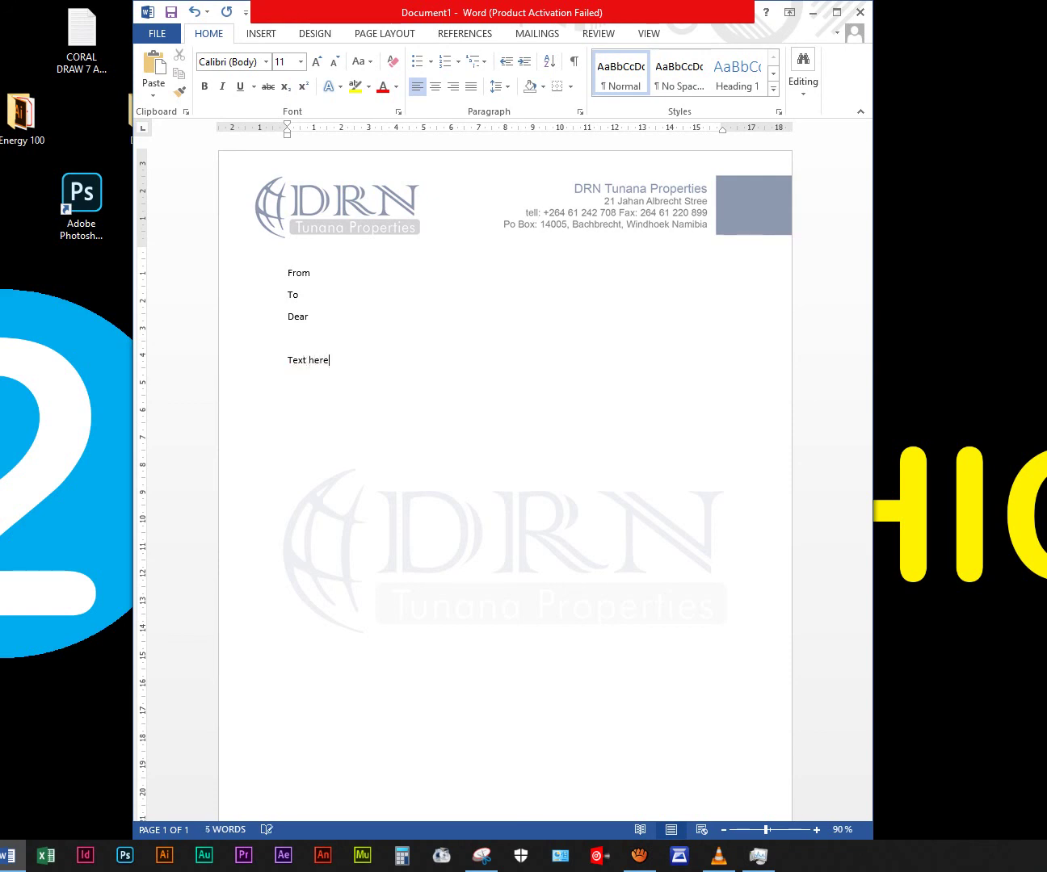
pyautogui.hotkey('shift', 'Left')
pyautogui.hotkey('shift', 'Left')
pyautogui.hotkey('shift', 'Left')
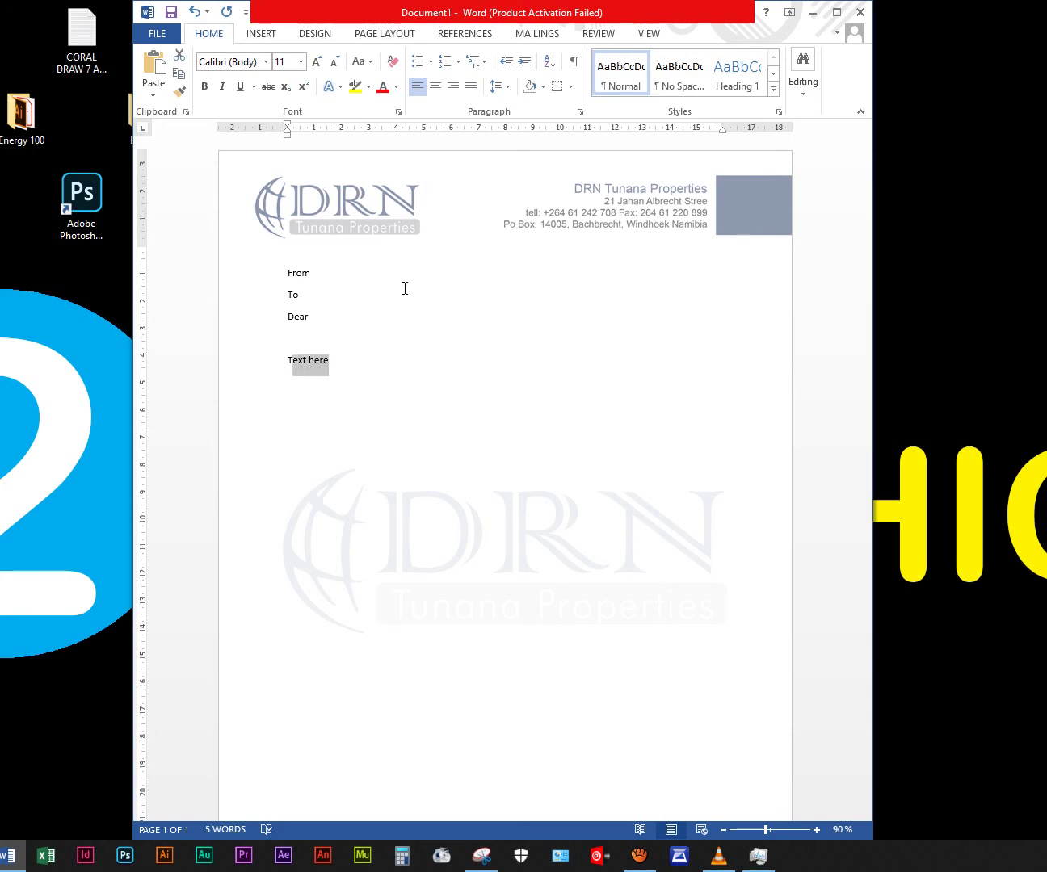
pyautogui.hotkey('shift', 'Left')
pyautogui.hotkey('ctrl', 'c')
pyautogui.hotkey('ctrl', 'v')
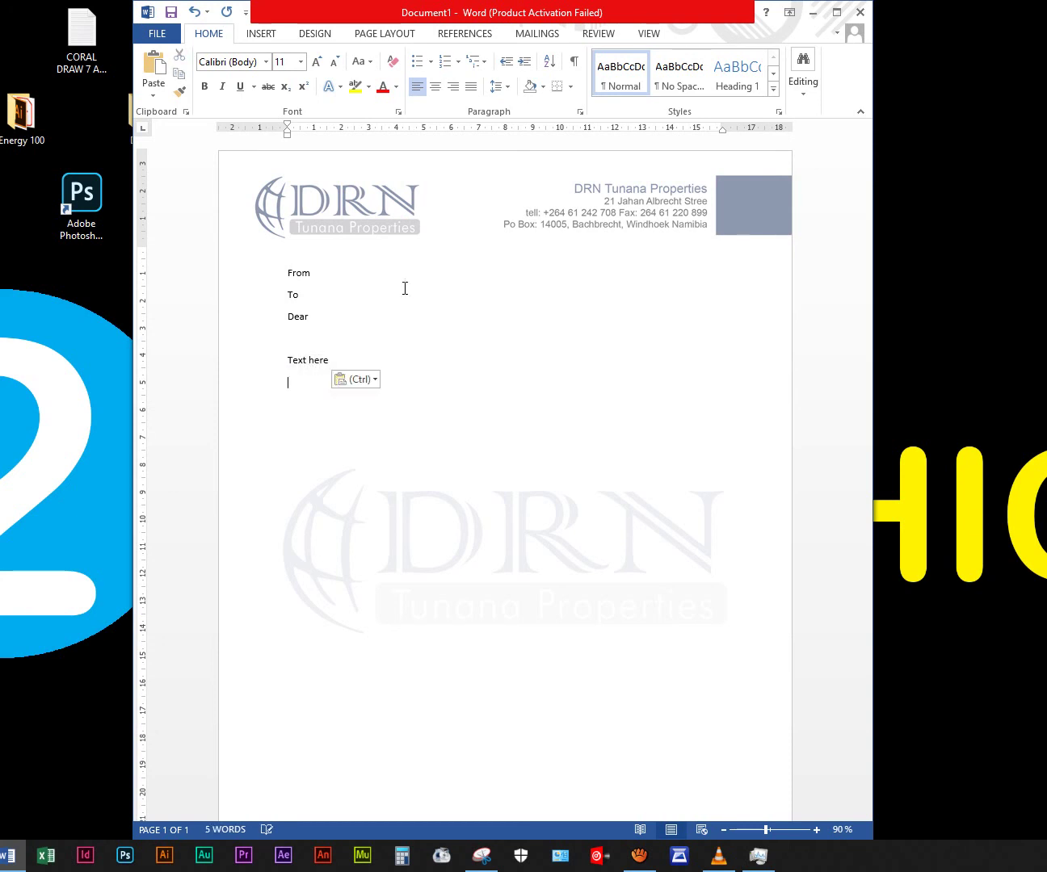
pyautogui.hotkey('ctrl', 'v')
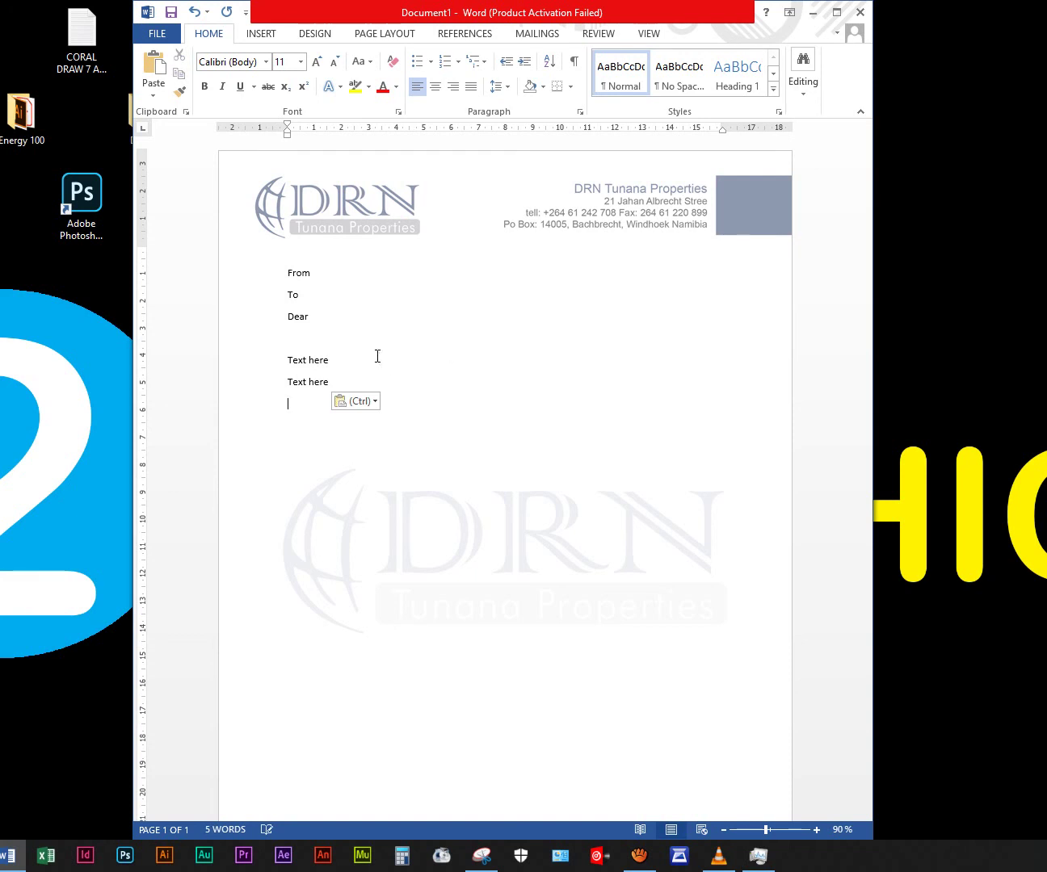
pyautogui.press('BackSpace')
pyautogui.press('BackSpace')
pyautogui.press('BackSpace')
pyautogui.press('BackSpace')
pyautogui.press('BackSpace')
pyautogui.click(351, 357)
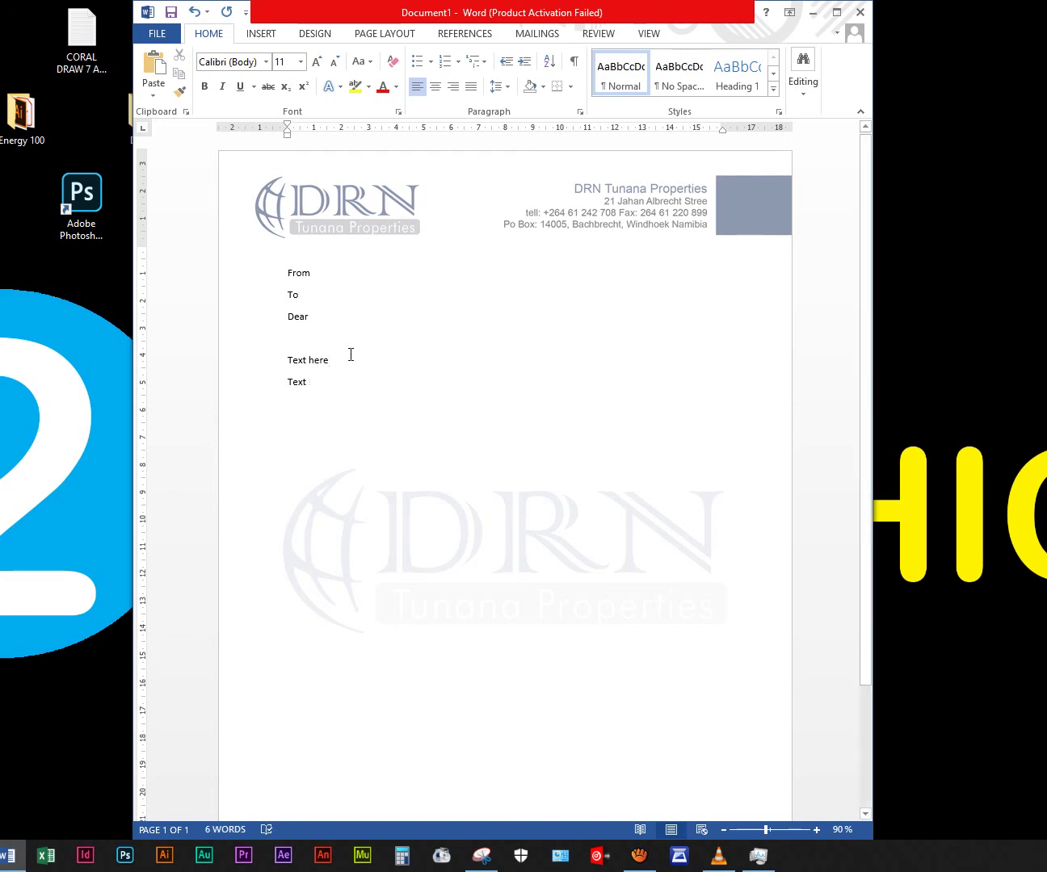
pyautogui.hotkey('ctrl', 'v')
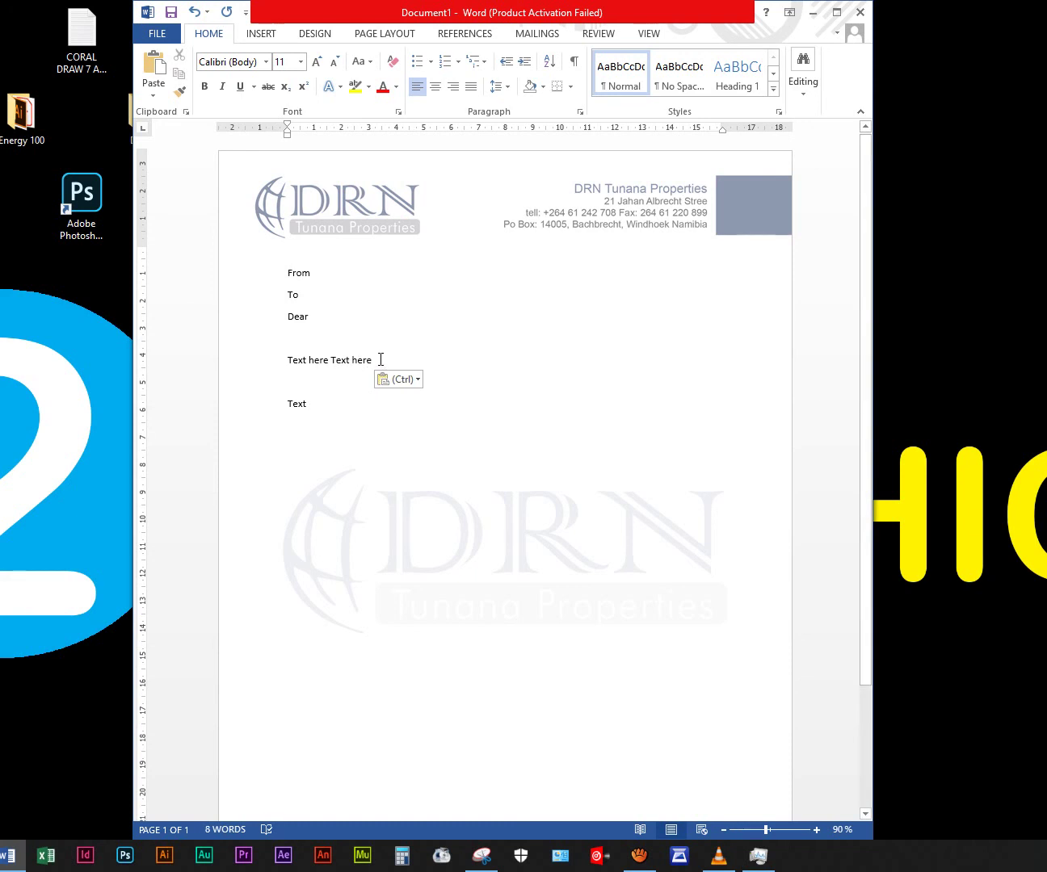
# Grow the 'Text here' placeholder into three pasted paragraphs
pyautogui.tripleClick(307, 368)
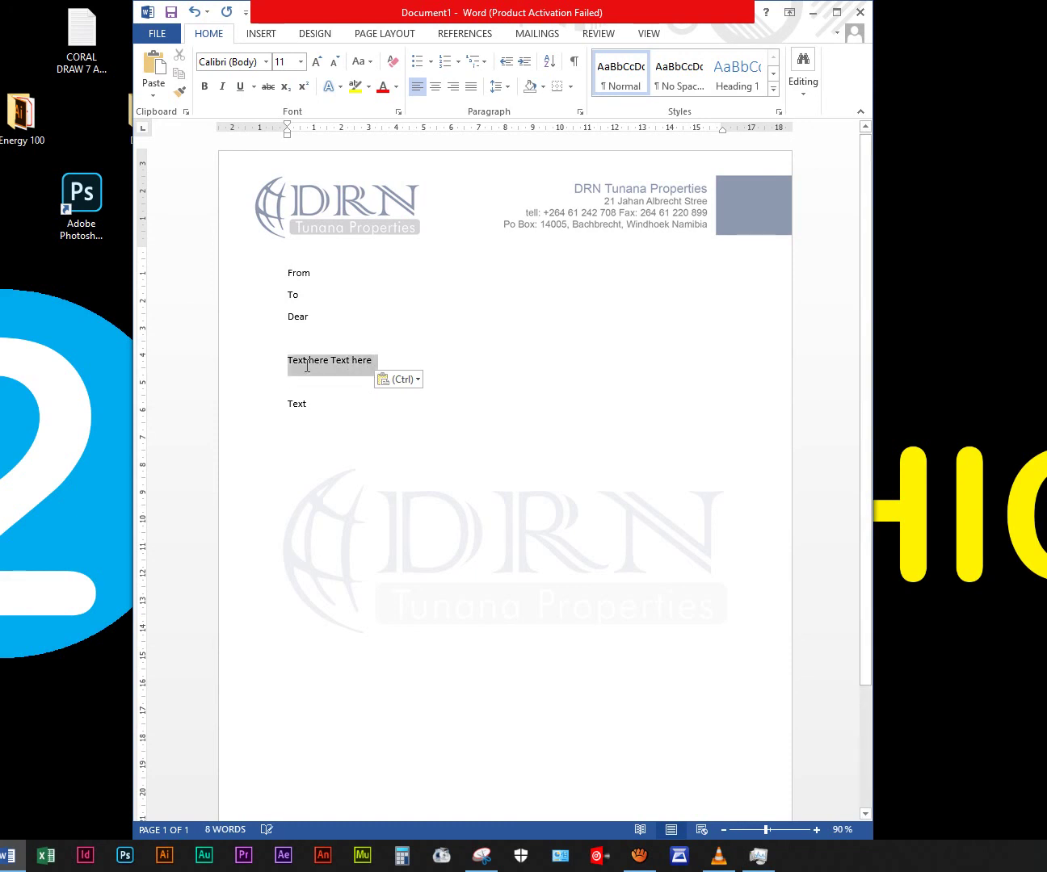
pyautogui.press('Right')
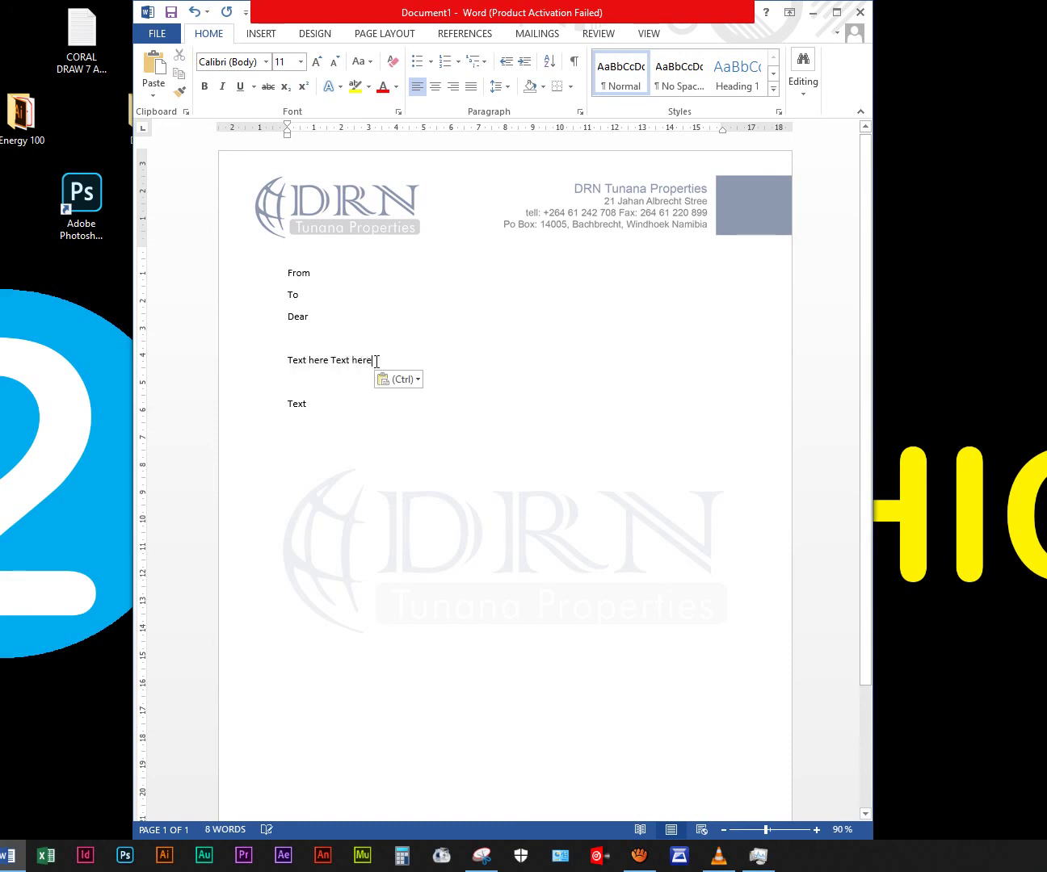
pyautogui.moveTo(366, 357); pyautogui.dragTo(314, 359)
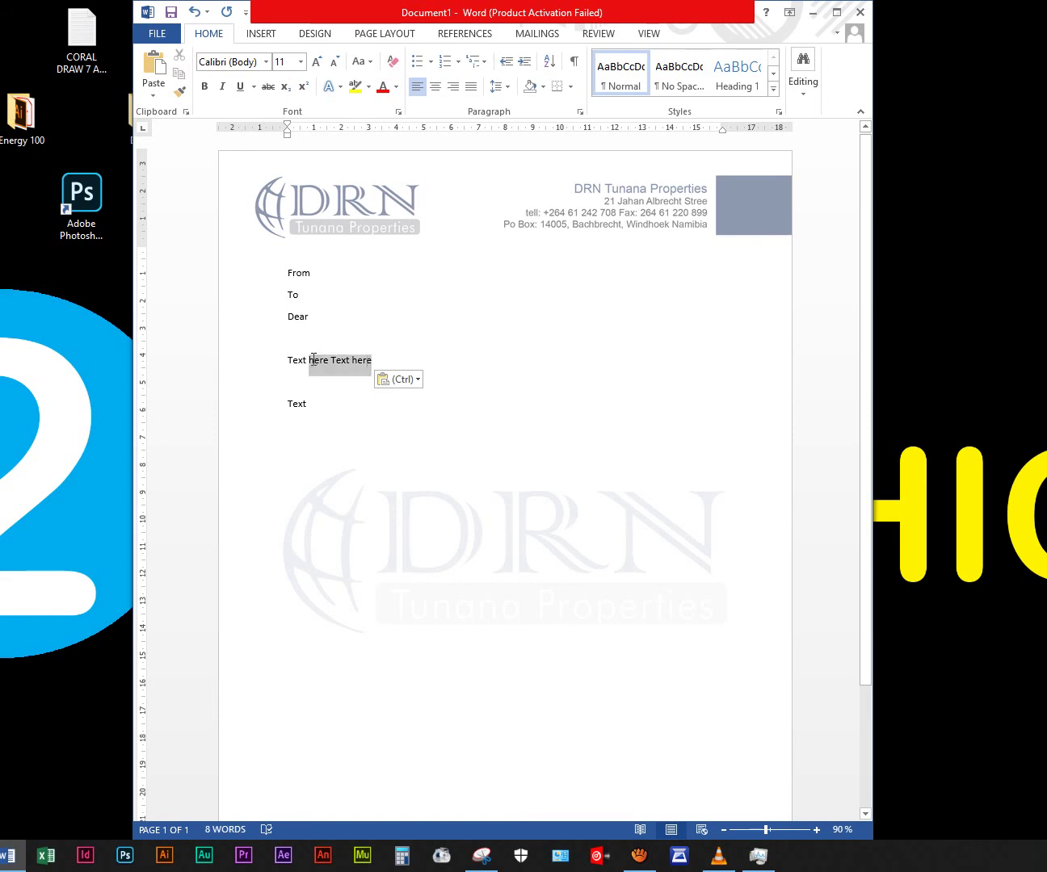
pyautogui.hotkey('ctrl', 'c')
pyautogui.press('Right')
pyautogui.hotkey('ctrl', 'v')
pyautogui.hotkey('ctrl', 'v')
pyautogui.hotkey('ctrl', 'v')
pyautogui.hotkey('ctrl', 'v')
pyautogui.hotkey('ctrl', 'v')
pyautogui.hotkey('ctrl', 'v')
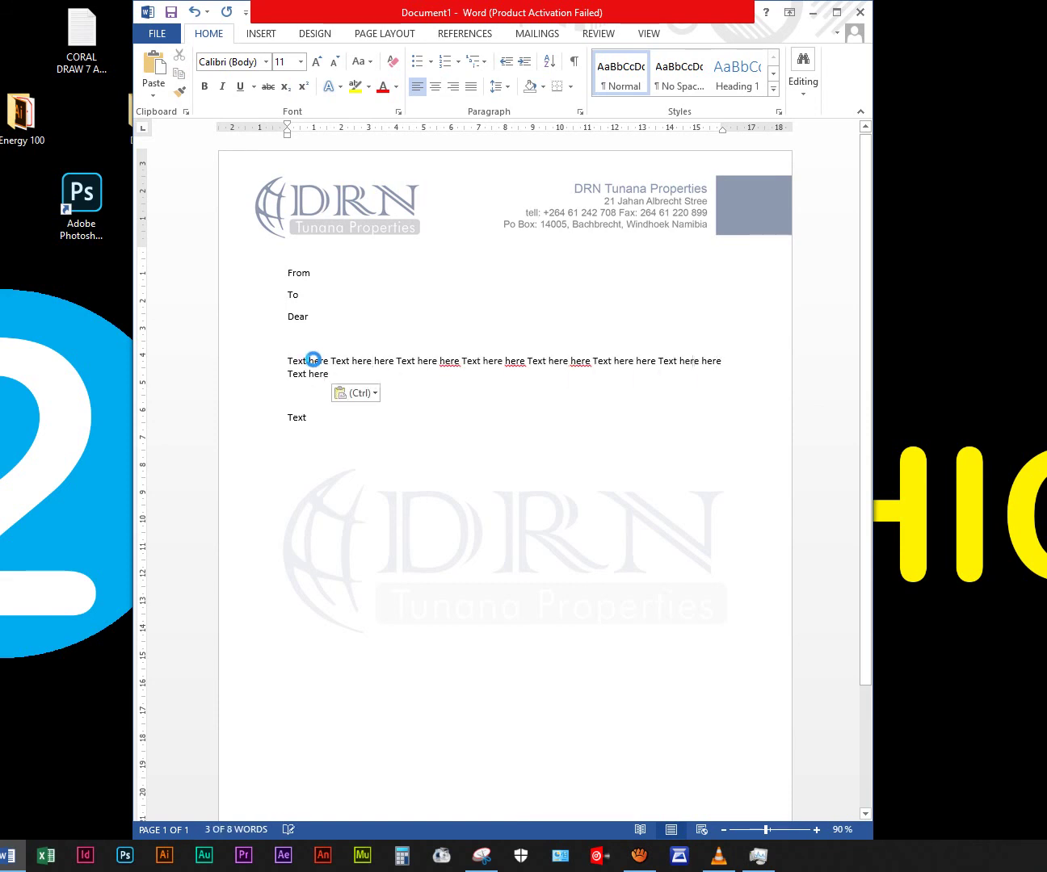
pyautogui.hotkey('ctrl', 'v')
pyautogui.hotkey('ctrl', 'v')
pyautogui.hotkey('ctrl', 'v')
pyautogui.hotkey('ctrl', 'v')
pyautogui.hotkey('ctrl', 'v')
pyautogui.hotkey('ctrl', 'v')
pyautogui.hotkey('ctrl', 'v')
pyautogui.hotkey('ctrl', 'v')
pyautogui.hotkey('ctrl', 'v')
pyautogui.hotkey('ctrl', 'v')
pyautogui.hotkey('ctrl', 'v')
pyautogui.hotkey('ctrl', 'v')
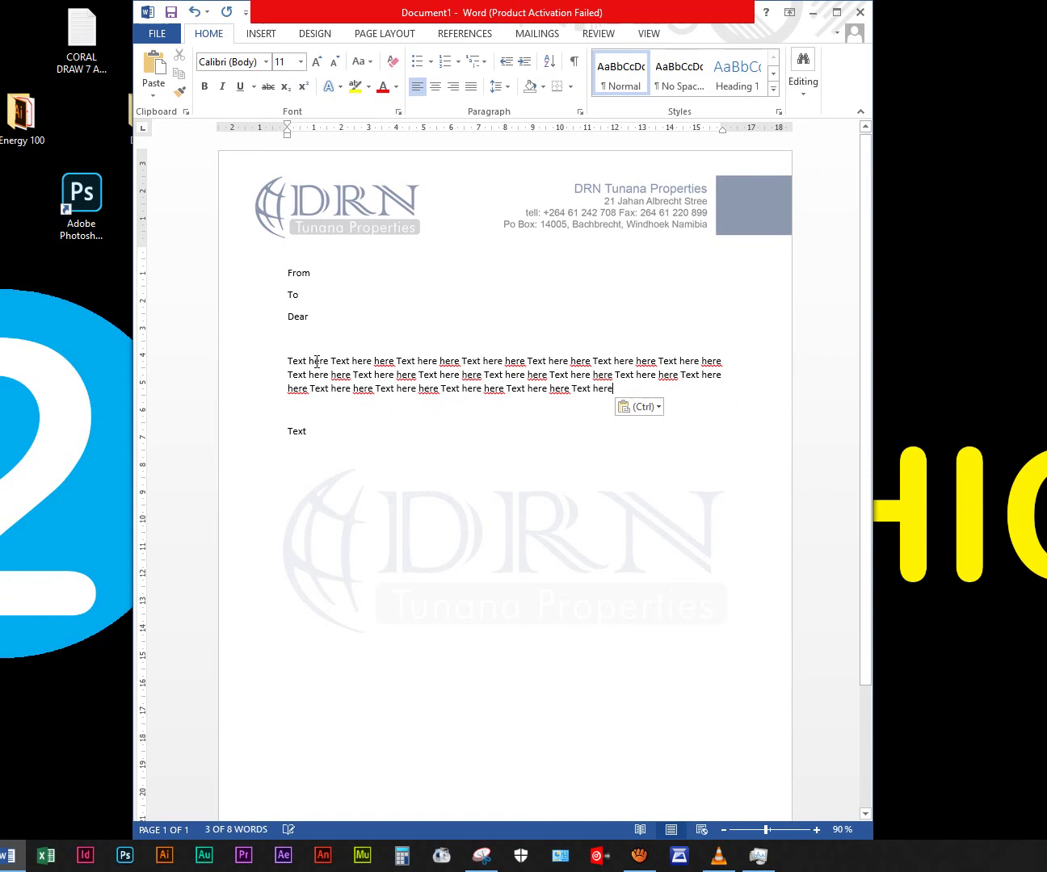
pyautogui.hotkey('ctrl', 'v')
pyautogui.hotkey('ctrl', 'v')
pyautogui.hotkey('ctrl', 'v')
pyautogui.hotkey('ctrl', 'v')
pyautogui.hotkey('ctrl', 'v')
pyautogui.hotkey('ctrl', 'v')
pyautogui.hotkey('ctrl', 'v')
pyautogui.hotkey('ctrl', 'v')
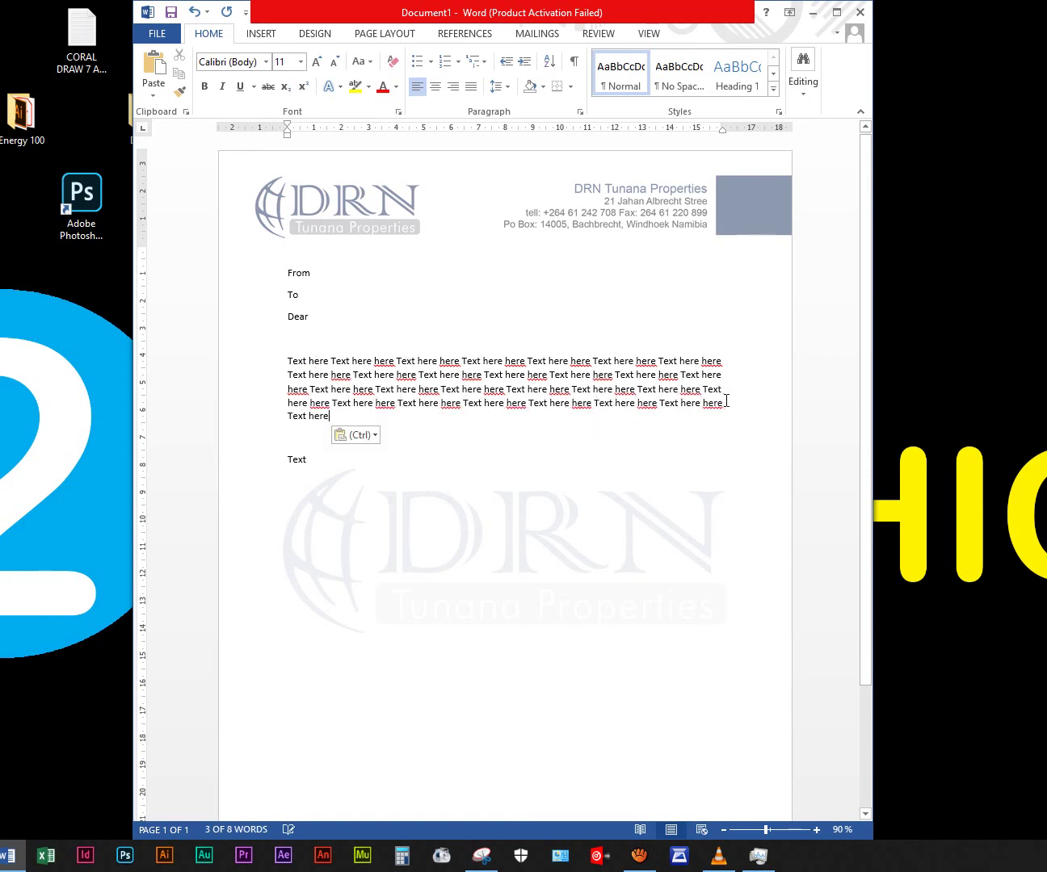
pyautogui.tripleClick(356, 362)
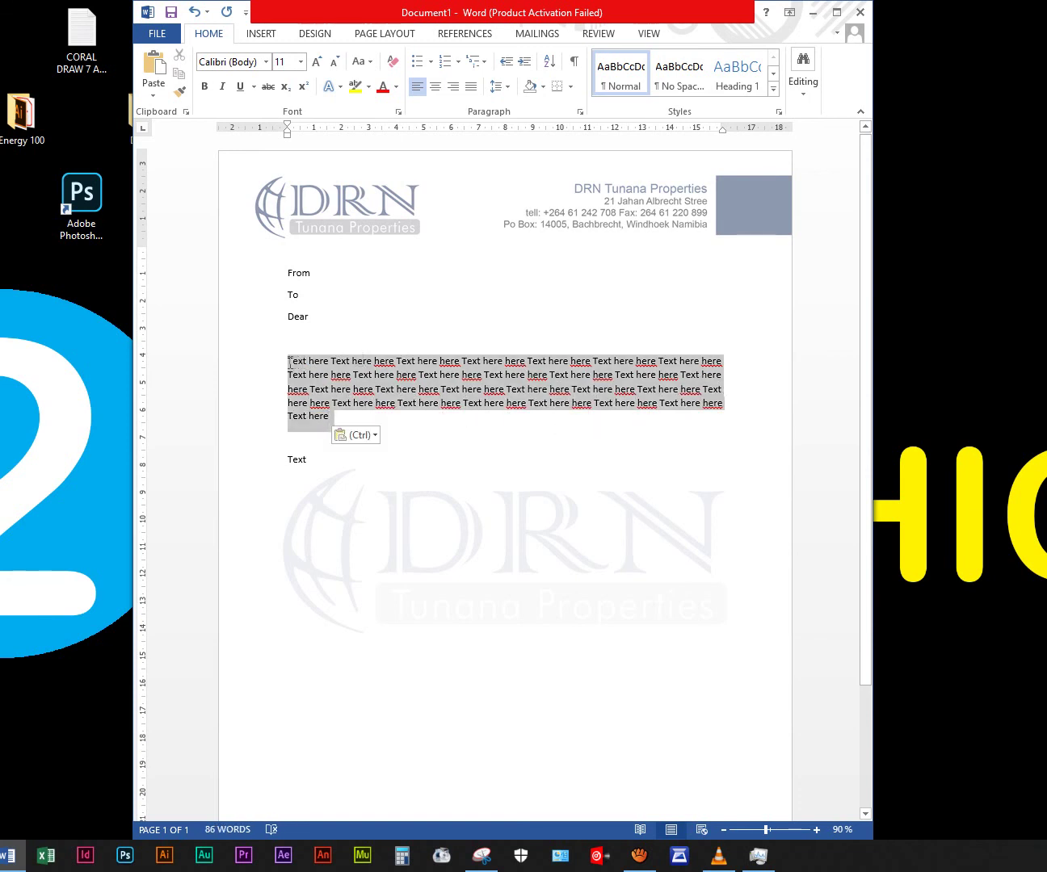
pyautogui.hotkey('ctrl', 'v')
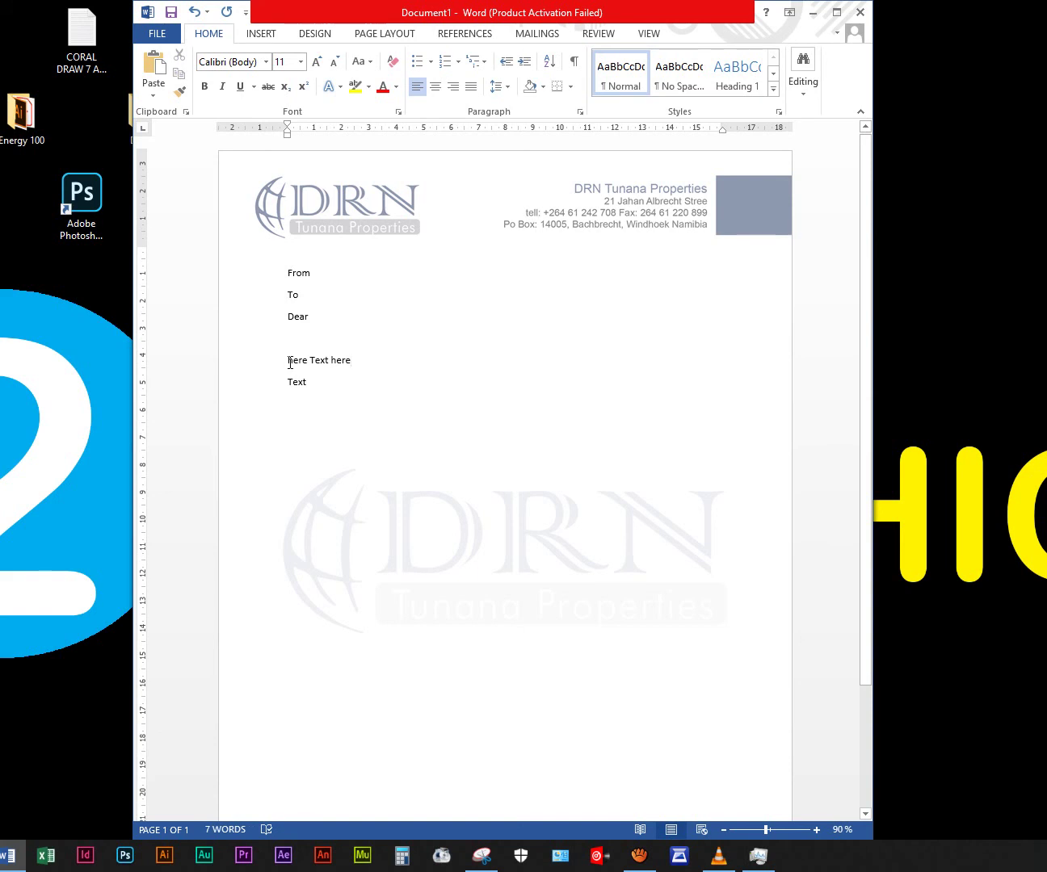
pyautogui.hotkey('ctrl', 'z')
pyautogui.hotkey('ctrl', 'v')
pyautogui.hotkey('ctrl', 'v')
pyautogui.hotkey('ctrl', 'v')
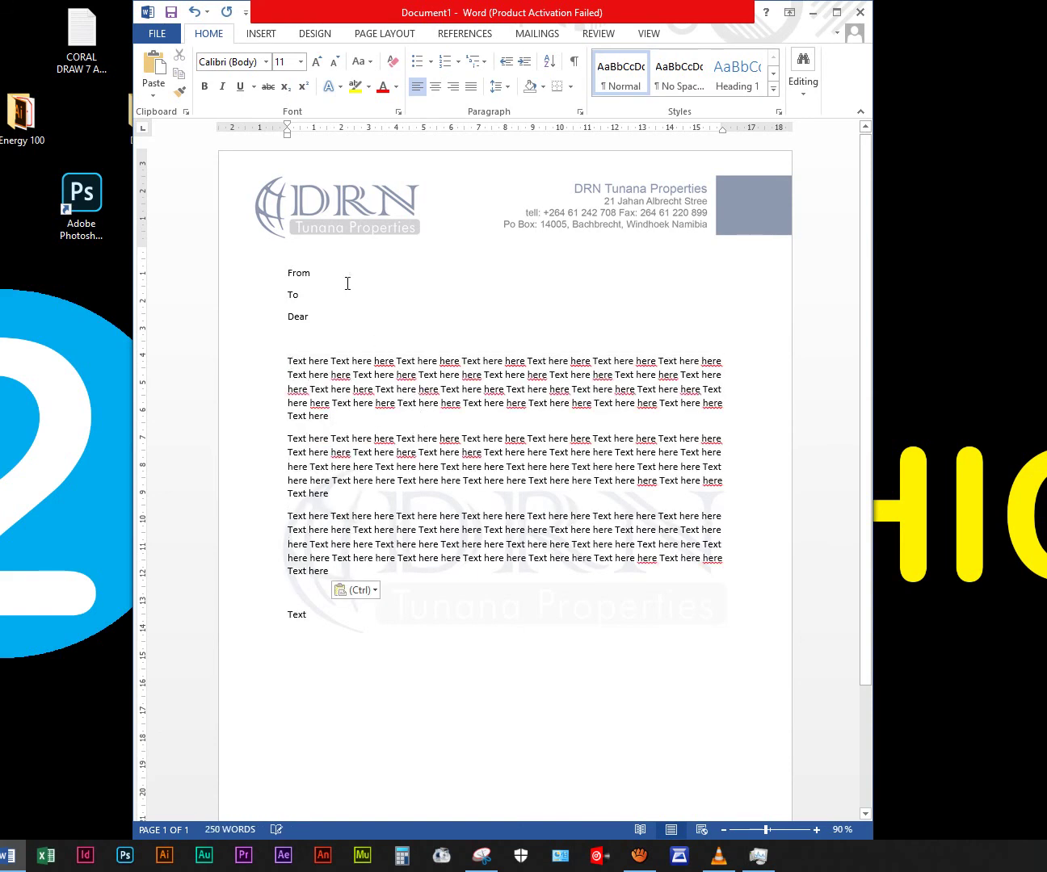
# Add blank lines above the From line to push the letter body down
pyautogui.click(288, 272)
pyautogui.press('Return')
pyautogui.press('Up')
pyautogui.scroll(-3, 470, 417)
pyautogui.scroll(3, 470, 416)
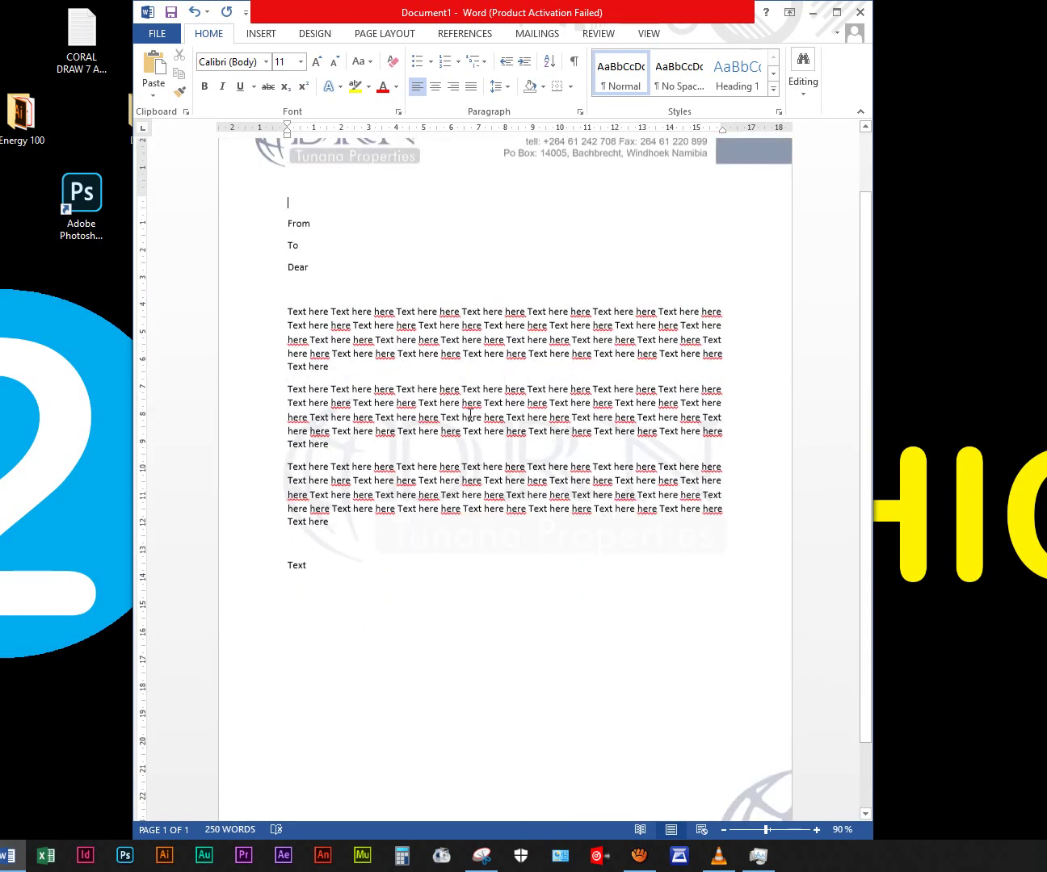
pyautogui.scroll(-3, 376, 568)
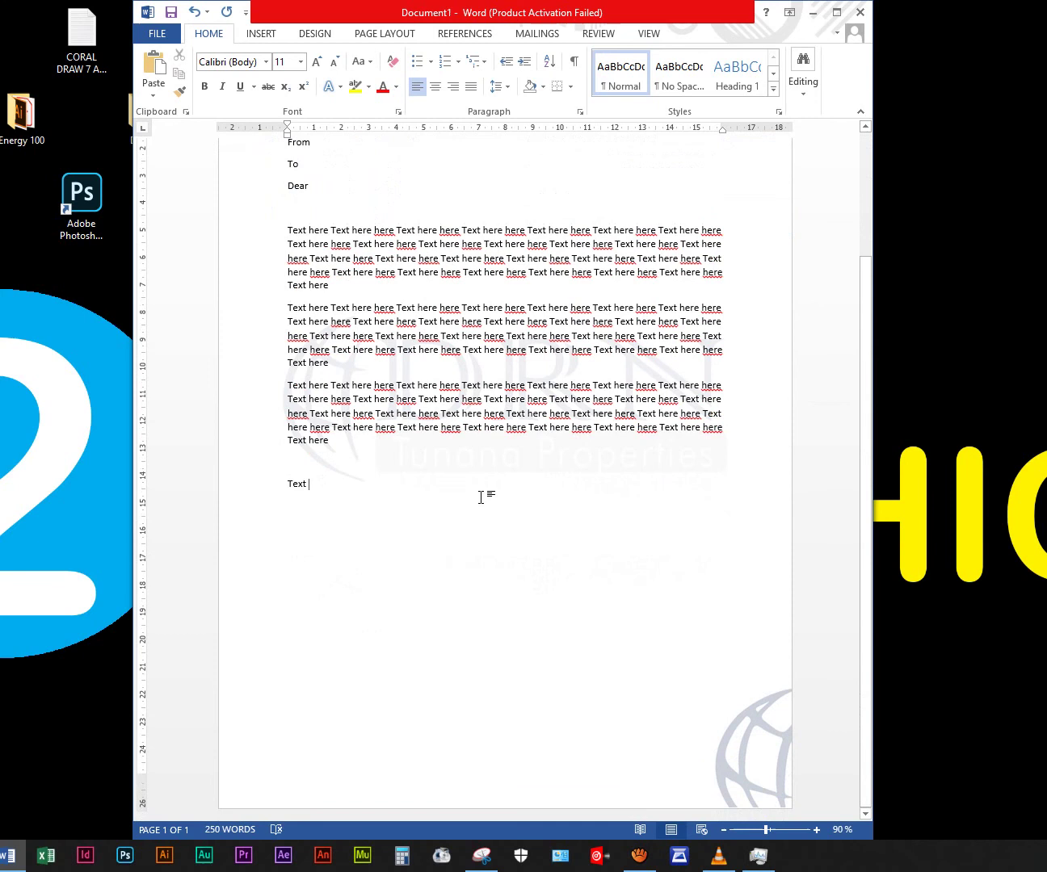
pyautogui.scroll(3, 485, 493)
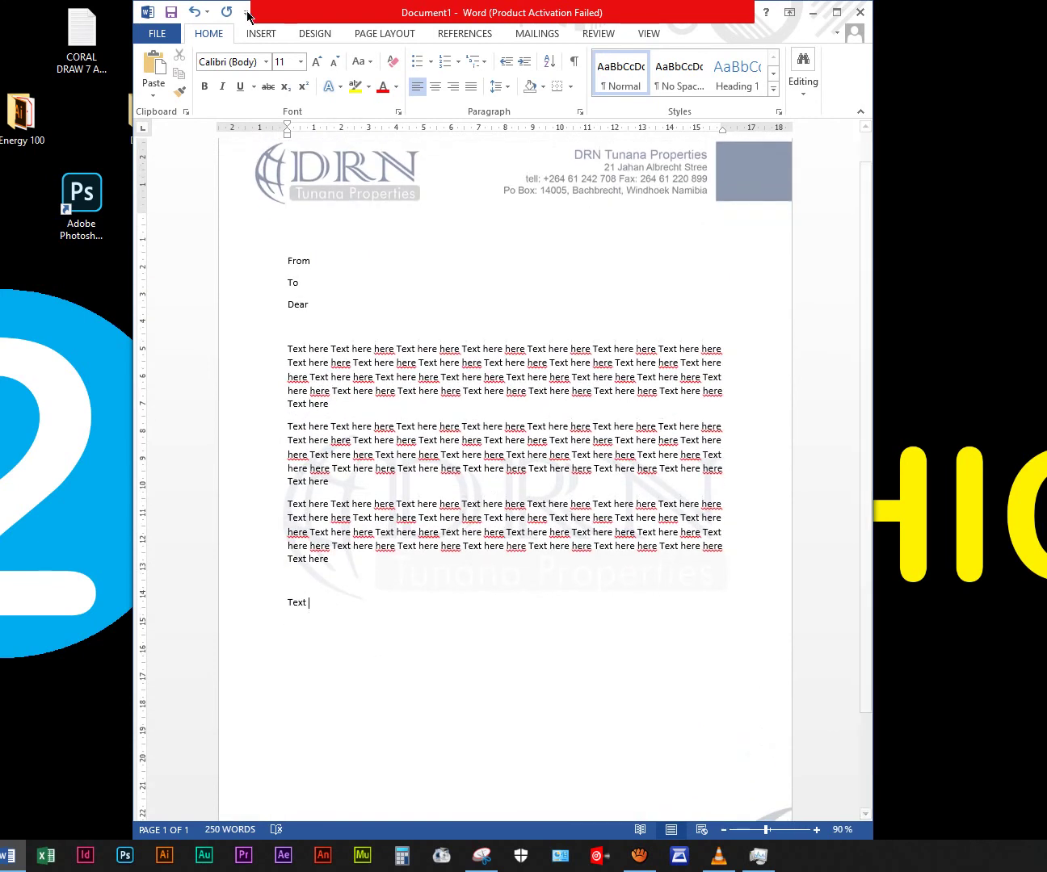
# Start Save As to the recent Documents folder on this computer, with From.docx proposed
pyautogui.click(159, 35)
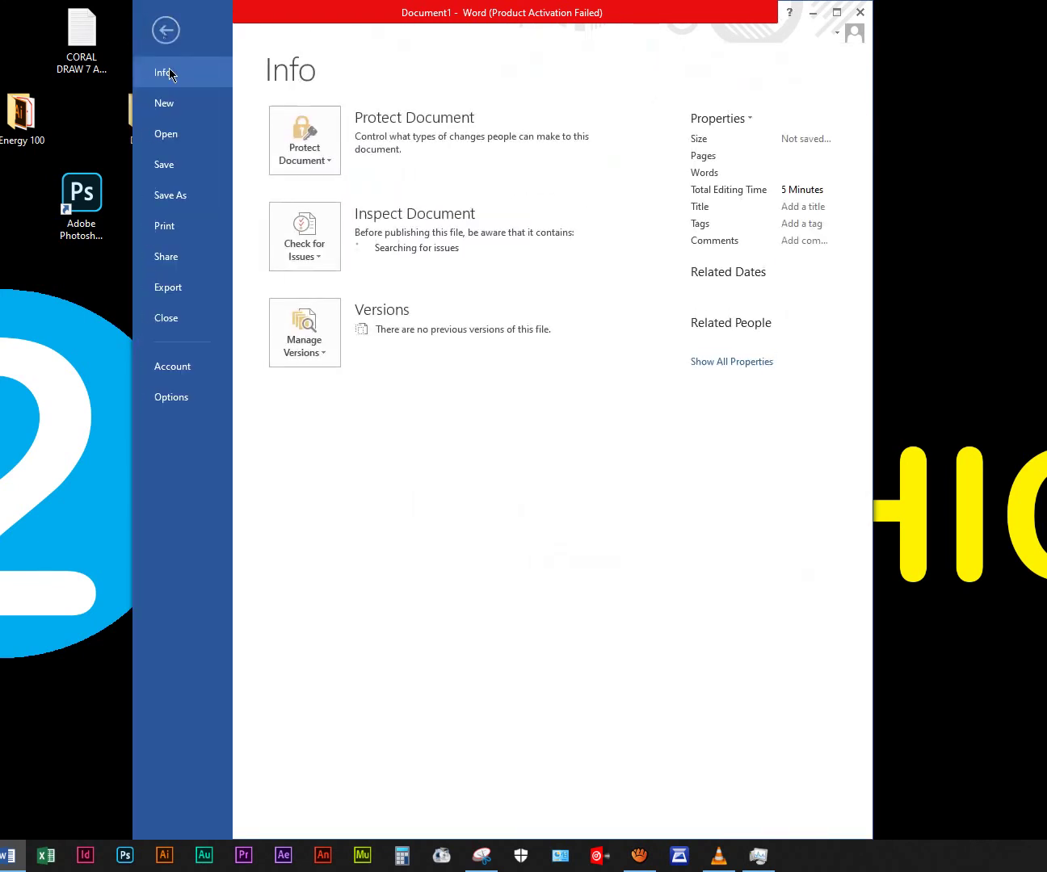
pyautogui.click(202, 204)
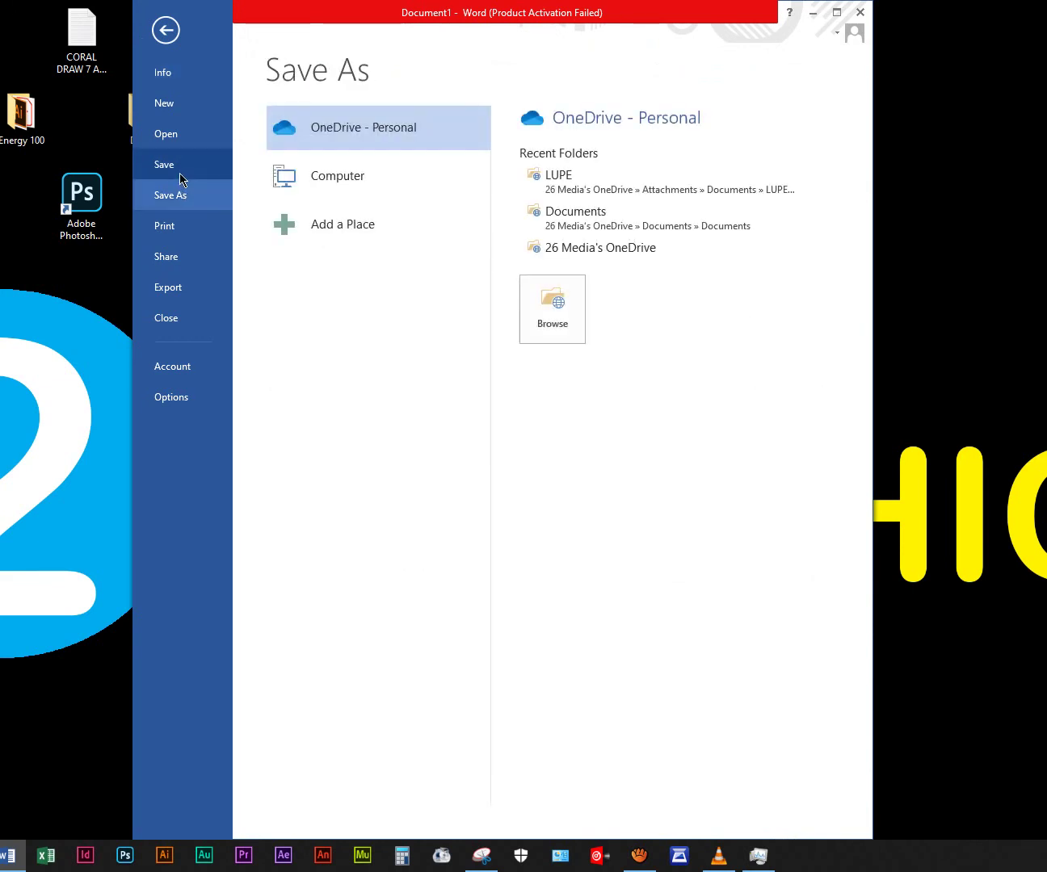
pyautogui.click(370, 186)
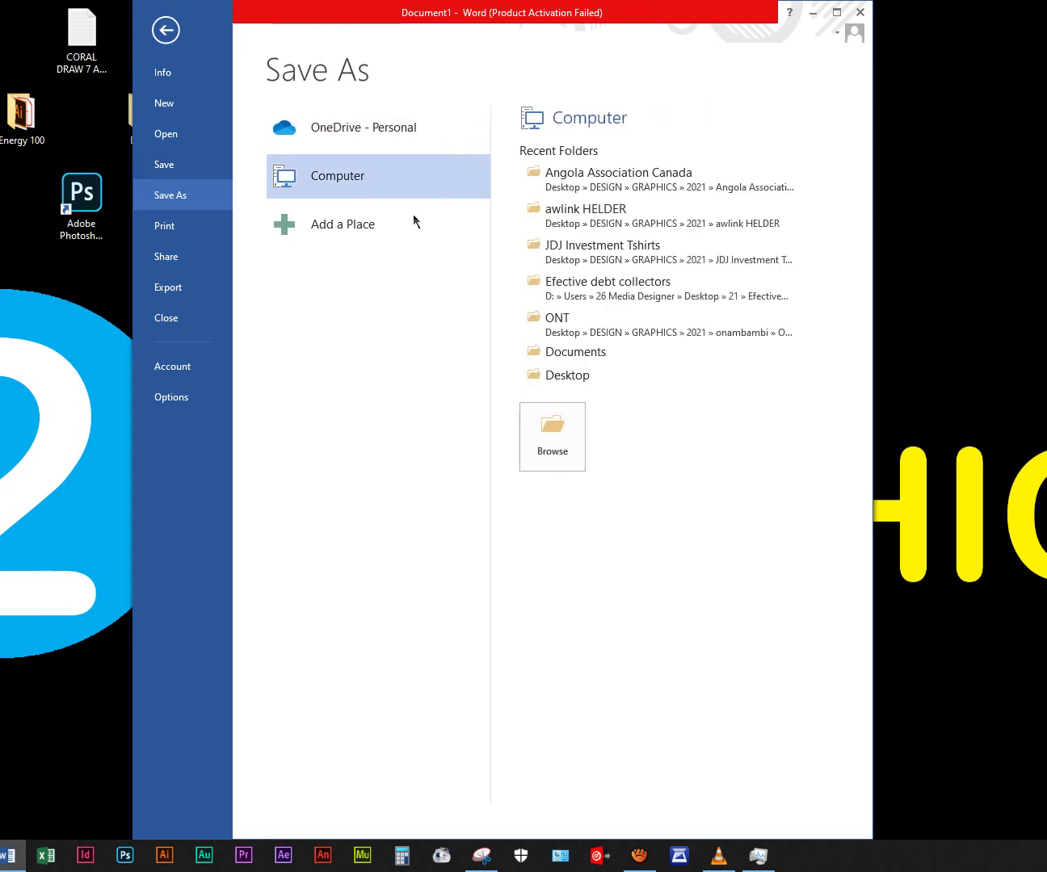
pyautogui.click(569, 357)
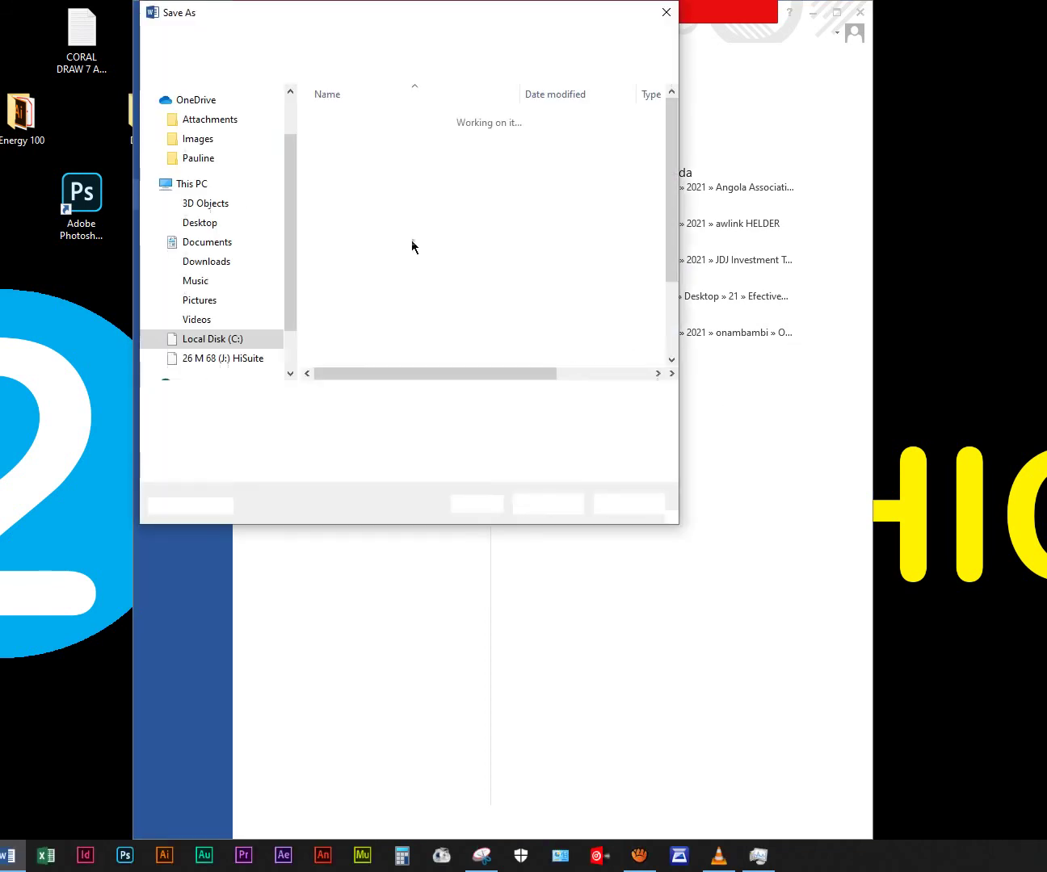
# Save the letter as Word Document 'DRN Letterhead - word' in Pictures > Saved Pictures
pyautogui.click(212, 242)
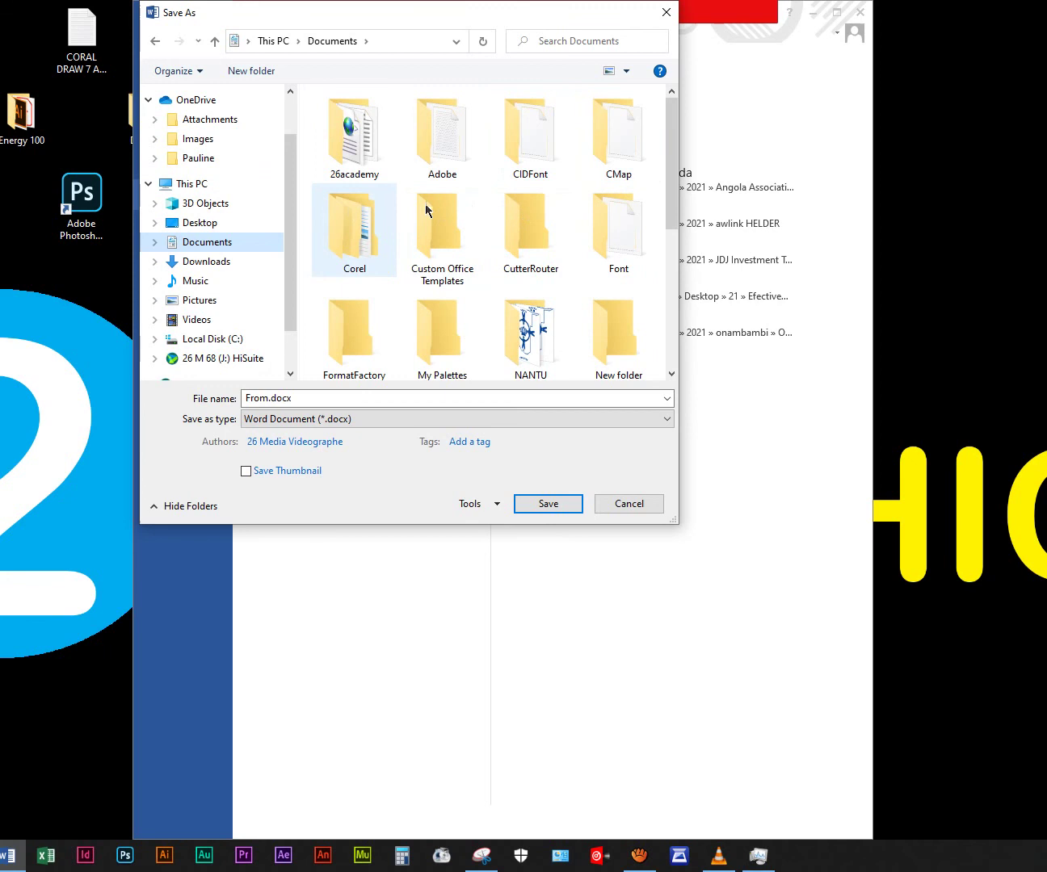
pyautogui.scroll(-5, 426, 206)
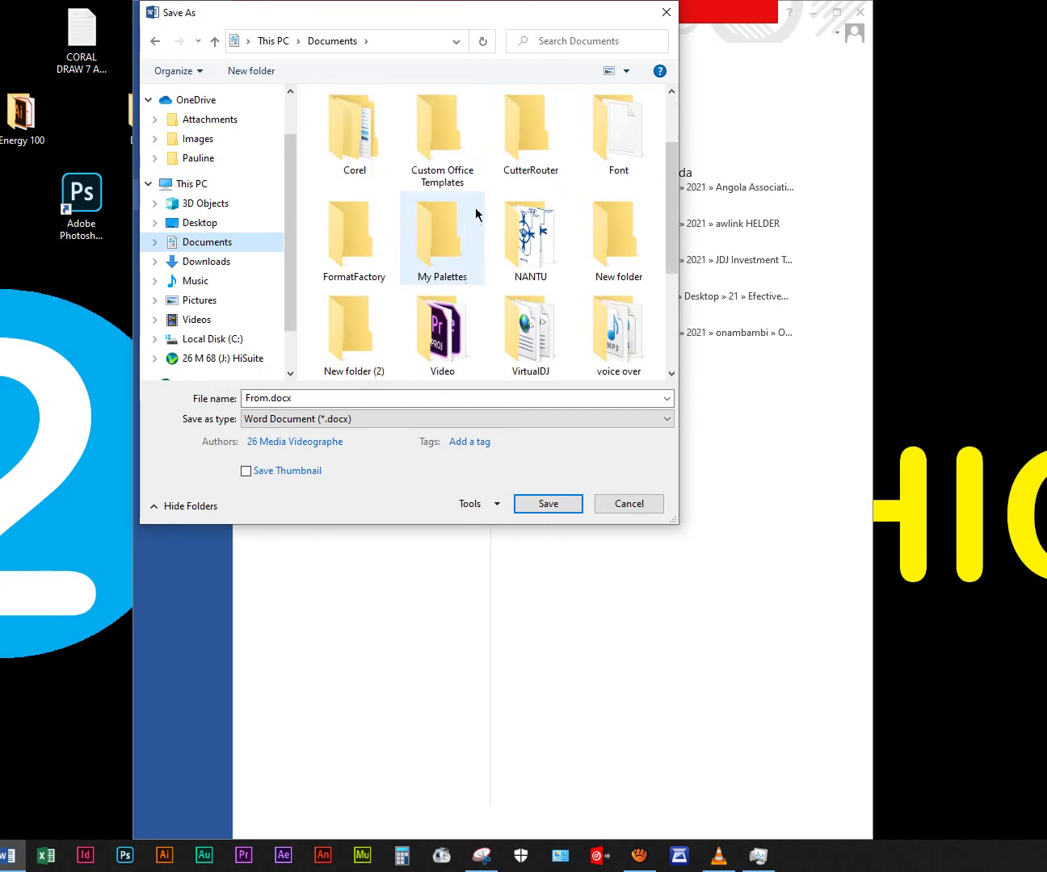
pyautogui.click(198, 300)
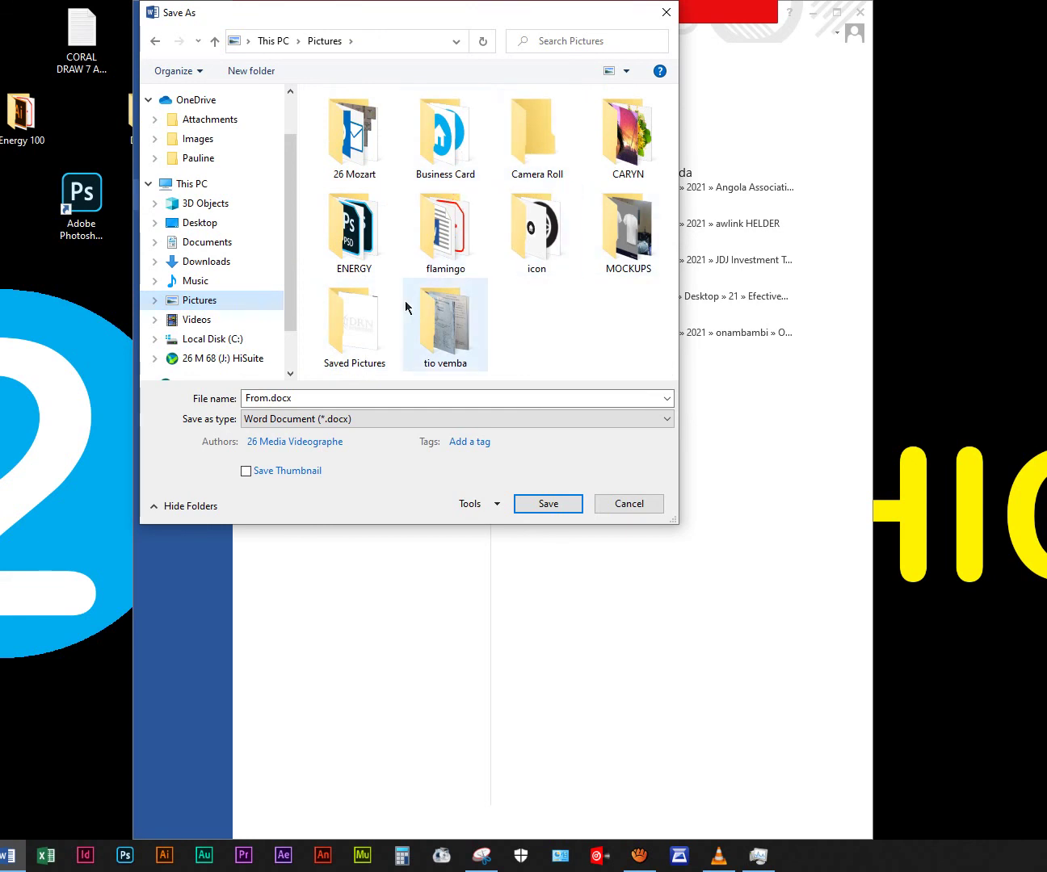
pyautogui.doubleClick(361, 331)
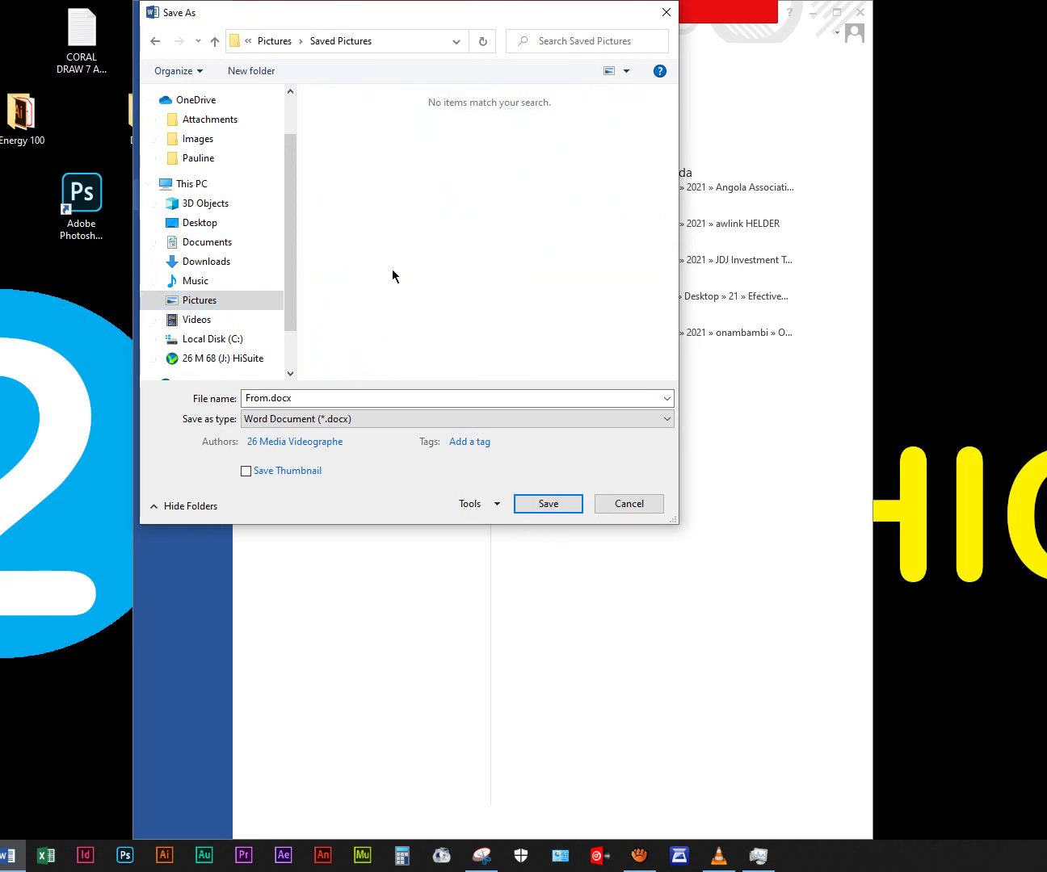
pyautogui.click(315, 397)
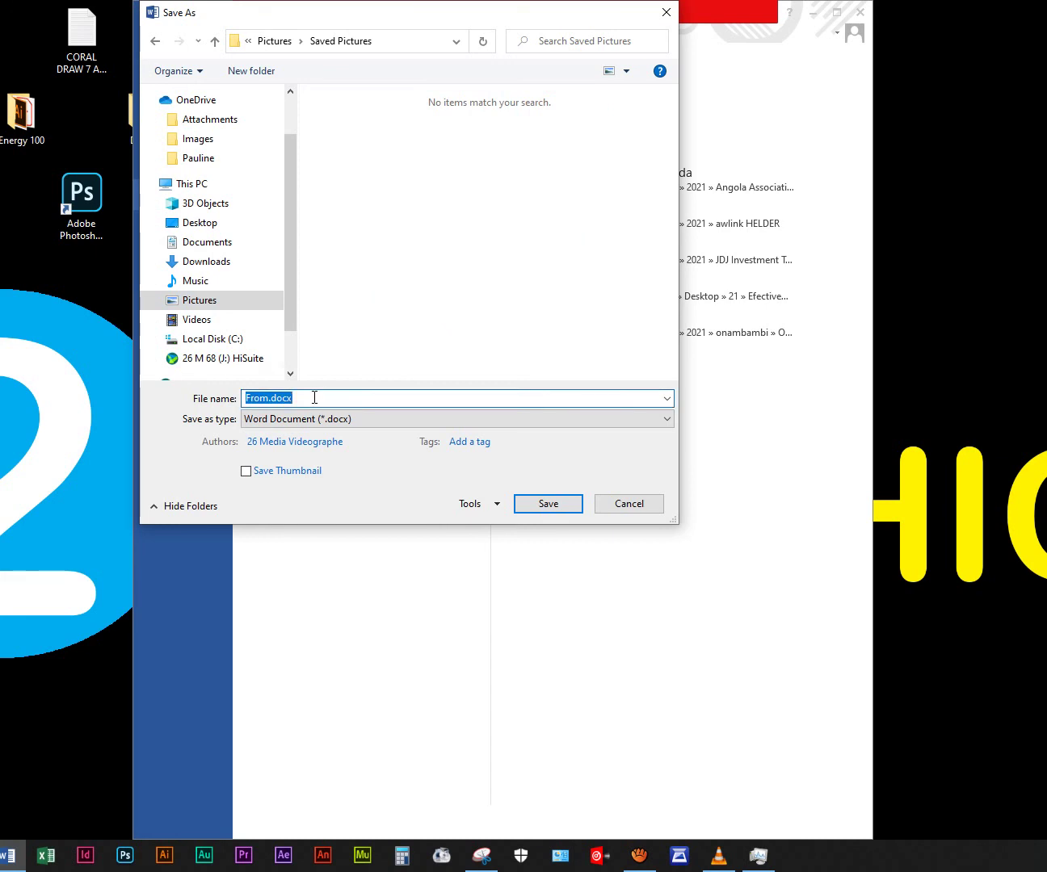
pyautogui.write('D')
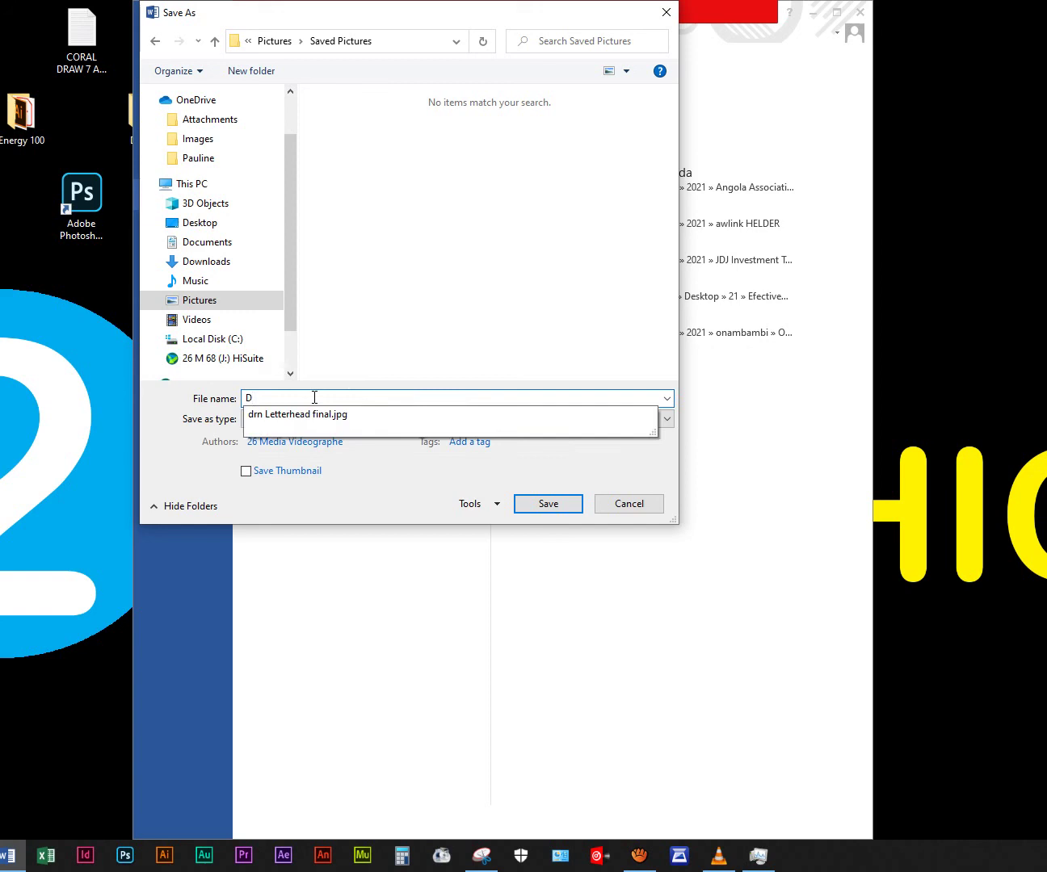
pyautogui.write('RN Letterhead - word')
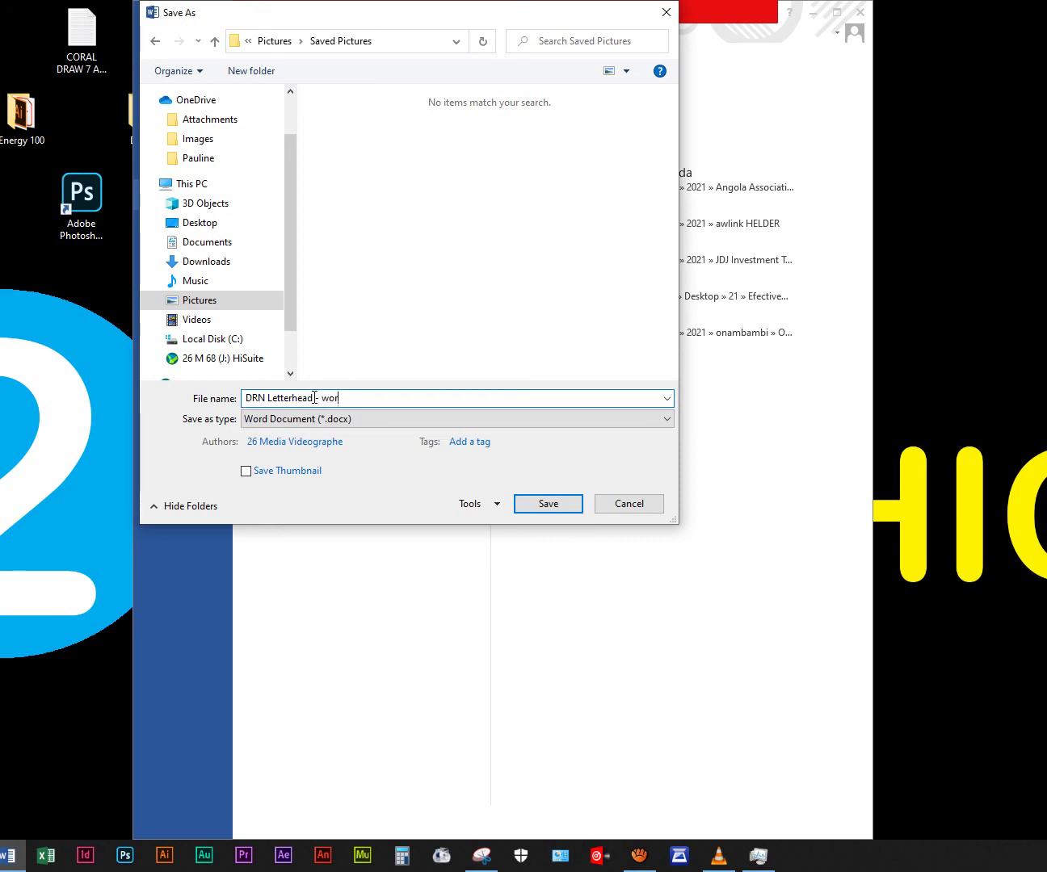
pyautogui.click(548, 504)
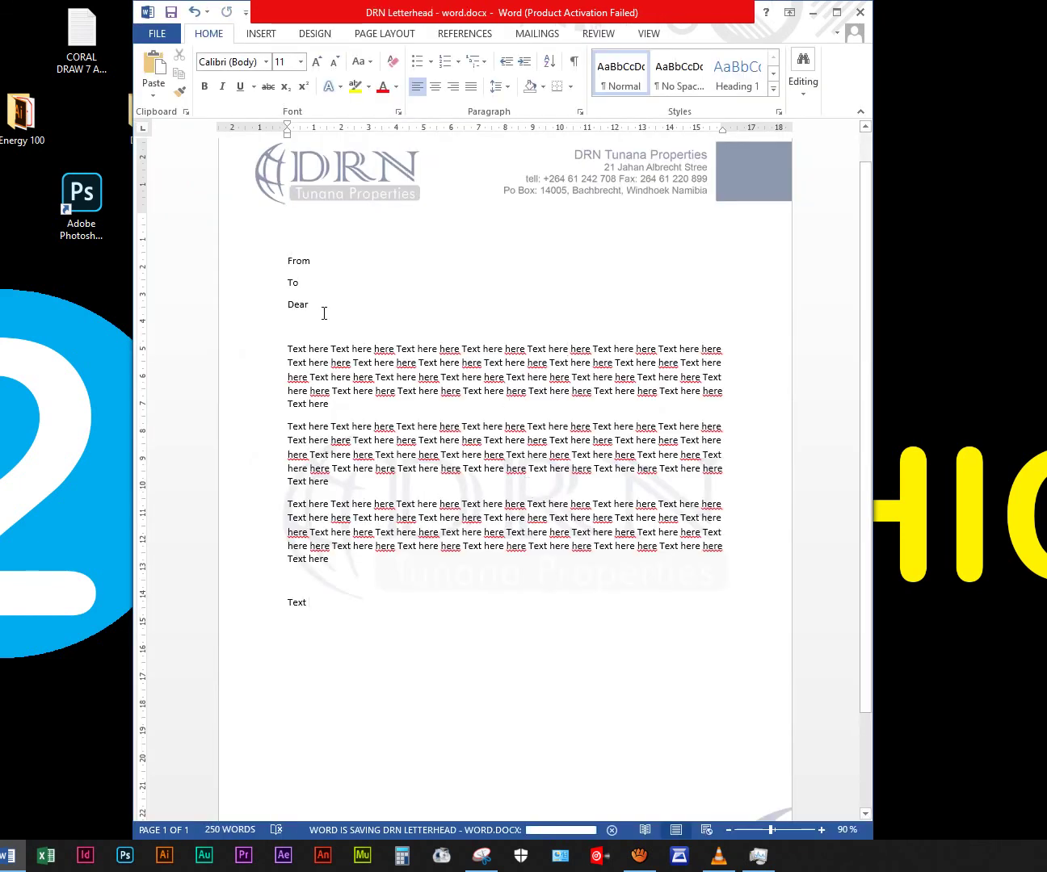
# Delete the letter body from From to Text, resave with Ctrl+S, and close the document
pyautogui.scroll(-3, 534, 271)
pyautogui.scroll(4, 360, 304)
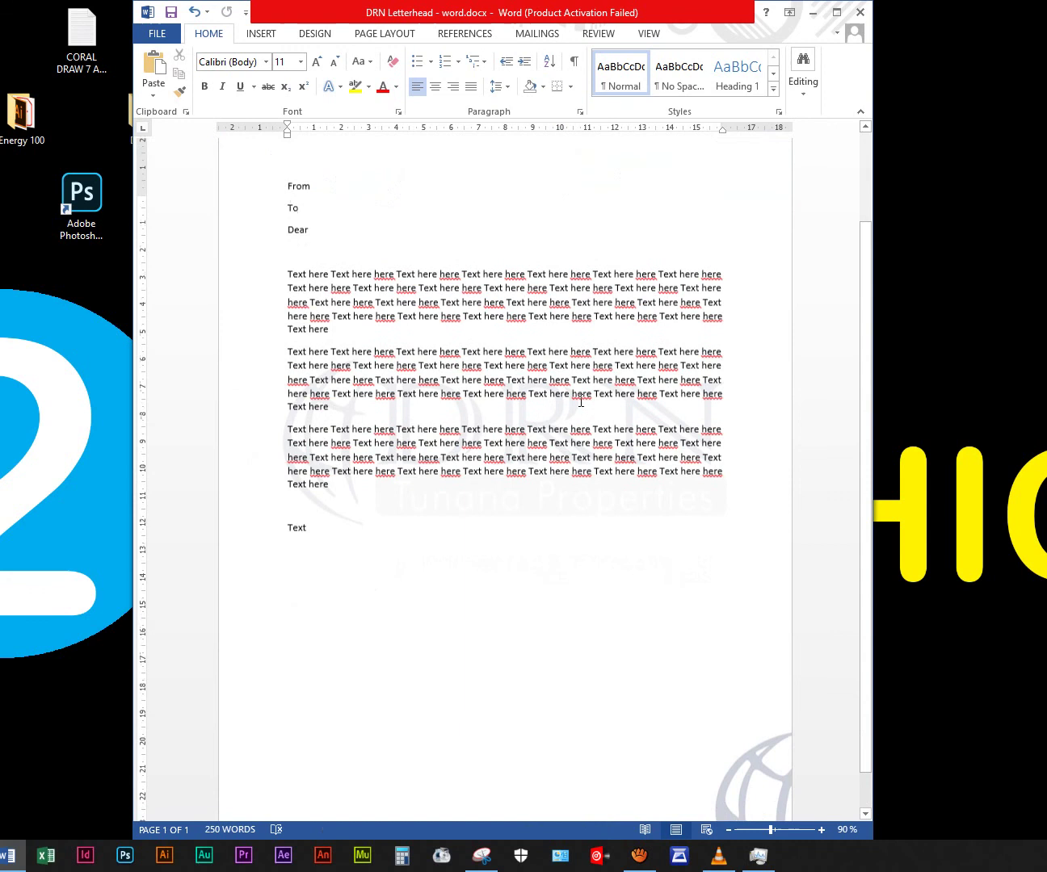
pyautogui.moveTo(289, 274); pyautogui.dragTo(442, 701)
pyautogui.press('Delete')
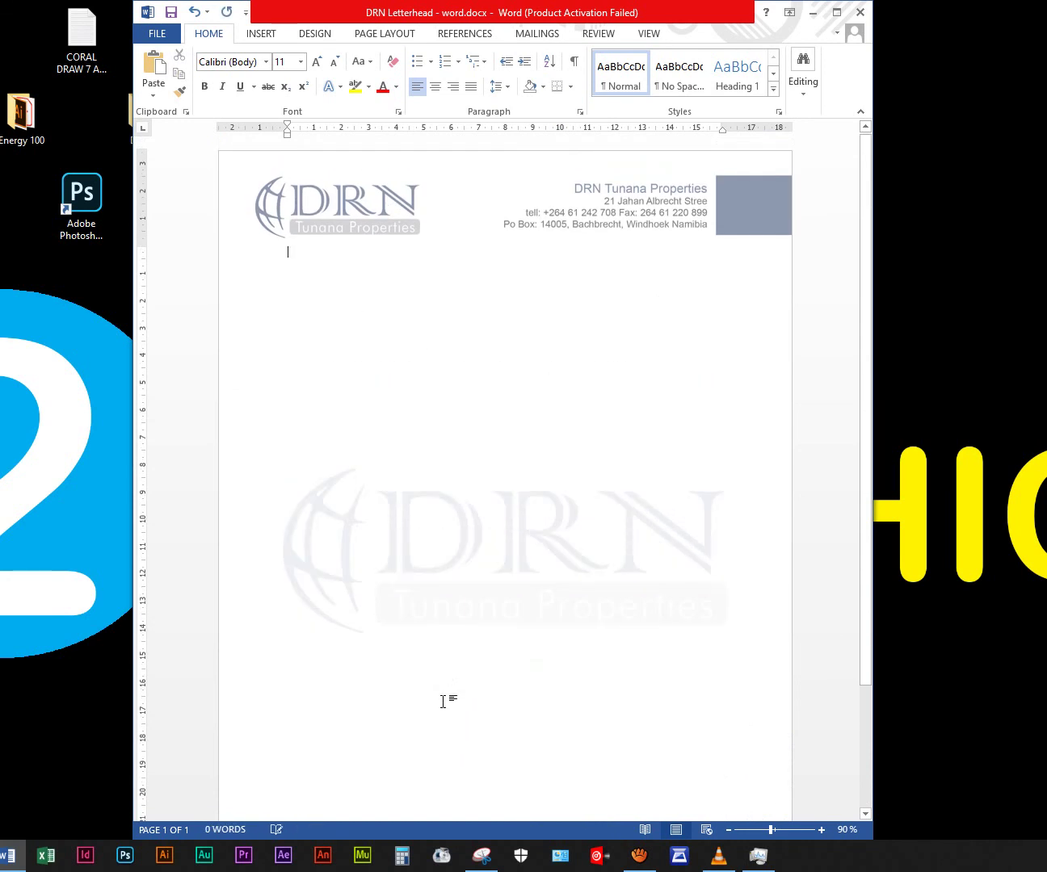
pyautogui.hotkey('ctrl', 's')
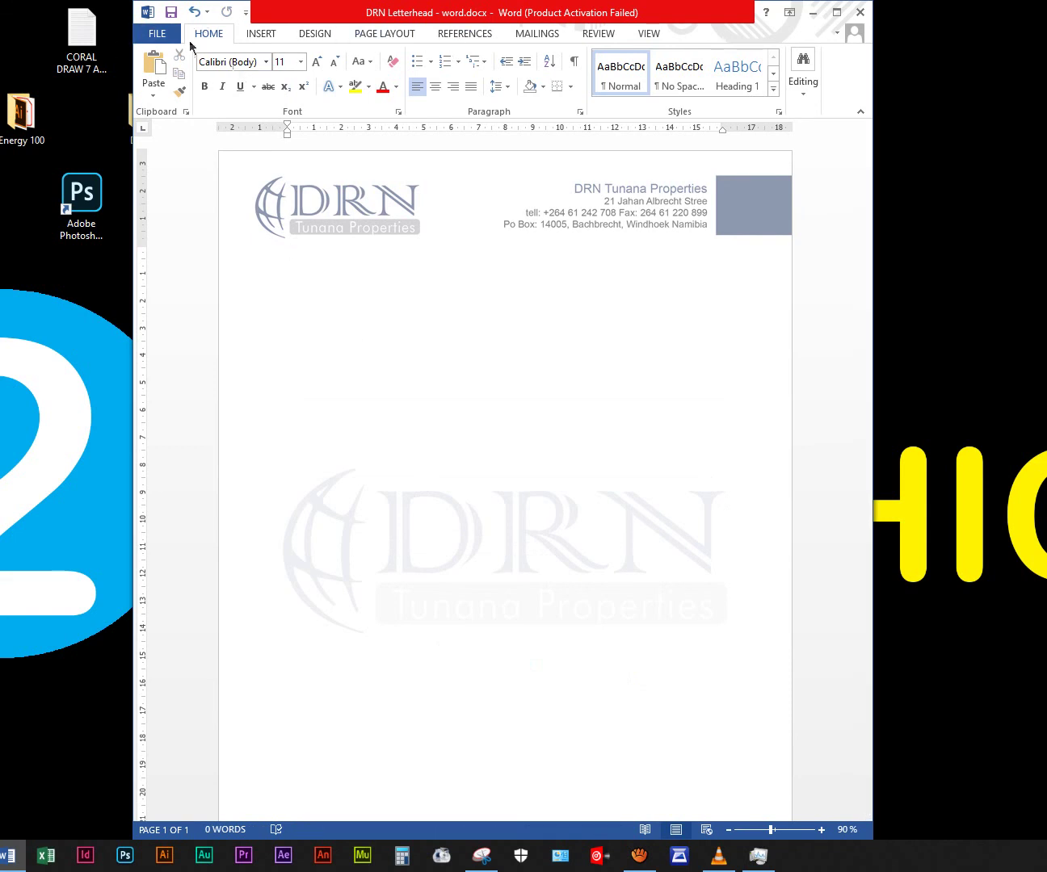
pyautogui.click(861, 13)
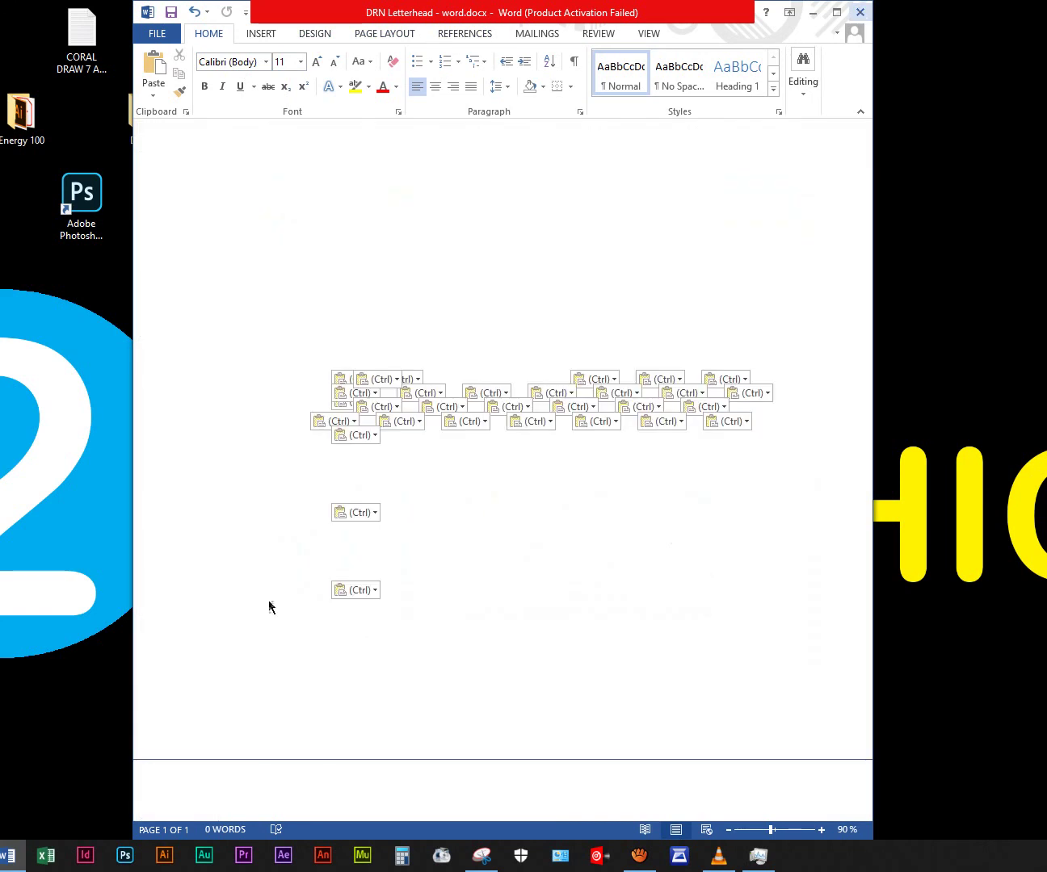
# Close Word, open the letterhead docx's folder from Explorer's recent files, and switch to Large icons
pyautogui.click(860, 13)
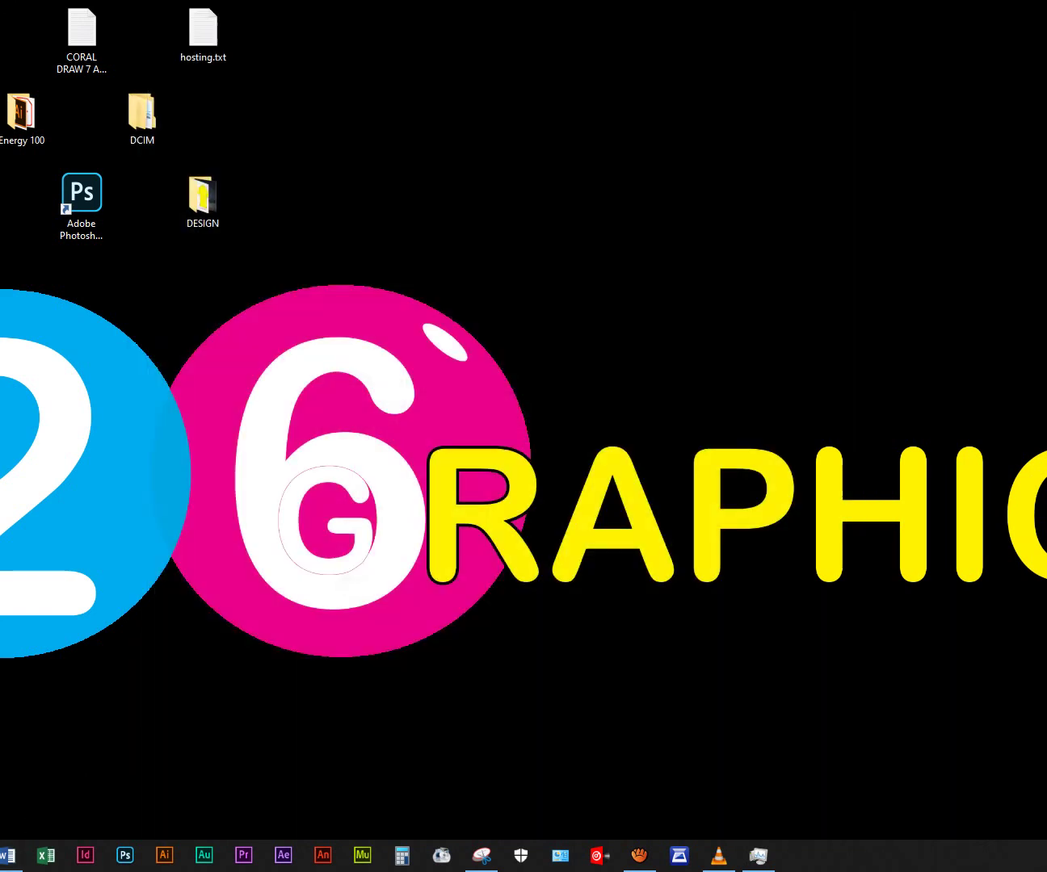
pyautogui.press('super+e')
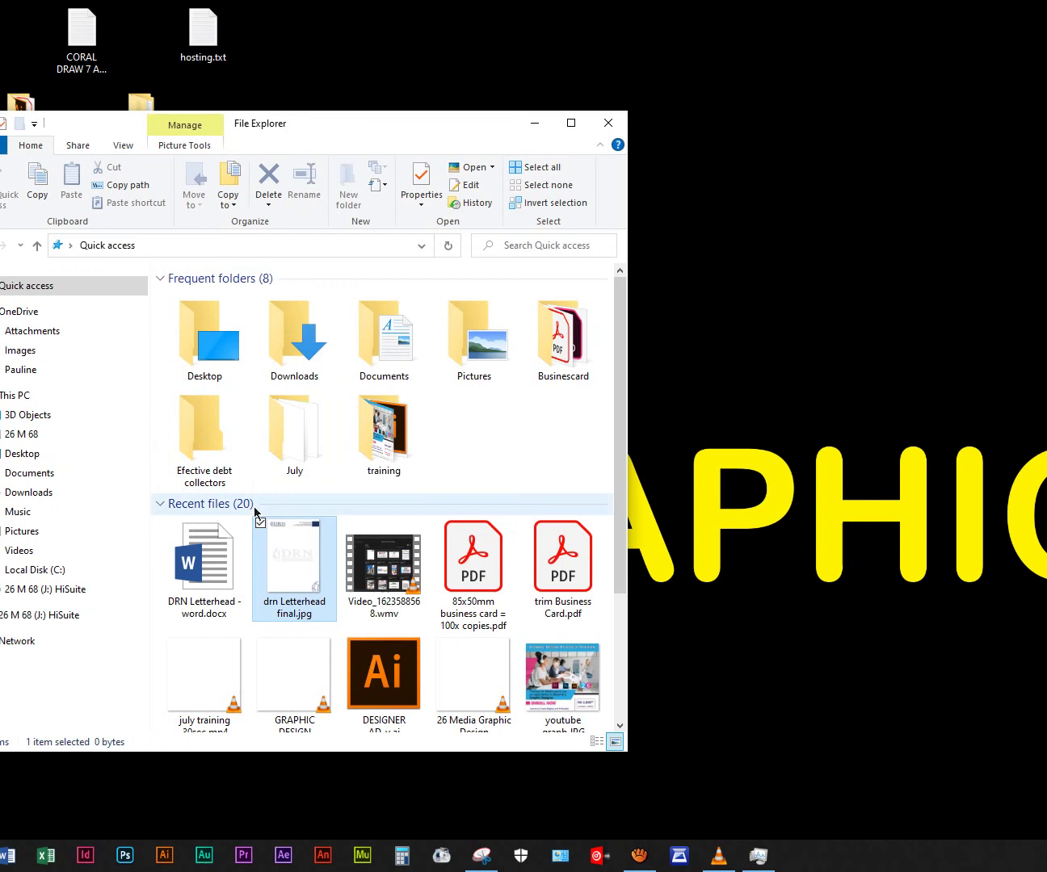
pyautogui.click(209, 553)
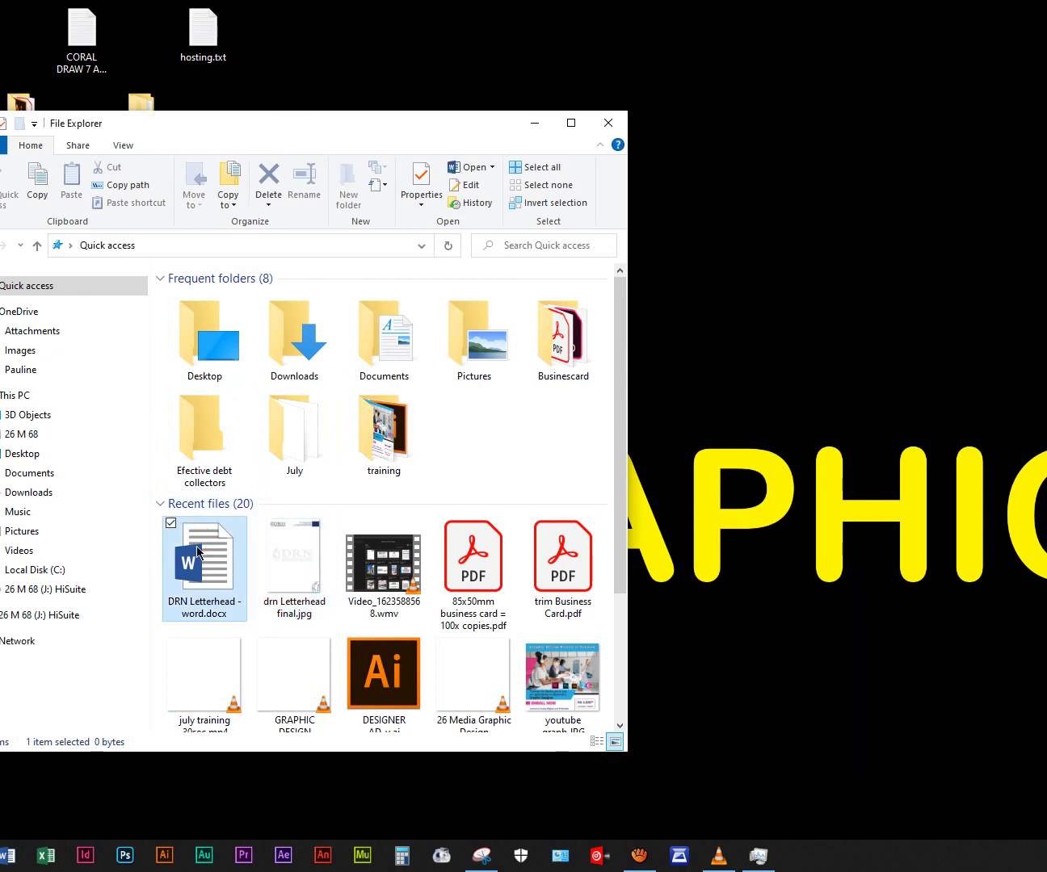
pyautogui.doubleClick(191, 558)
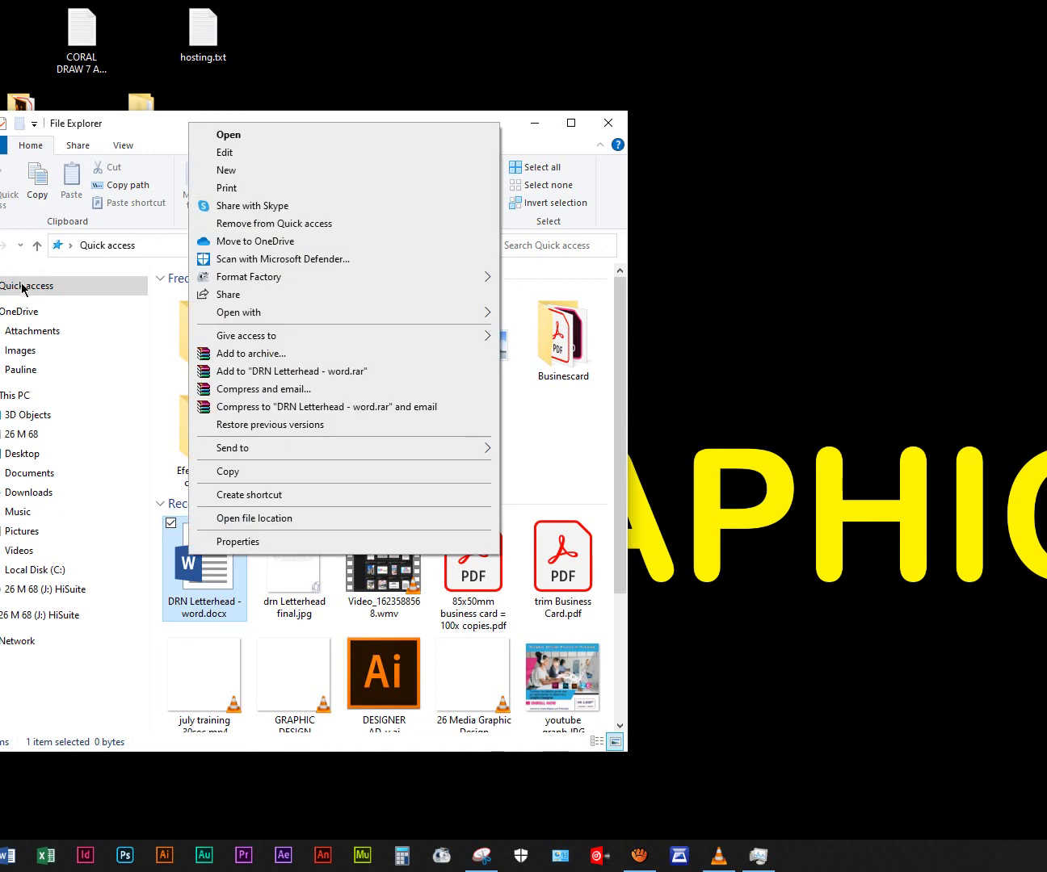
pyautogui.click(270, 519)
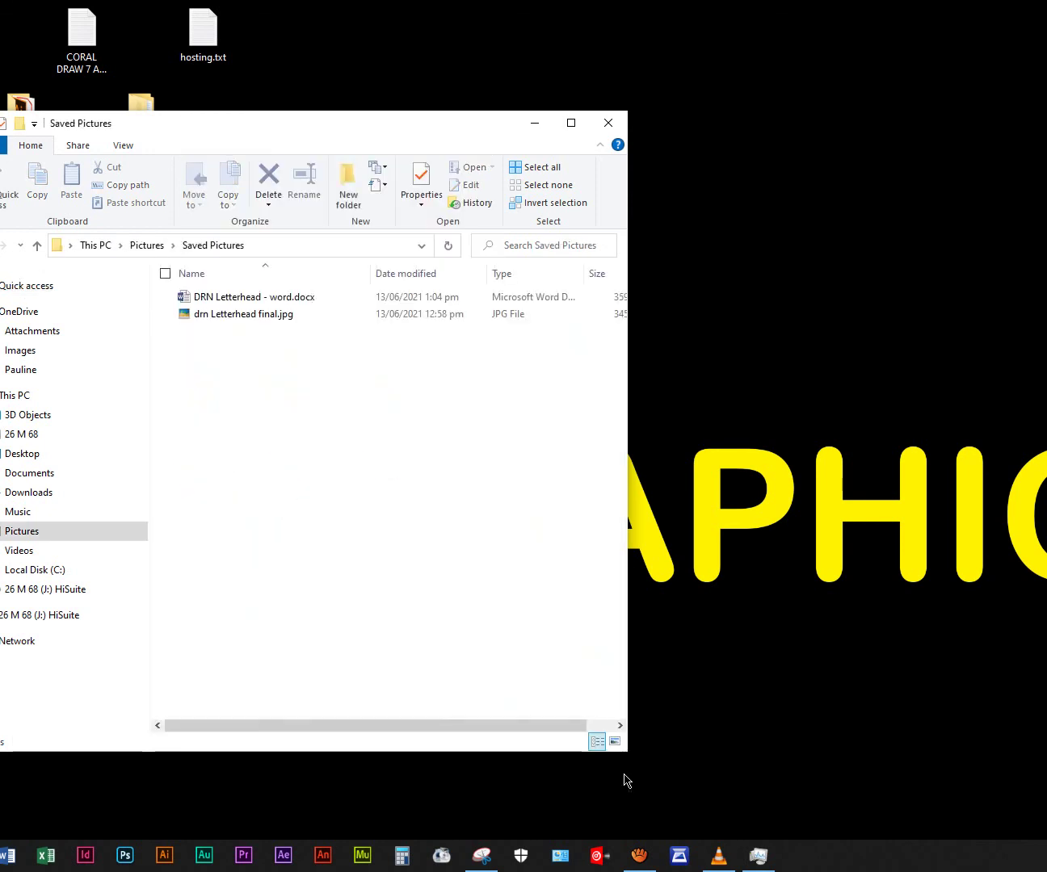
pyautogui.click(615, 742)
# Reposition the Saved Pictures window and check DRN Letterhead - word.docx beside drn Letterhead final.jpg
pyautogui.moveTo(454, 129); pyautogui.dragTo(638, 125)
pyautogui.moveTo(529, 112); pyautogui.dragTo(804, 99)
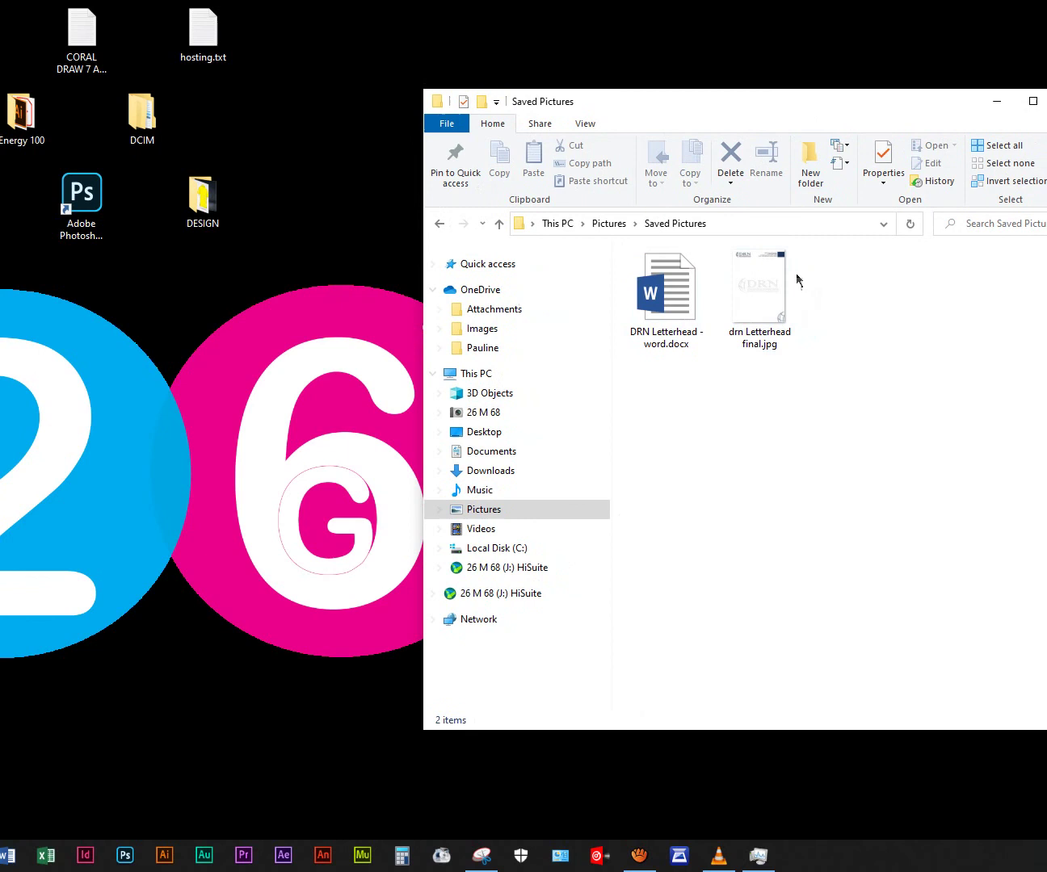
pyautogui.click(769, 284)
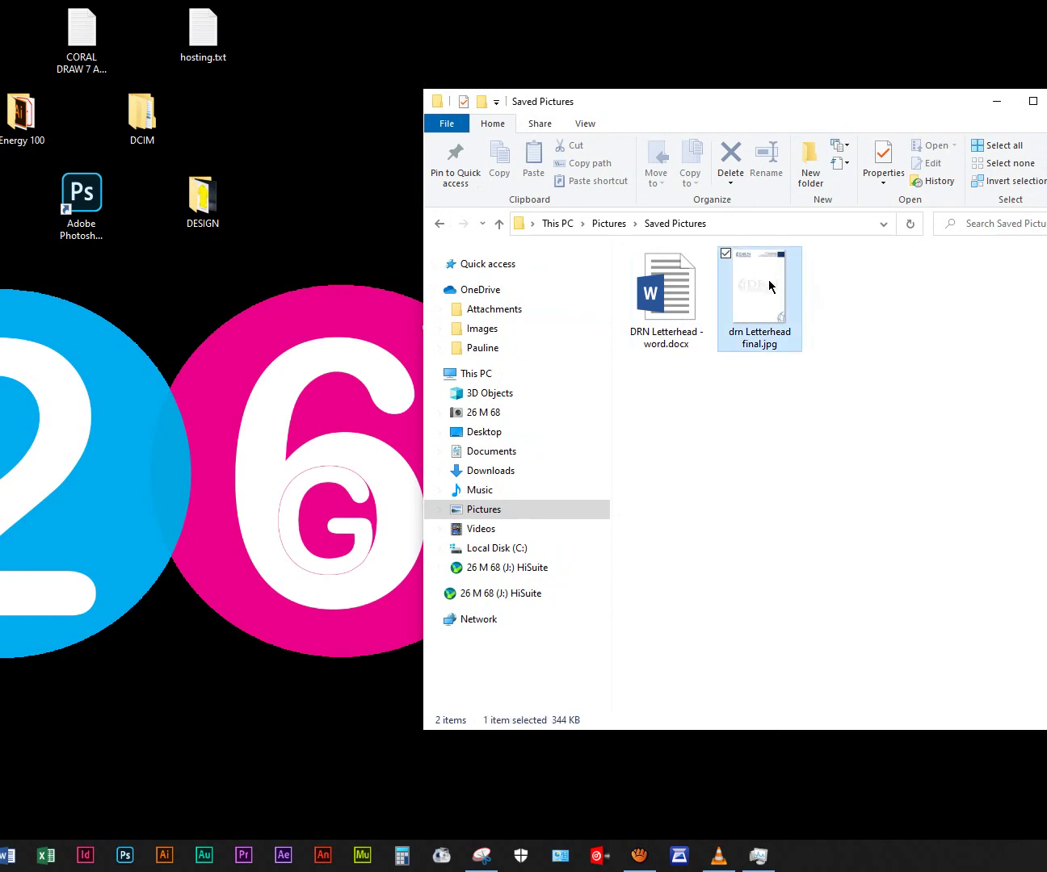
pyautogui.click(662, 288)
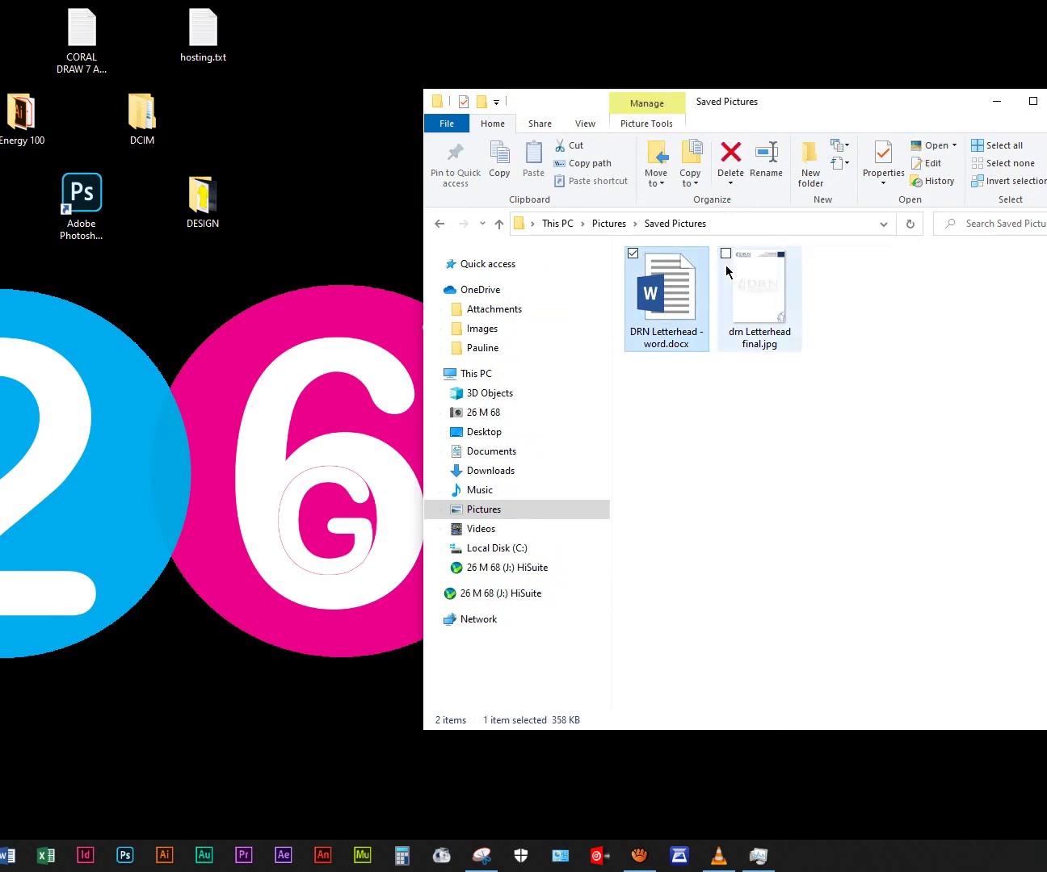
pyautogui.doubleClick(661, 302)
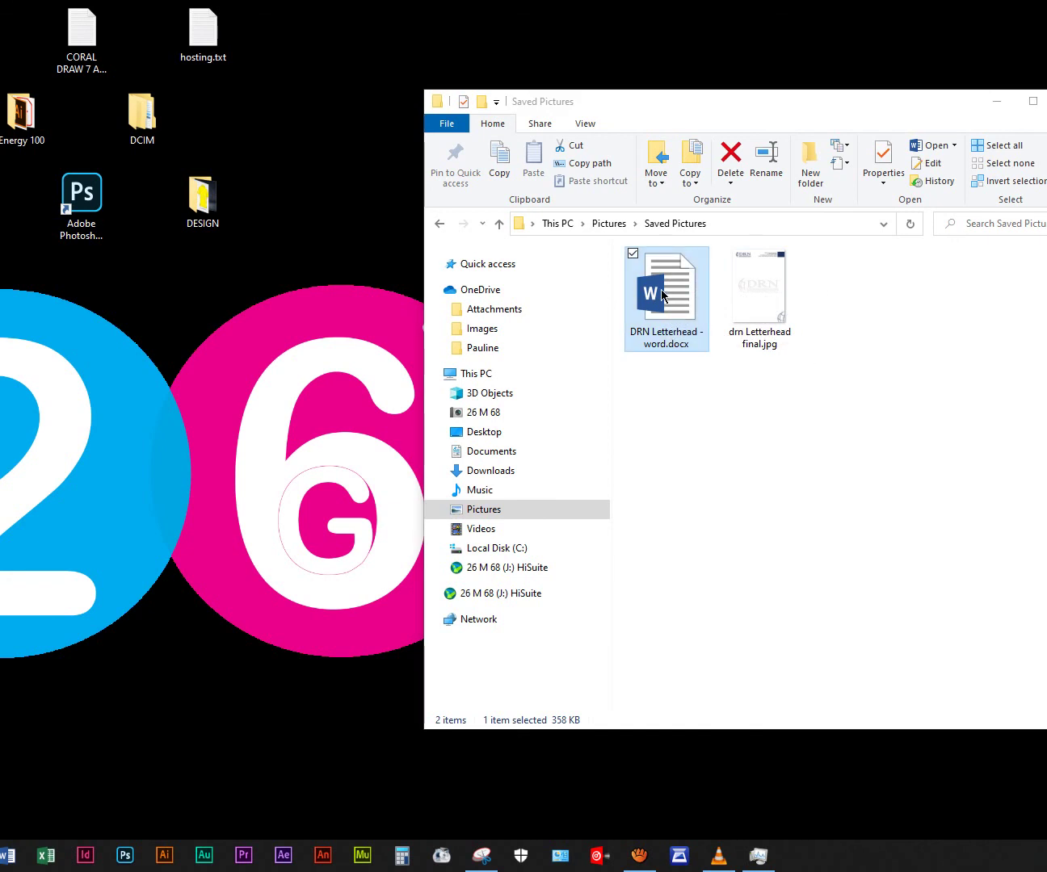
pyautogui.click(791, 408)
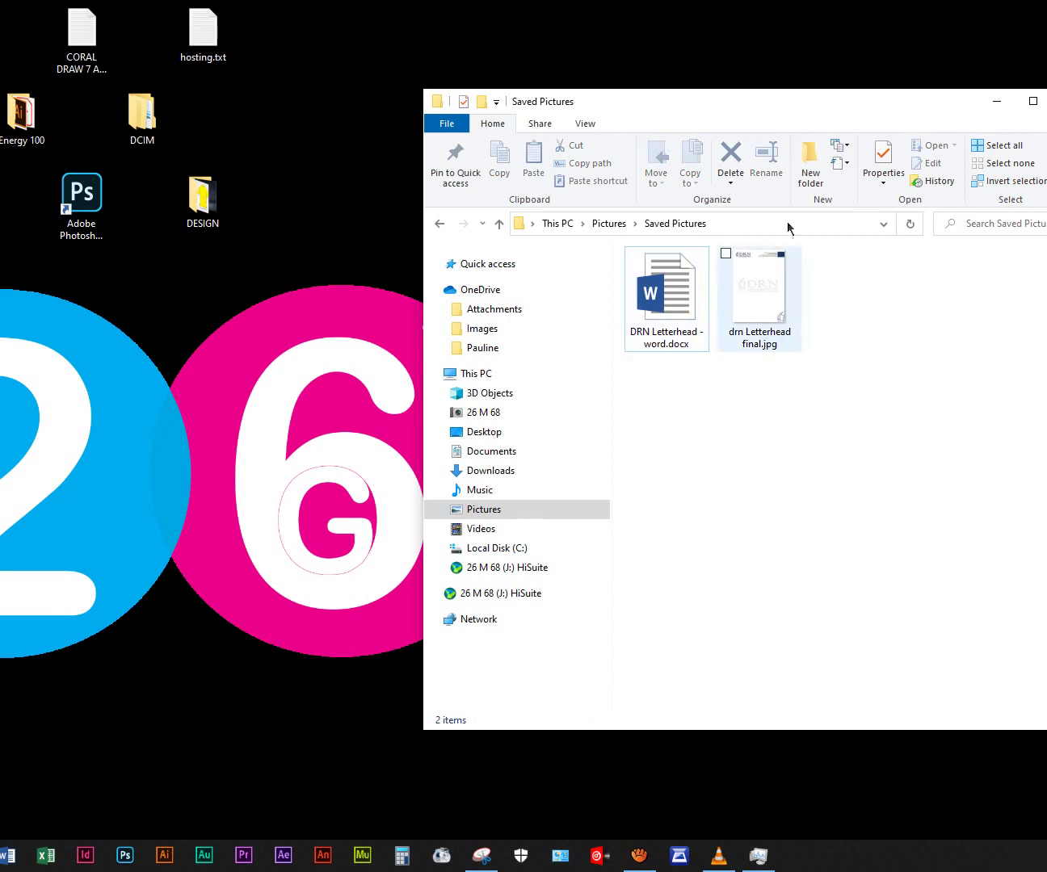
pyautogui.moveTo(735, 105); pyautogui.dragTo(643, 86)
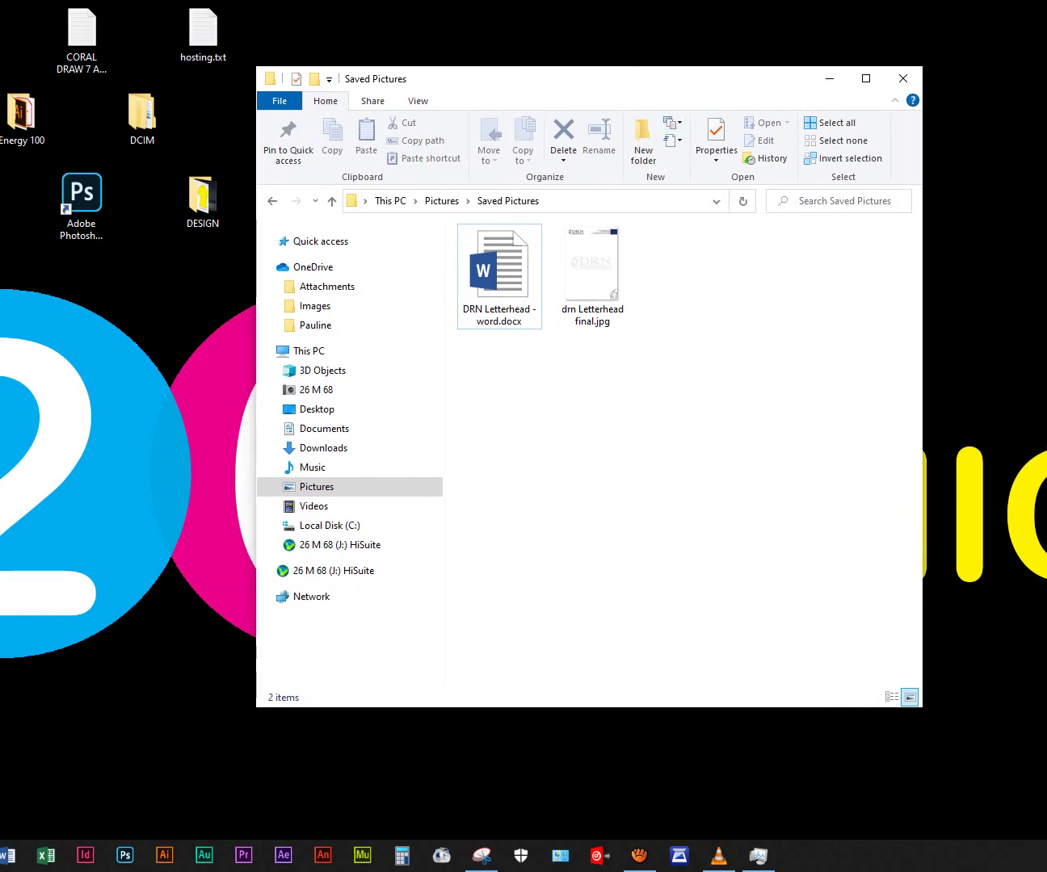
pyautogui.click(829, 78)
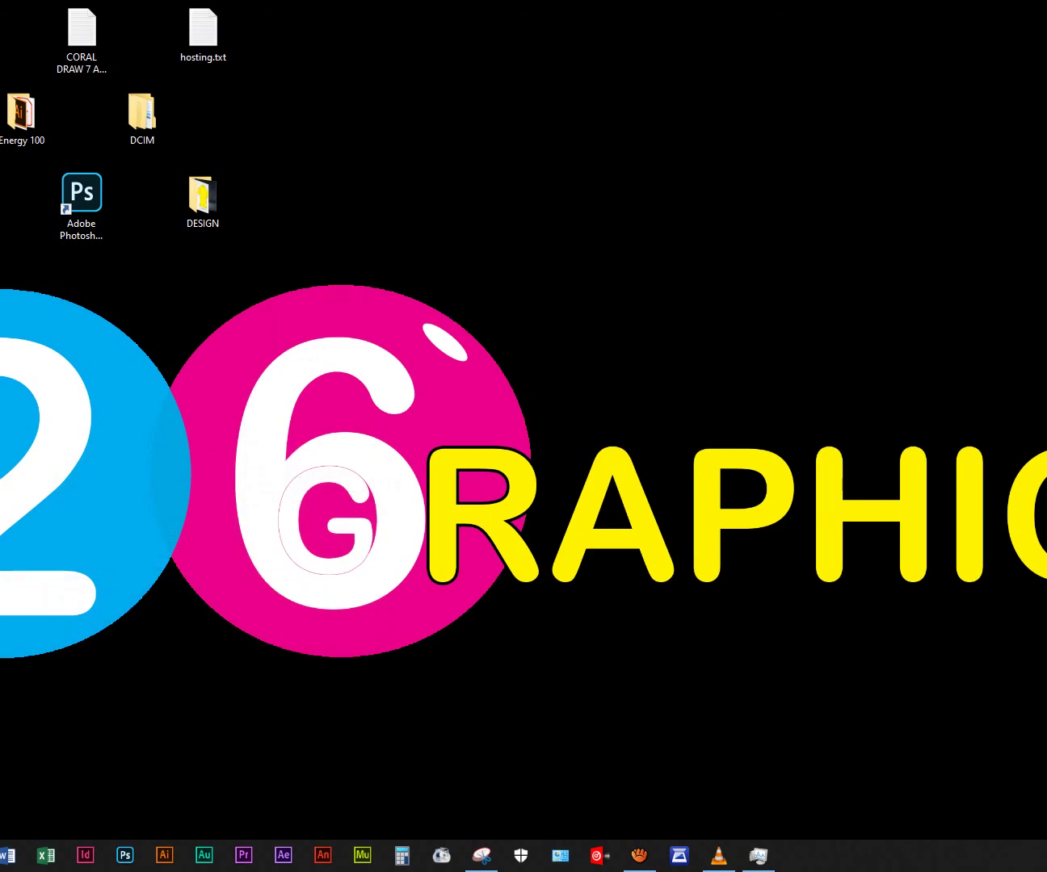